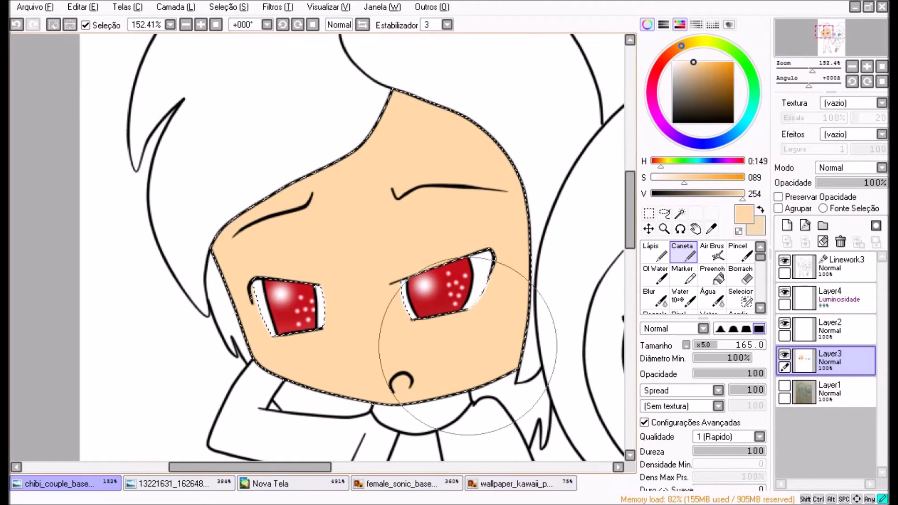
- Create a new layer below the linework and airbrush darker orange shading (saturation 170) along the outer edge of the boy's face
click(711, 252)
click(786, 225)
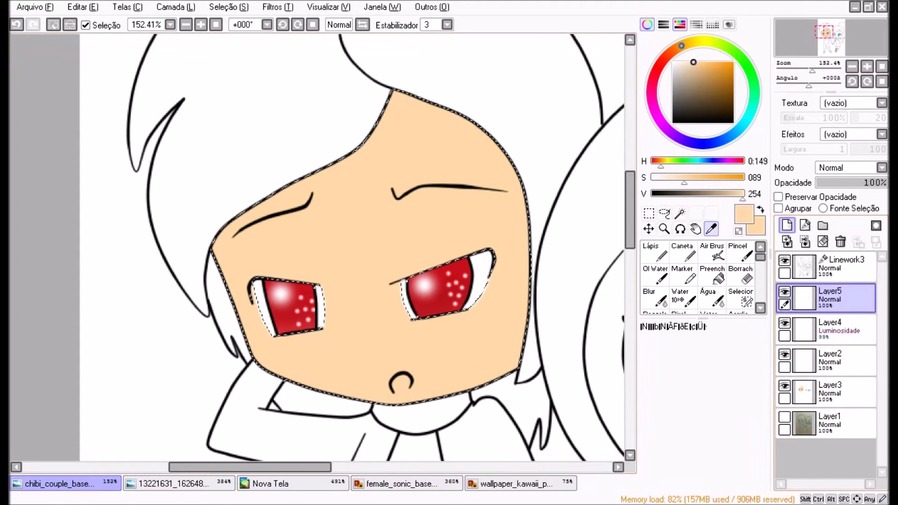
click(708, 177)
scroll(317, 248, right, 3)
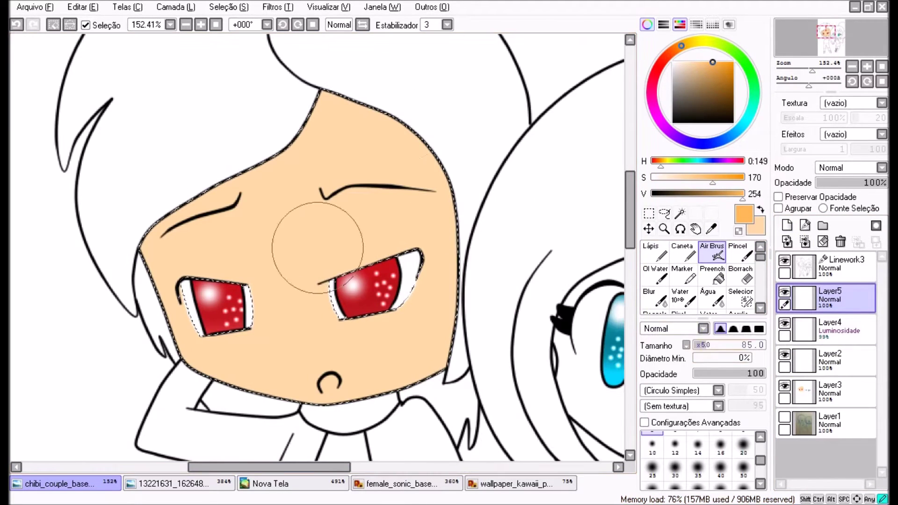
drag(334, 52, 489, 340)
- Airbrush a lighter skin tone (saturation 68) over the face as highlights and soften the shading with the Blur brush
alt+click(178, 300)
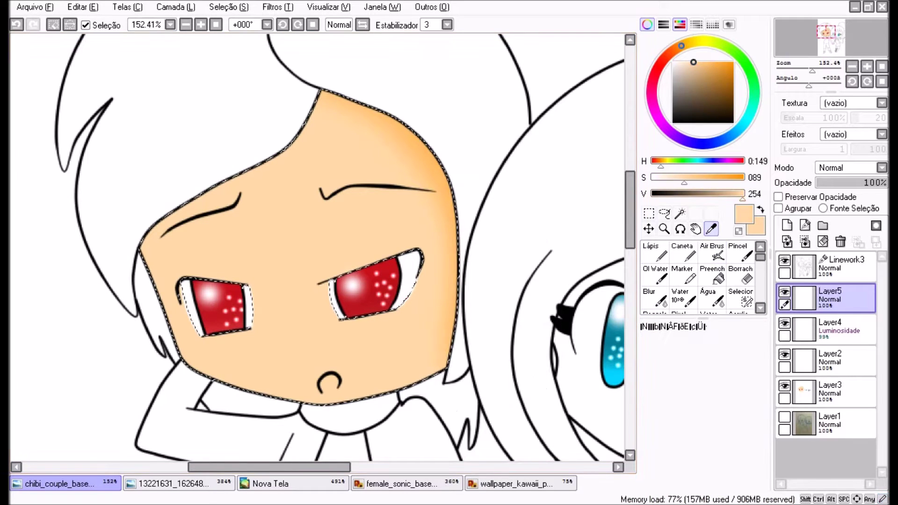
alt+click(261, 100)
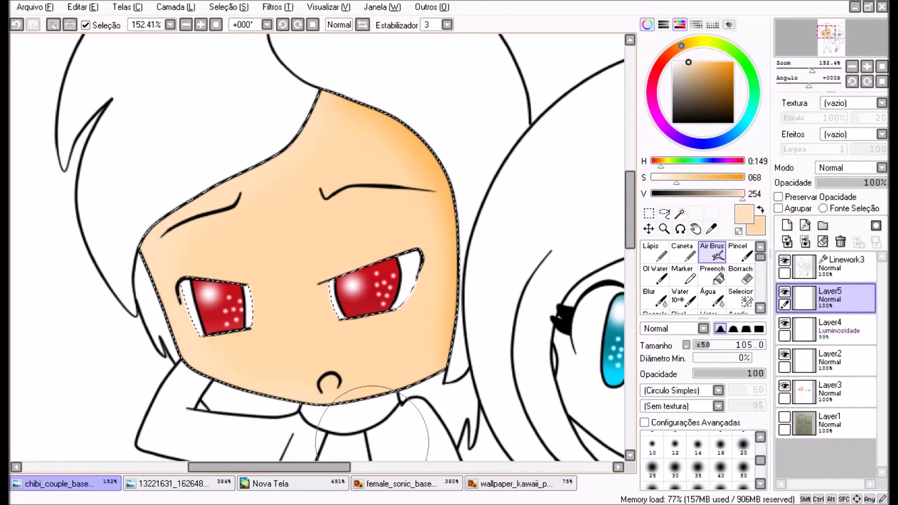
click(650, 295)
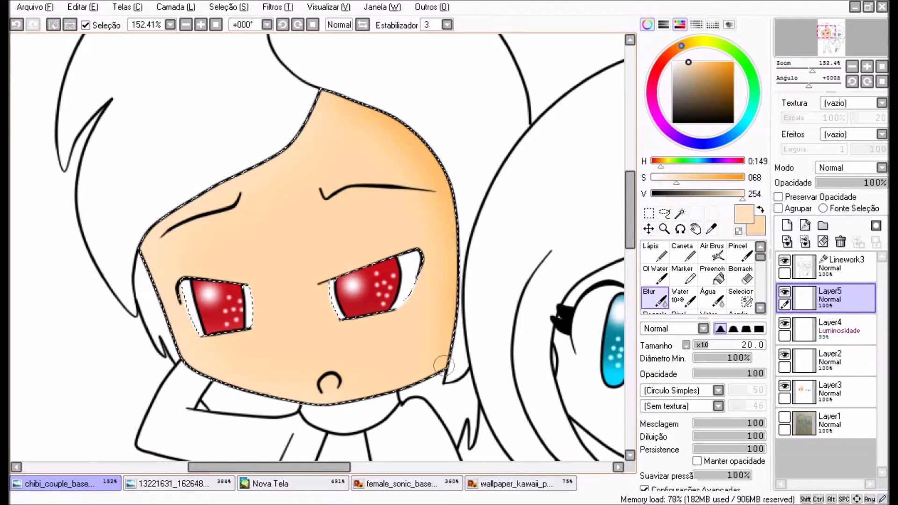
- Select the boy's neck, hand and both lower legs with the Magic Wand on the Linework3 layer
scroll(318, 248, down, 5)
scroll(327, 261, up, 5)
scroll(318, 248, down, 2)
click(679, 213)
click(825, 266)
click(346, 271)
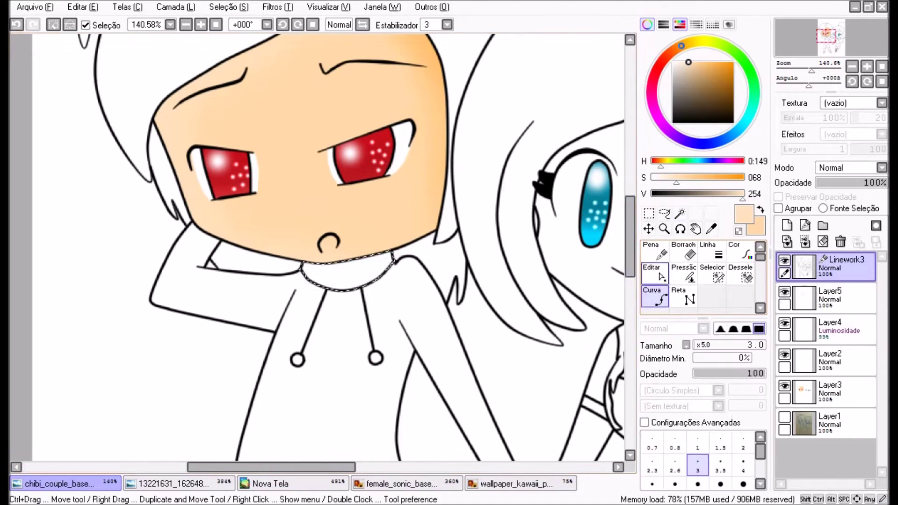
scroll(318, 248, down, 10)
click(411, 260)
click(262, 278)
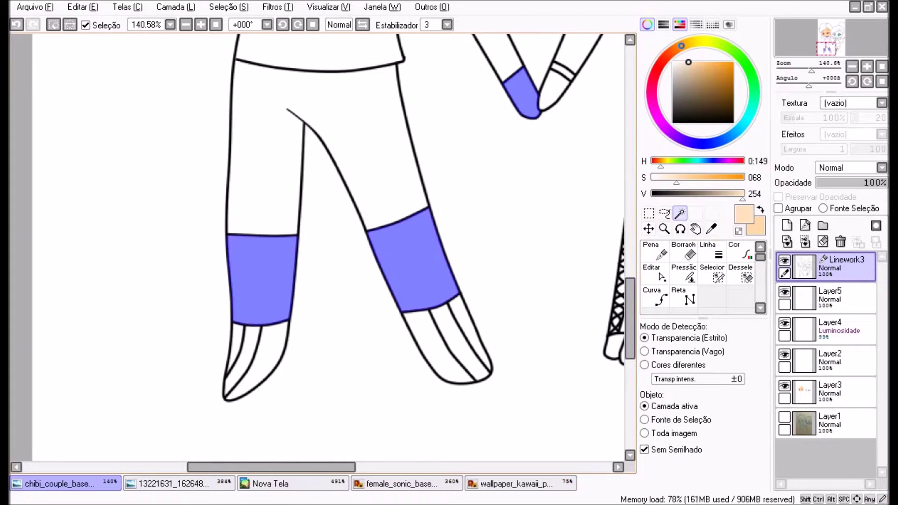
- Tidy the edge of the selection at the top of the boy's left-hand shin with the deselect brush
click(740, 276)
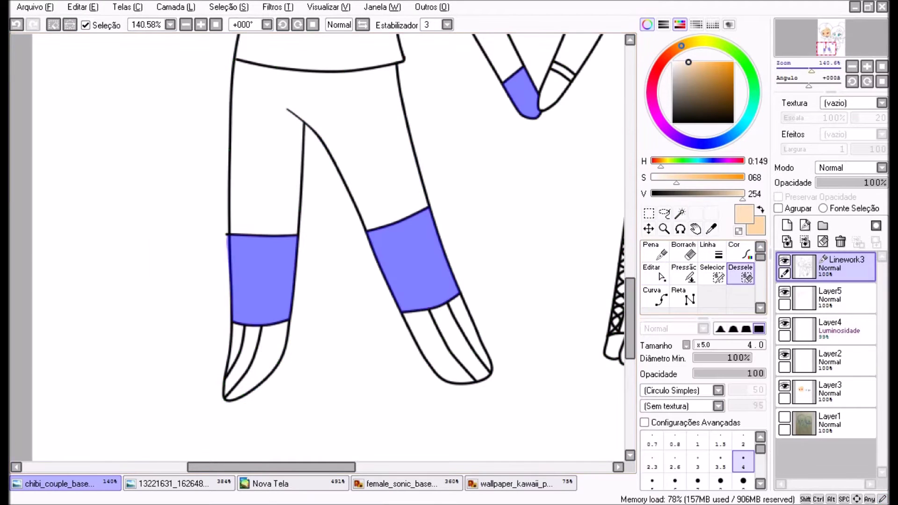
scroll(403, 196, up, 5)
key(ctrl)
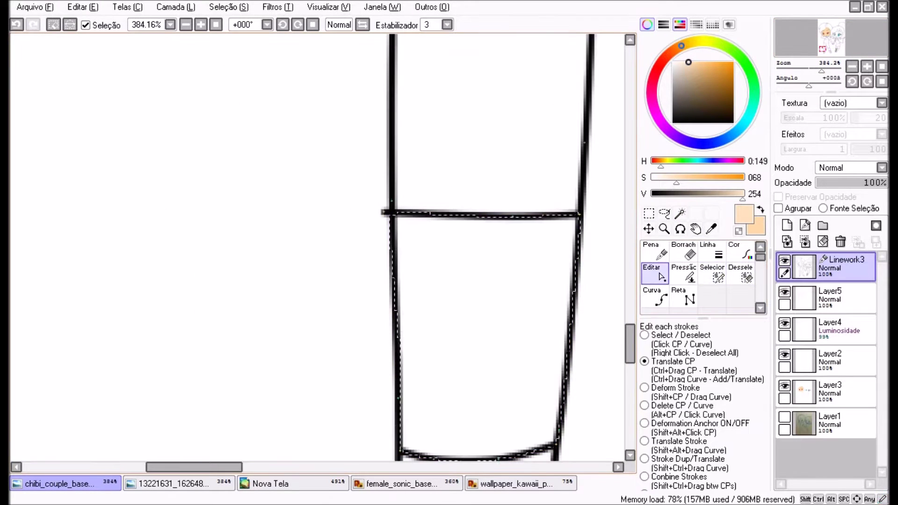
scroll(323, 252, down, 8)
scroll(323, 252, up, 1)
- Sample the skin colour from the 13221631 reference picture and fill the selected neck, hand and lower legs on Layer3
click(829, 393)
drag(327, 234, 433, 136)
click(171, 483)
alt+click(411, 341)
click(56, 483)
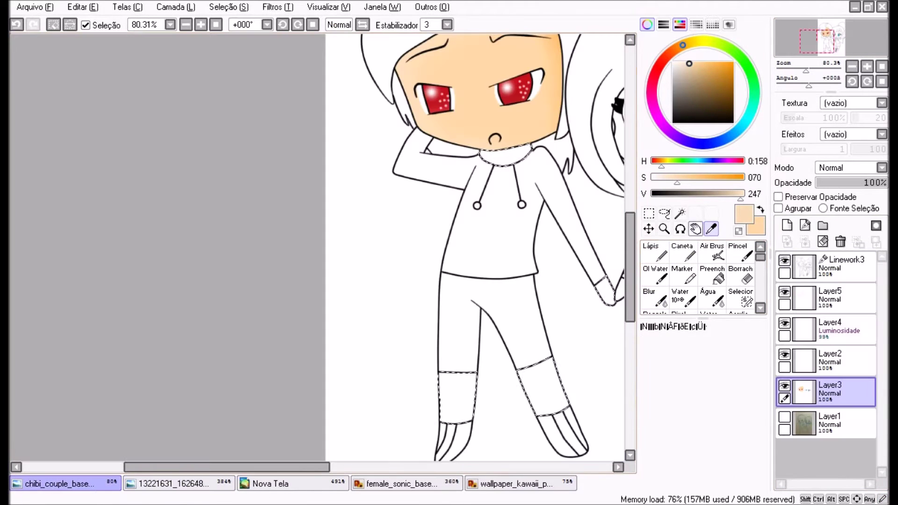
drag(604, 299, 473, 154)
drag(280, 449, 112, 449)
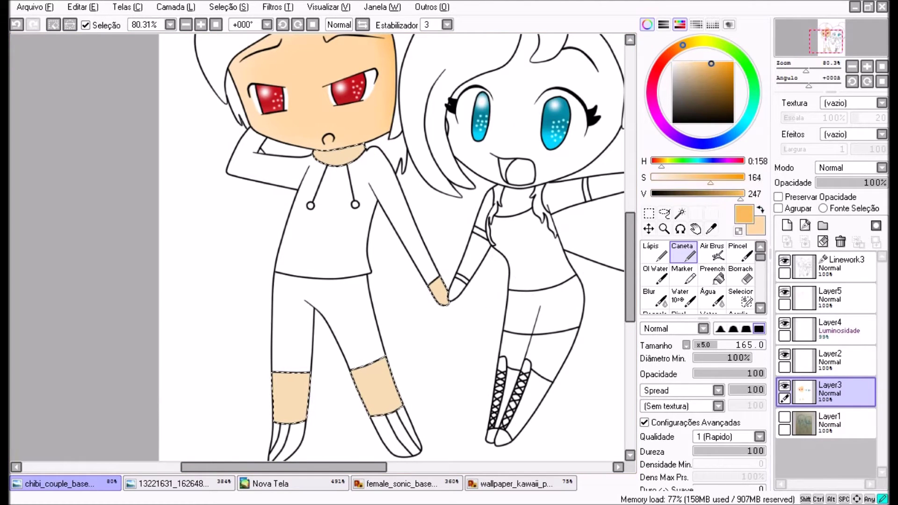
- Airbrush darker orange shading with saturation 152 on Layer5 over the neck, hand and lower legs
click(708, 63)
click(712, 253)
click(830, 299)
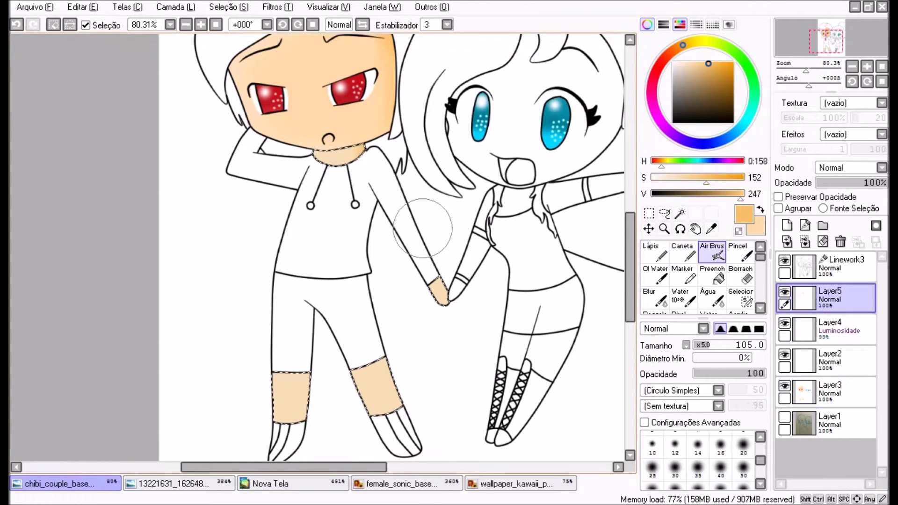
scroll(327, 355, down, 3)
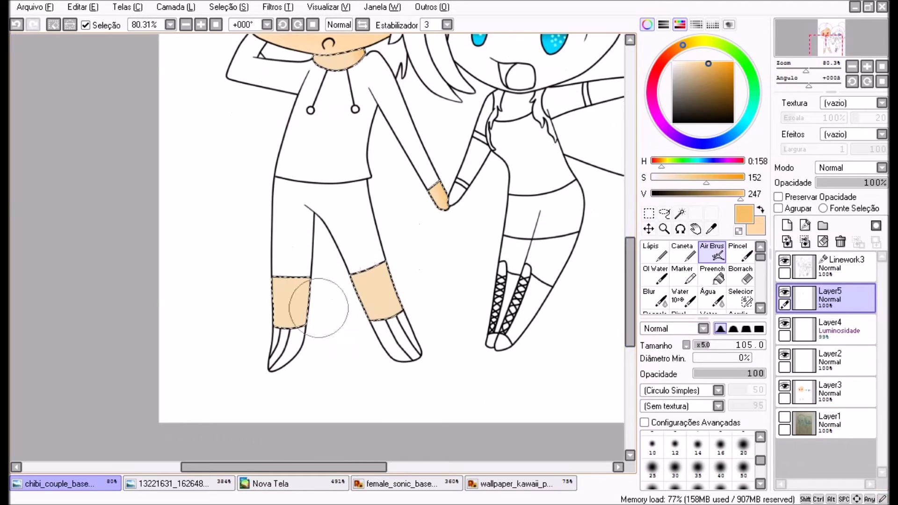
scroll(397, 275, up, 2)
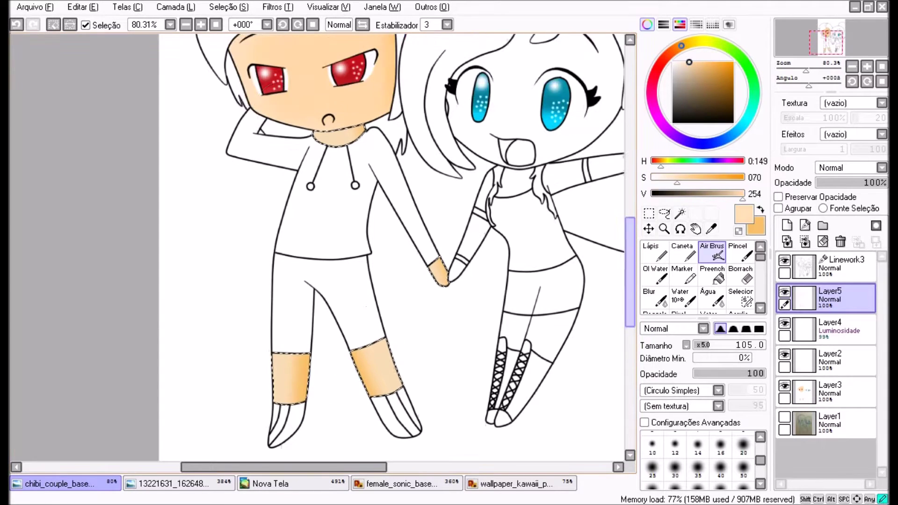
- Airbrush pale skin highlights with saturation 48 on the lower legs, hand and neck
scroll(318, 248, up, 4)
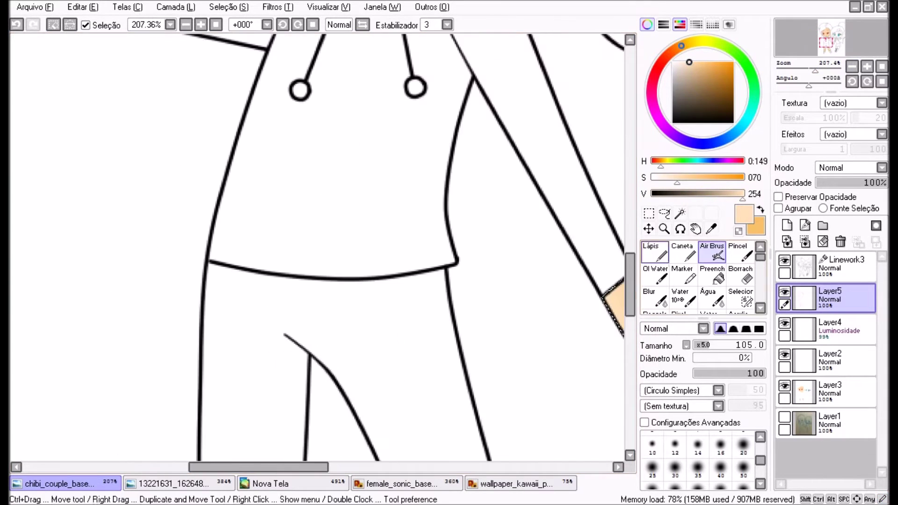
scroll(317, 248, down, 4)
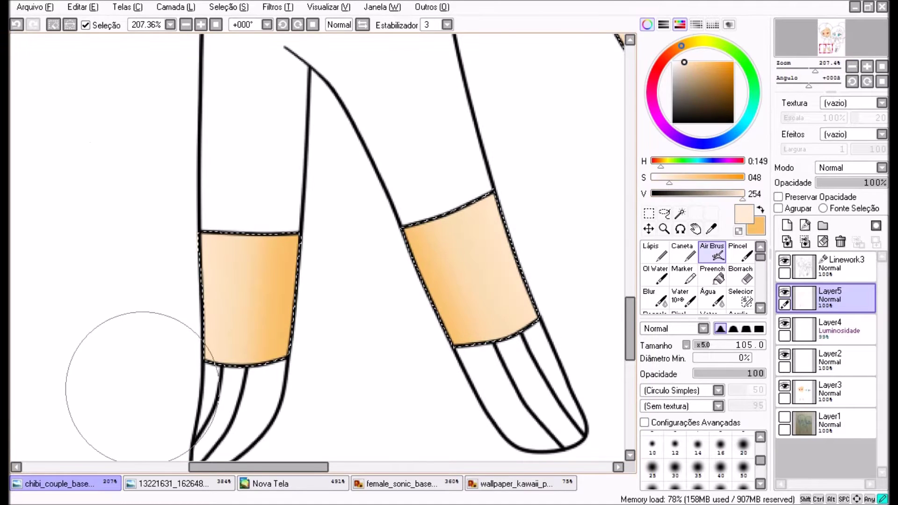
scroll(110, 388, up, 5)
scroll(582, 299, up, 1)
scroll(235, 311, up, 3)
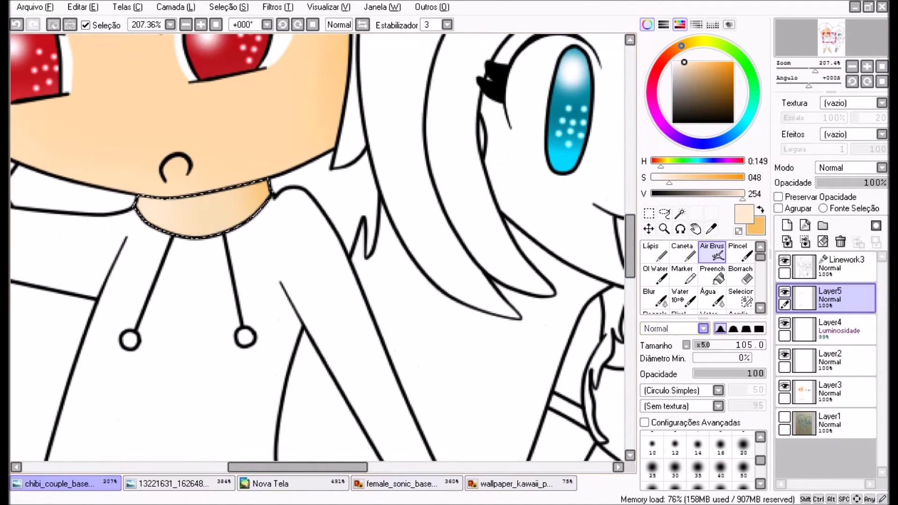
- Blend the shading on the neck, hand and lower legs with the Blur brush, enlarging it to size 30, and clear the selection
key(b)
scroll(230, 144, down, 5)
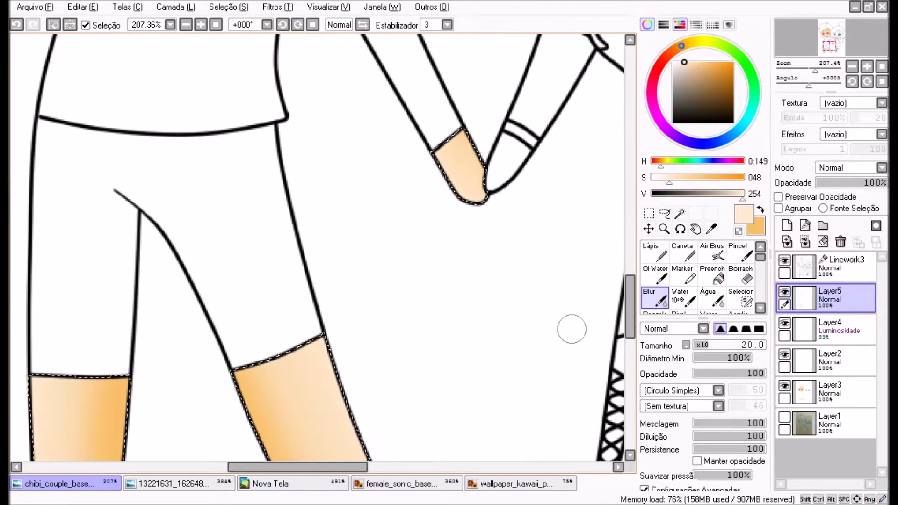
scroll(318, 247, down, 3)
drag(298, 467, 272, 466)
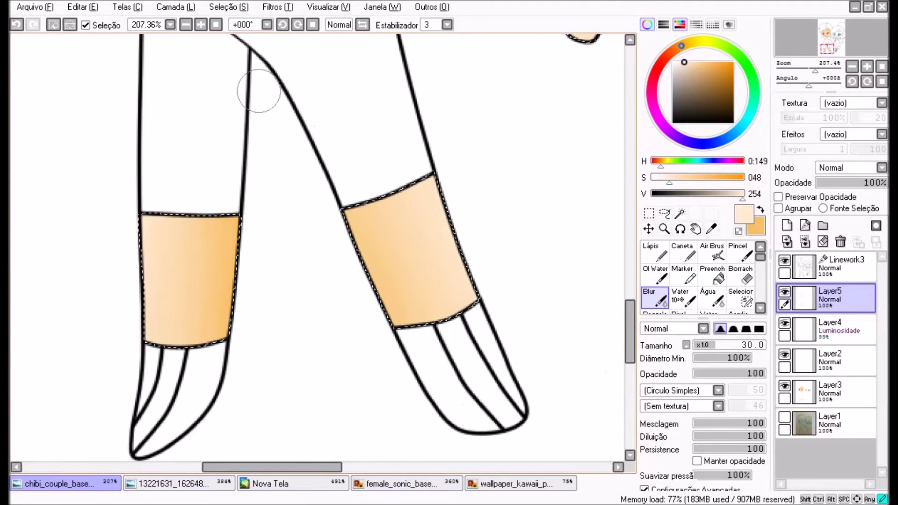
key(ctrl+d)
- Select the boy's sweater with its sleeves using the Magic Wand on the Linework3 layer
scroll(322, 253, down, 5)
scroll(322, 252, up, 3)
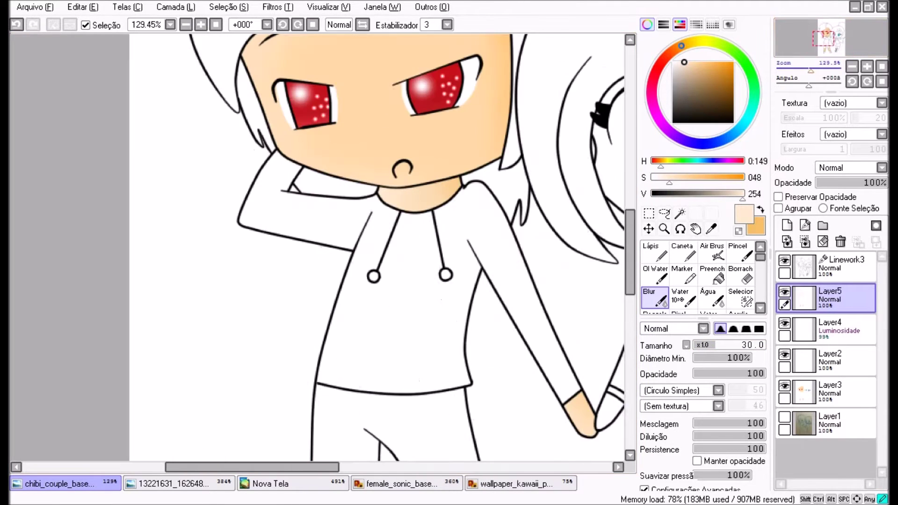
key(w)
click(844, 266)
scroll(322, 248, up, 4)
scroll(322, 248, down, 4)
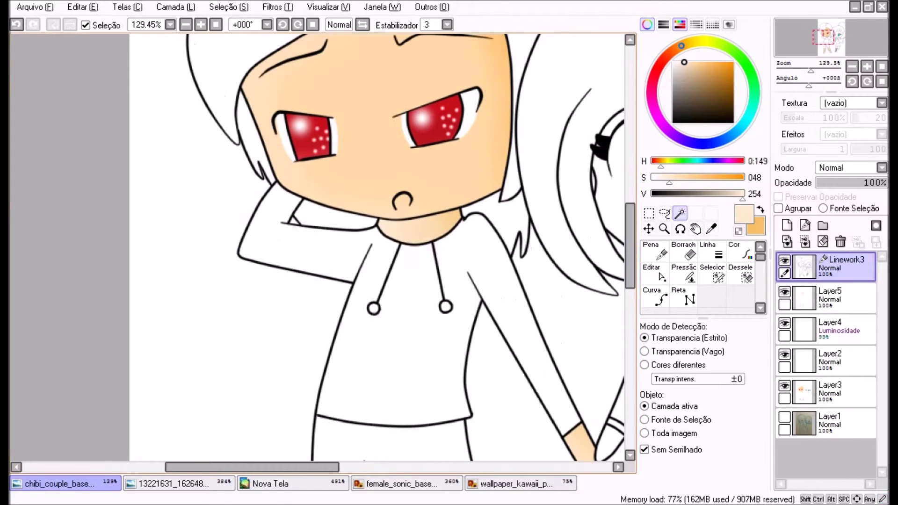
click(411, 355)
key(ctrl+d)
- Sample the glove blue from the 13221631 reference picture and fill the selected sweater with the Caneta brush on Layer3
click(271, 483)
click(173, 484)
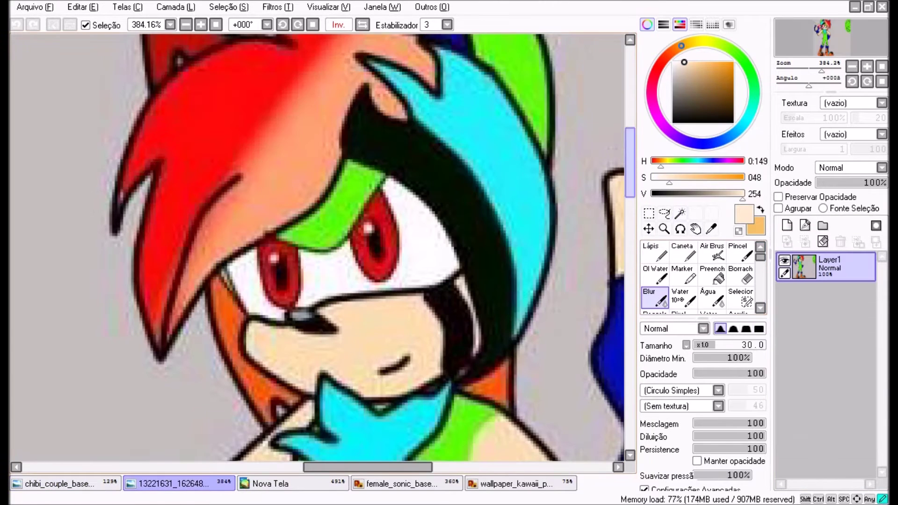
click(682, 252)
alt+click(467, 243)
click(51, 483)
drag(374, 281, 233, 459)
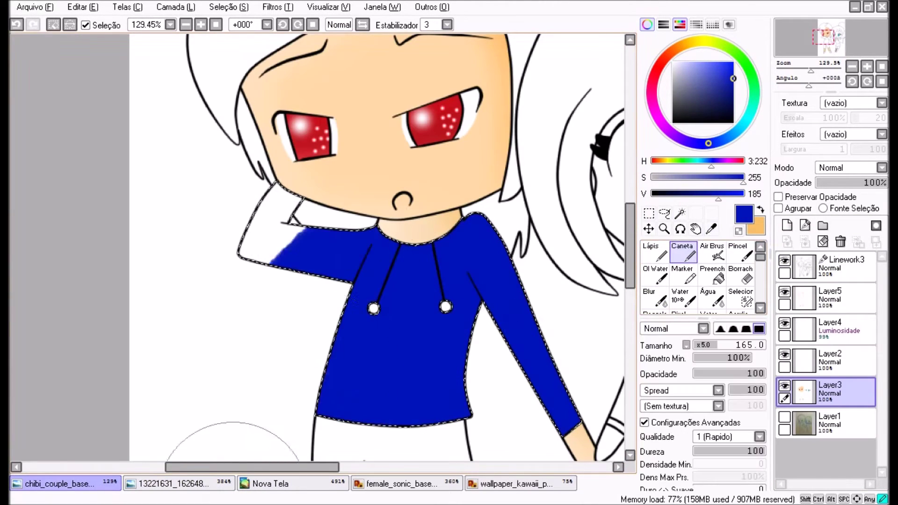
- Airbrush dark blue shadows with brightness 122 on Layer5 along the sweater's sleeves, sides and hem
click(711, 253)
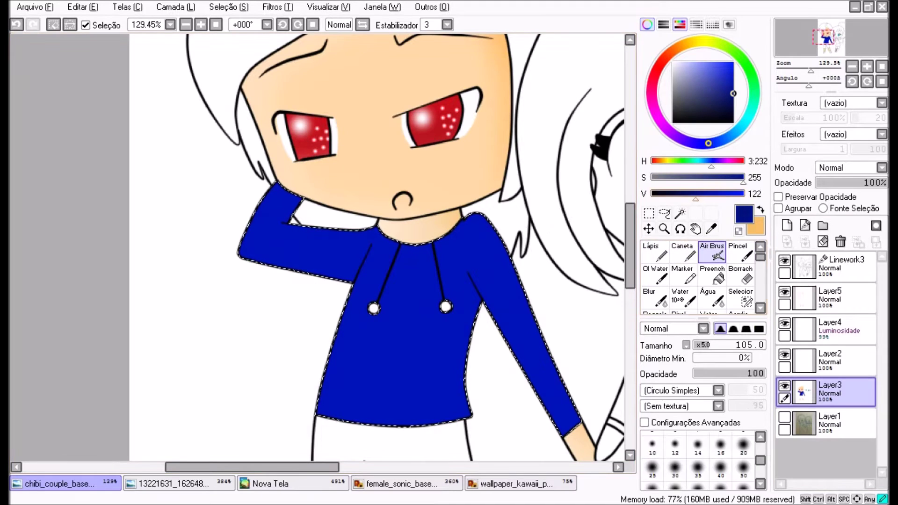
click(836, 298)
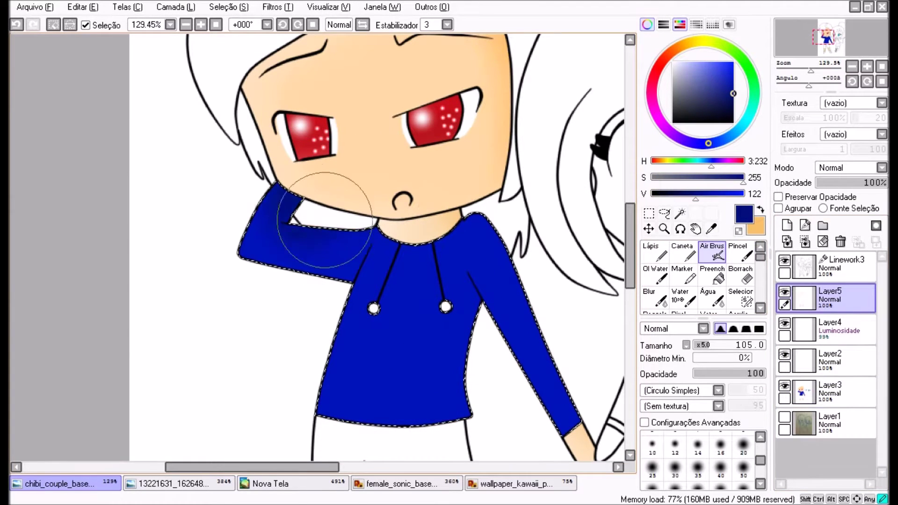
scroll(325, 220, down, 3)
drag(472, 224, 447, 203)
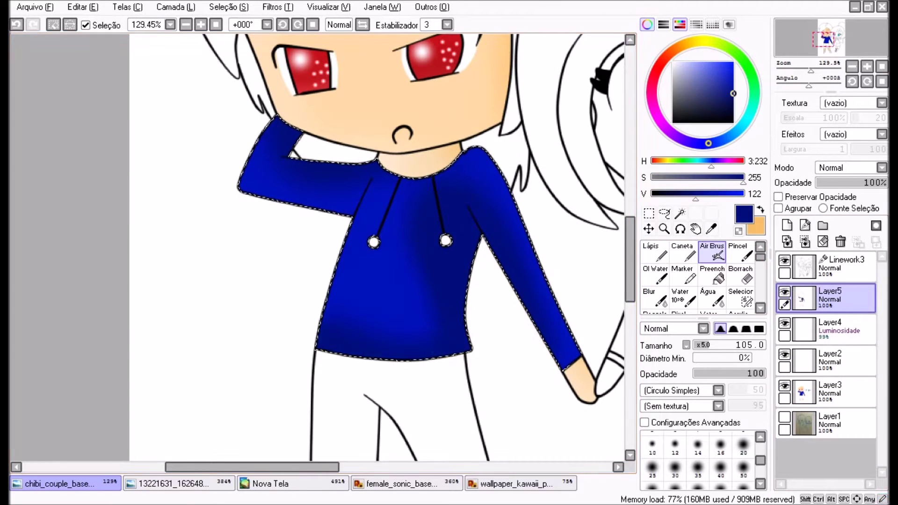
- Airbrush lighter blue highlights onto the sweater and blend them with the Blur brush at size 54
key(alt)
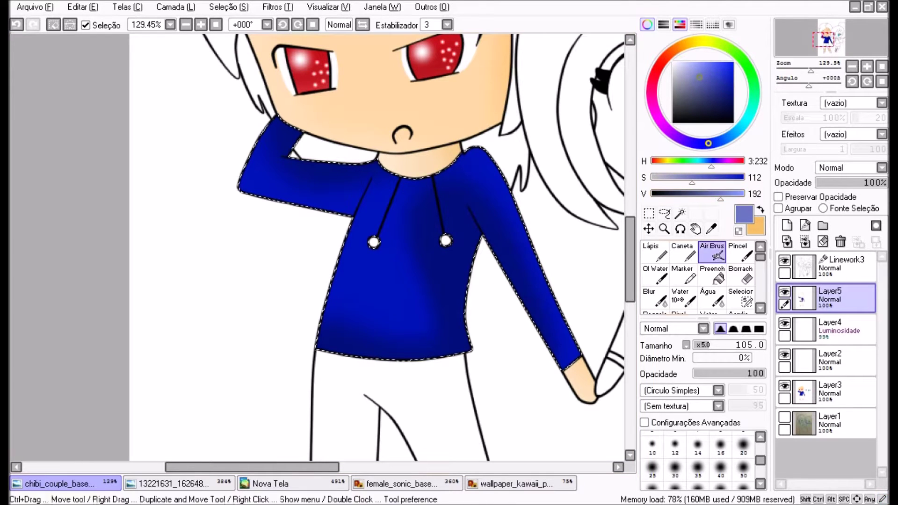
mouse_move(231, 111)
mouse_down()
mouse_move(321, 230)
mouse_move(360, 234)
mouse_up()
key(b)
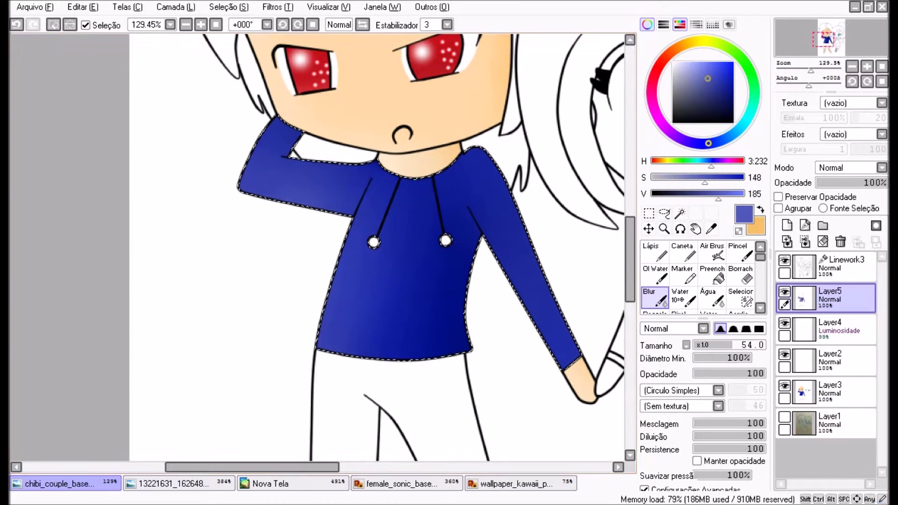
- Select the boy's shorts with the Magic Wand on the Linework3 layer
scroll(323, 248, down, 3)
drag(629, 262, 630, 280)
click(841, 266)
click(680, 212)
click(370, 271)
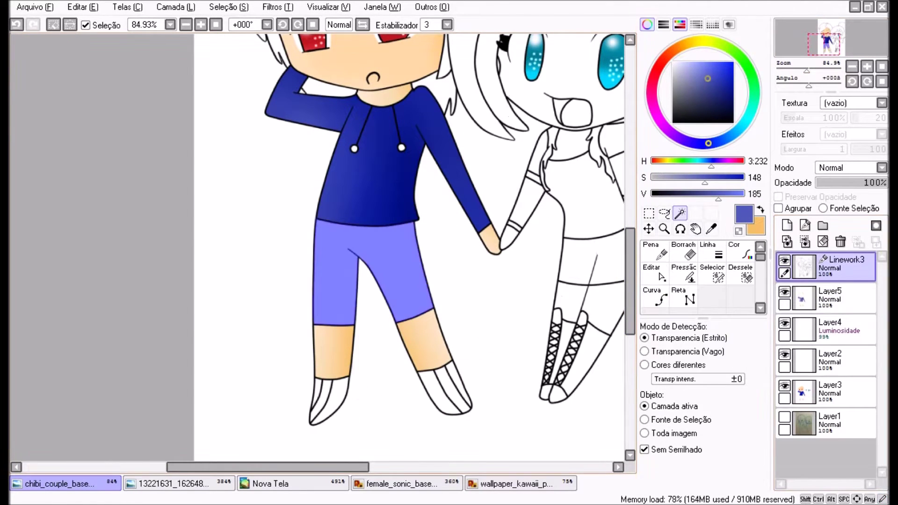
- Sample the dark colour from the 13221631 reference picture, darken it to pure black and fill the selected shorts on Layer3
key(ctrl+Tab)
key(ctrl+Tab)
key(ctrl+shift+Tab)
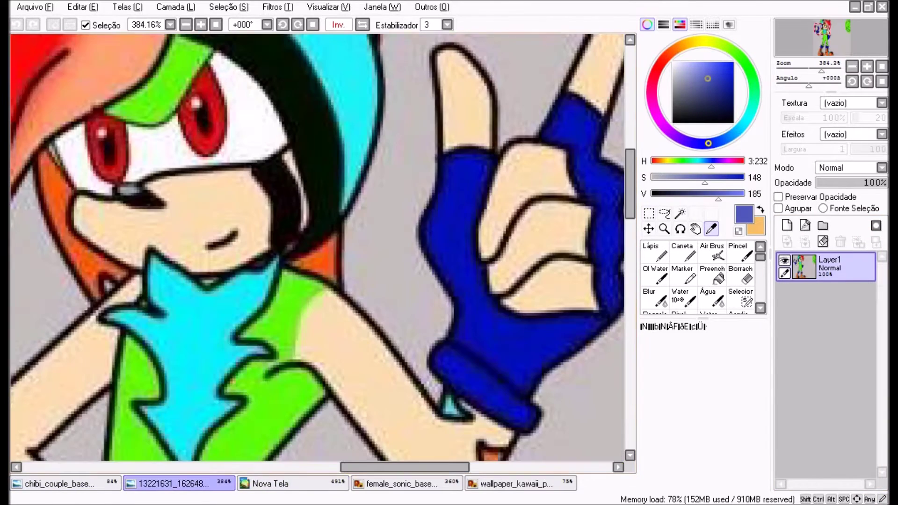
key(ctrl+Tab)
key(ctrl+Tab)
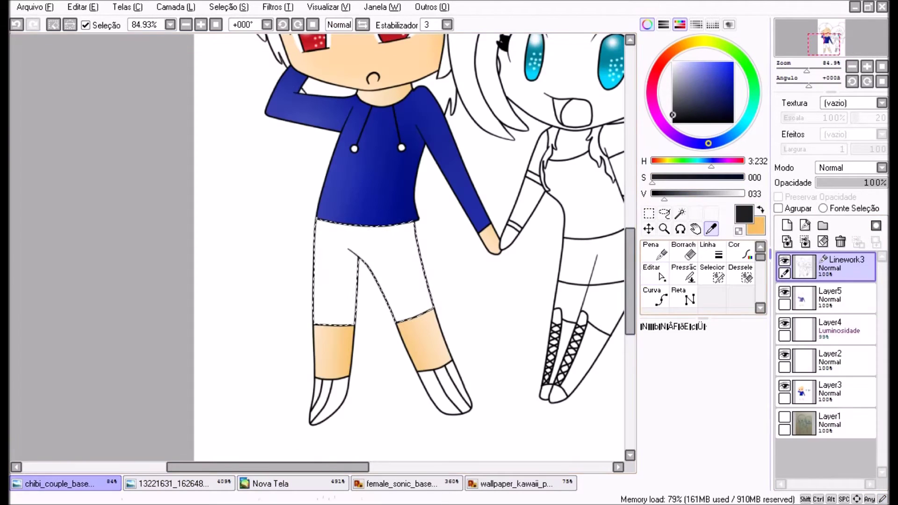
click(836, 392)
drag(337, 252, 412, 299)
- Airbrush dark grey highlights with brightness 54 on the shorts on Layer5 and blend them with the Blur brush
scroll(387, 353, up, 2)
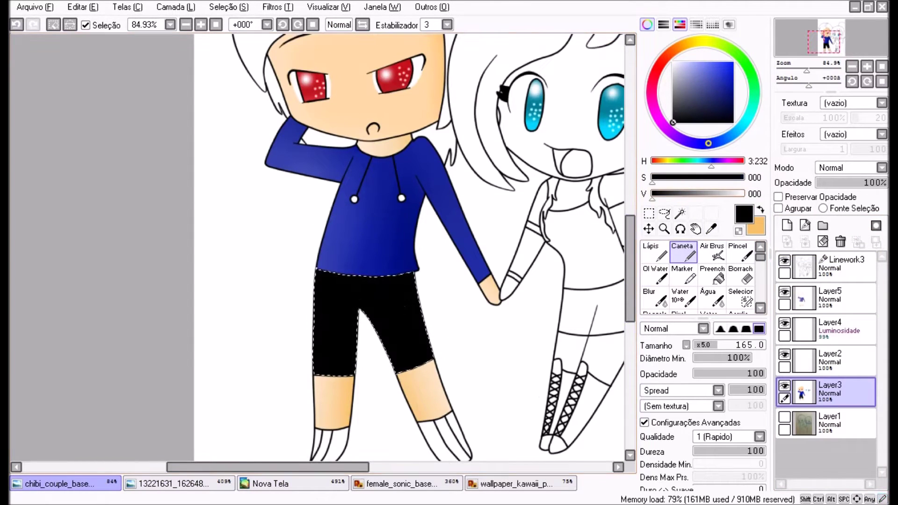
click(712, 252)
click(837, 298)
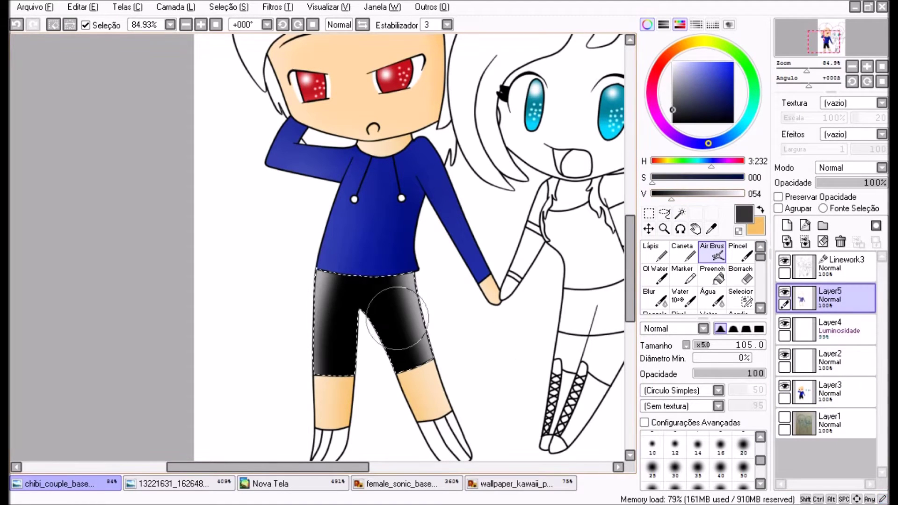
key(b)
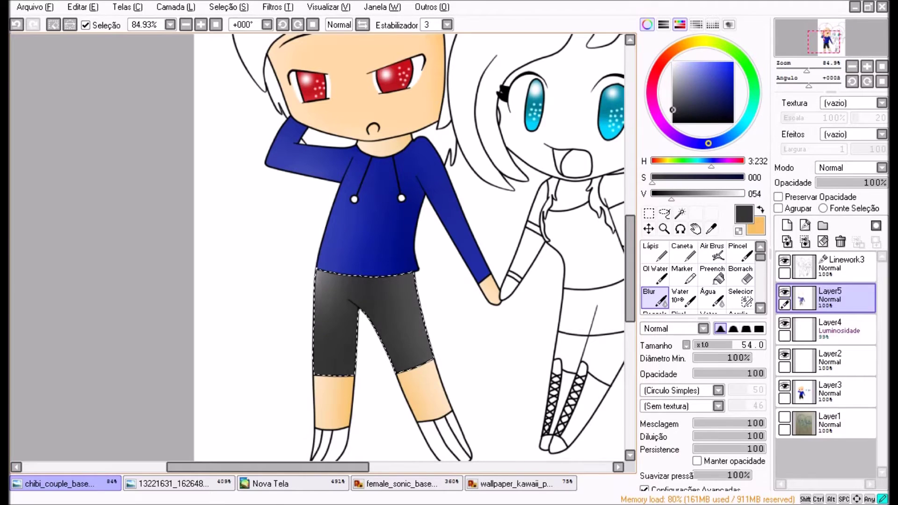
- Clear the shorts selection and select the outer panels of the boy's shoes with the Magic Wand on the Linework3 layer
scroll(412, 234, down, 1)
click(680, 213)
click(837, 266)
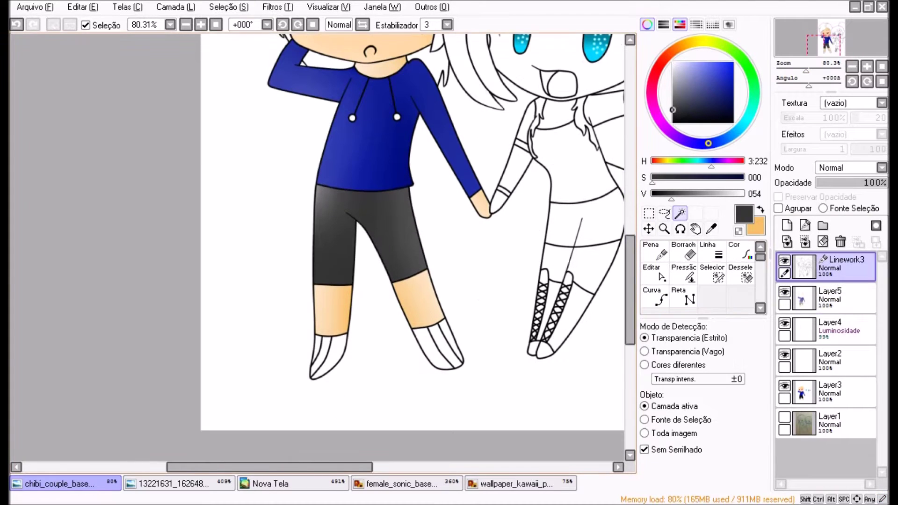
click(447, 167)
key(ctrl+d)
scroll(318, 233, up, 10)
scroll(318, 233, up, 5)
click(309, 448)
shift+click(374, 456)
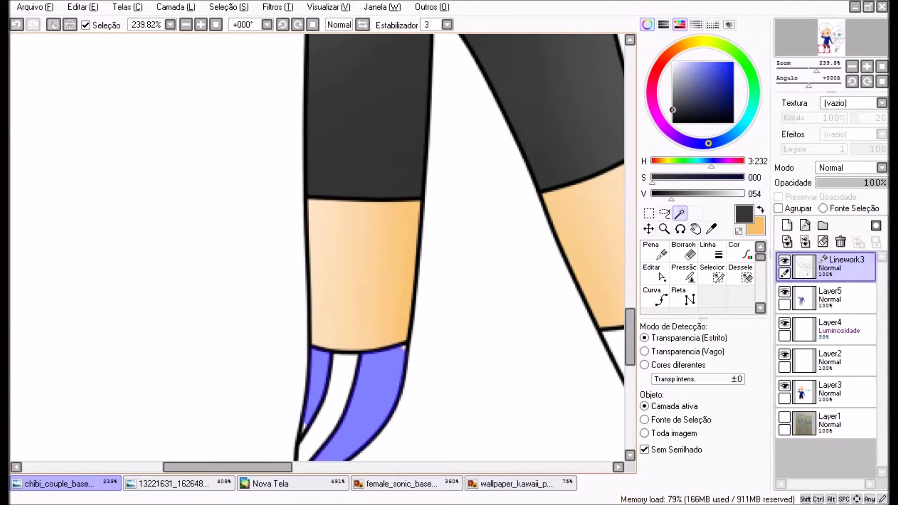
- Fill the gaps in the corners of the shoe selection with the size 4 selection pen
click(712, 273)
scroll(537, 217, up, 5)
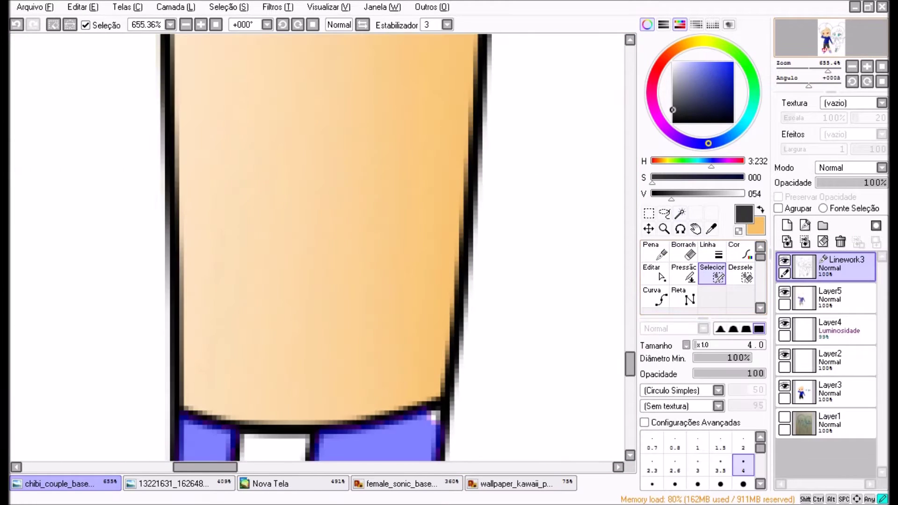
scroll(318, 248, down, 16)
key(alt)
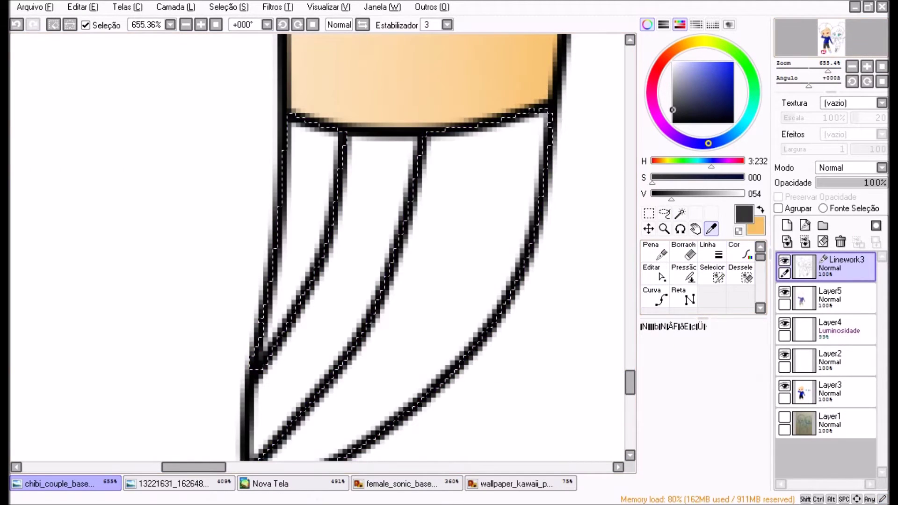
scroll(318, 247, up, 10)
- Sample the orange from the 13221631 reference picture and fill the selected shoe panels with it on Layer3
click(168, 483)
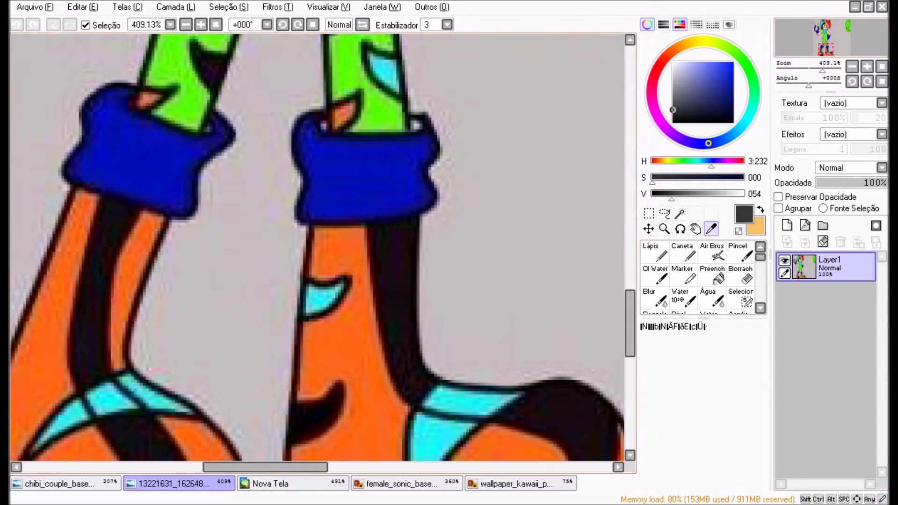
alt+click(327, 243)
click(271, 483)
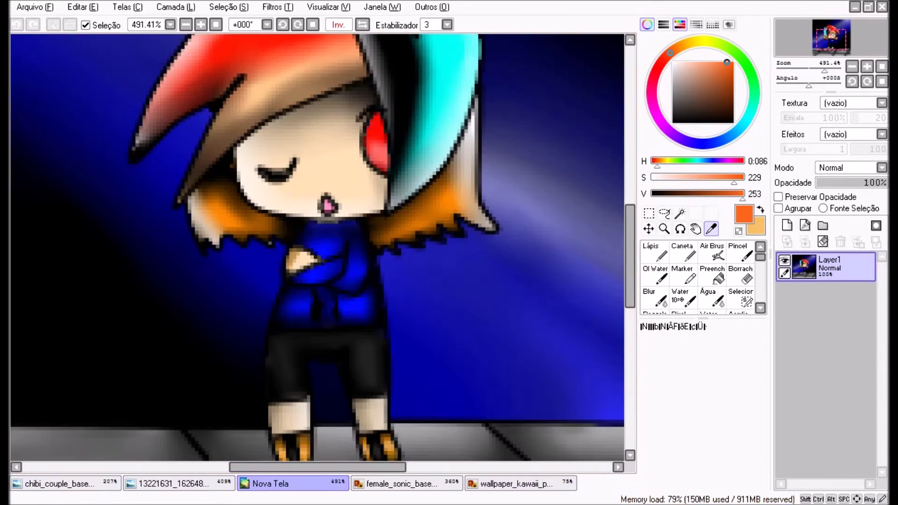
click(54, 482)
click(828, 392)
drag(496, 205, 571, 290)
drag(327, 253, 323, 280)
scroll(323, 280, down, 4)
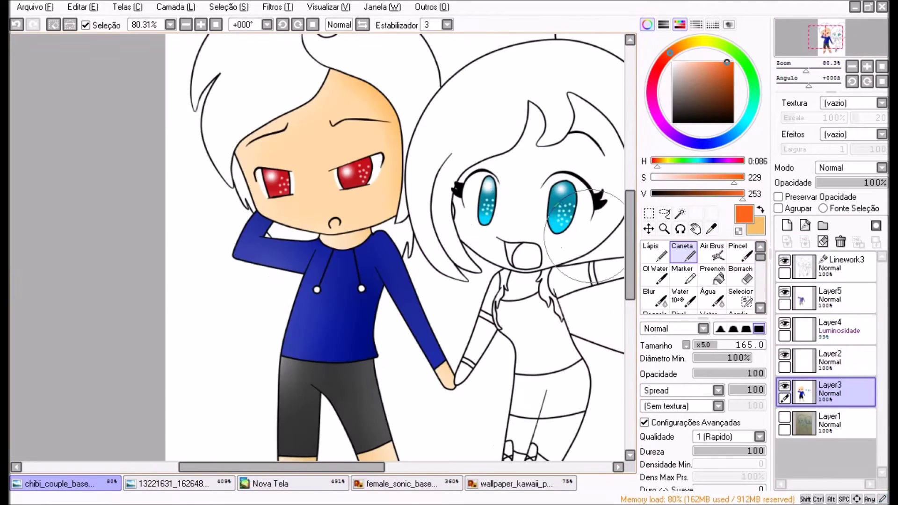
- Airbrush darker and lighter orange shading on the shoe panels on Layer5 and blend it with the Blur brush at size 19
key(v)
click(837, 298)
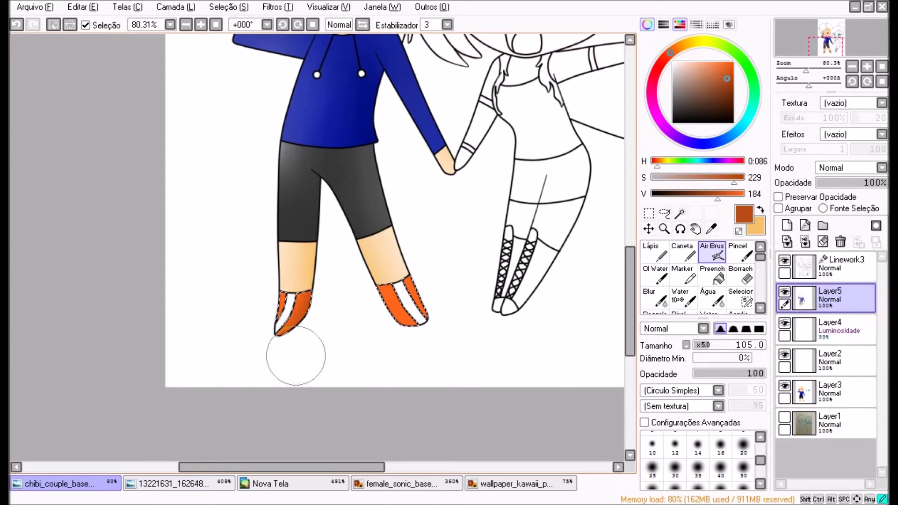
click(726, 62)
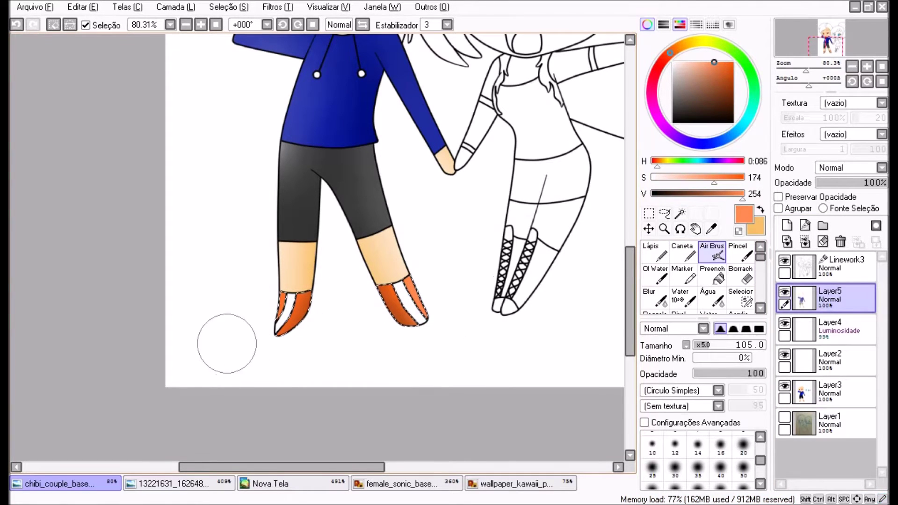
click(648, 297)
scroll(318, 248, up, 5)
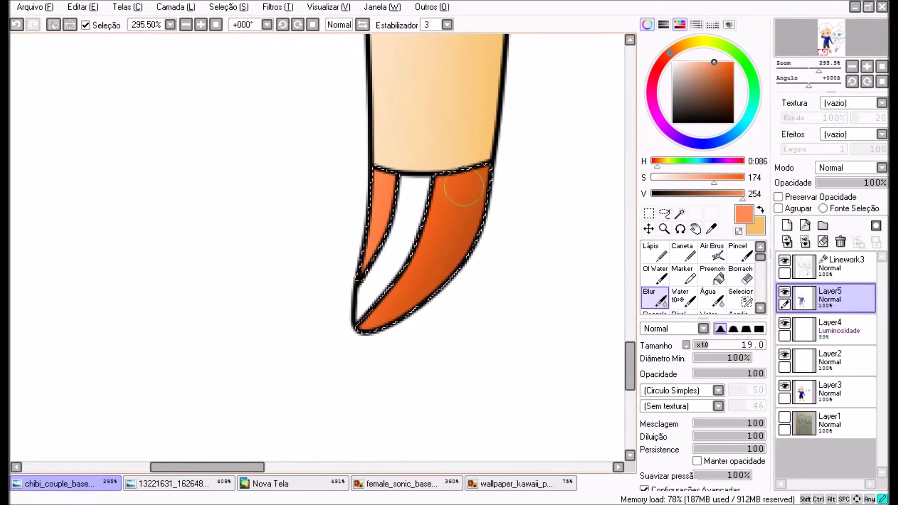
scroll(359, 278, right, 8)
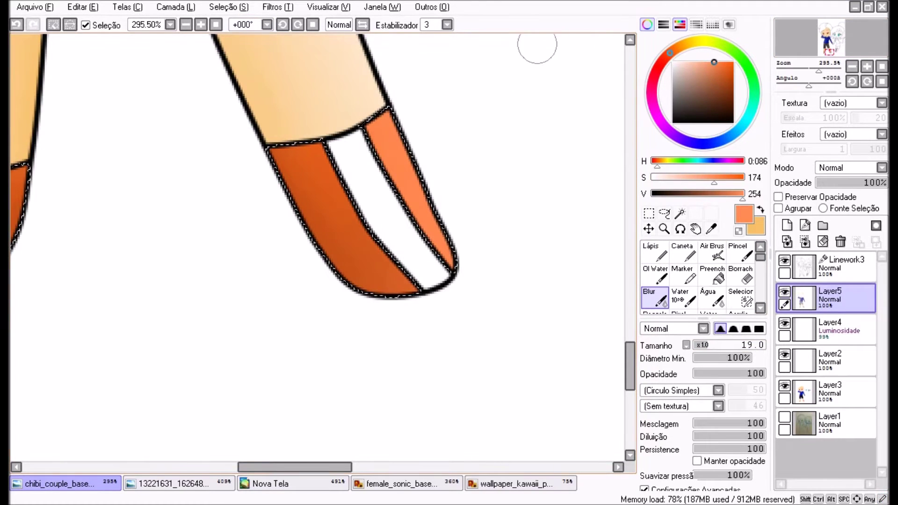
scroll(318, 248, down, 4)
scroll(318, 248, up, 3)
- Clear the selection and select the white centre stripe of each shoe with the Magic Wand on the Linework3 layer
click(229, 7)
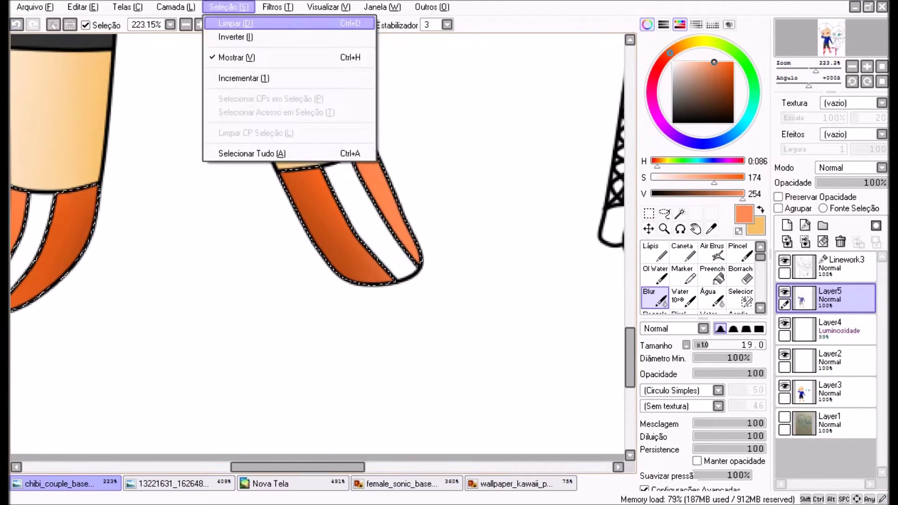
click(231, 24)
click(680, 213)
click(842, 267)
scroll(318, 248, left, 3)
click(369, 210)
click(35, 224)
key(ctrl+d)
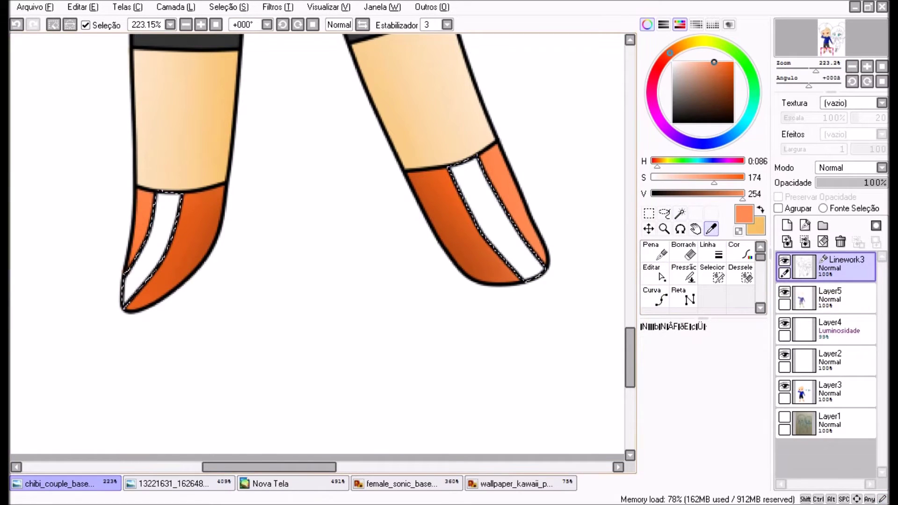
- Sample the dark colour from the 13221631 reference picture and fill both shoe stripes with the pen on Layer3
click(169, 483)
click(51, 483)
click(837, 392)
click(682, 254)
drag(463, 166, 533, 276)
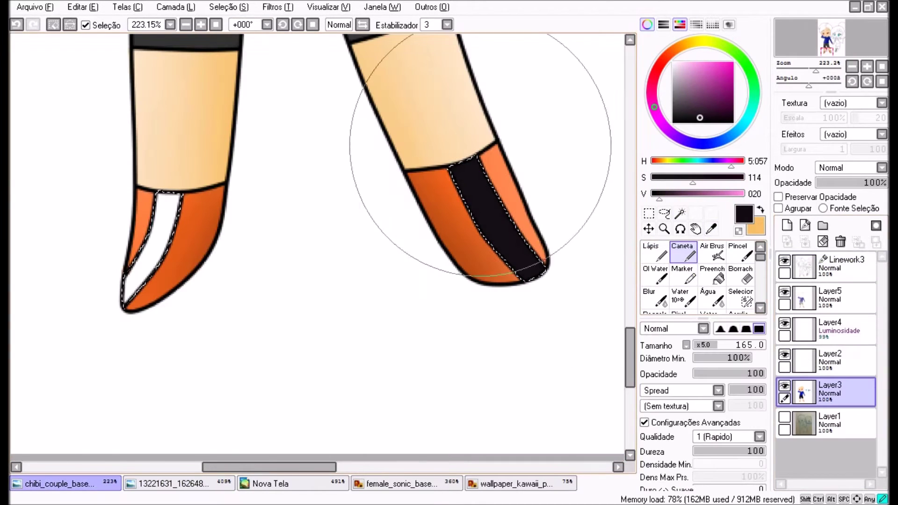
drag(168, 196, 134, 303)
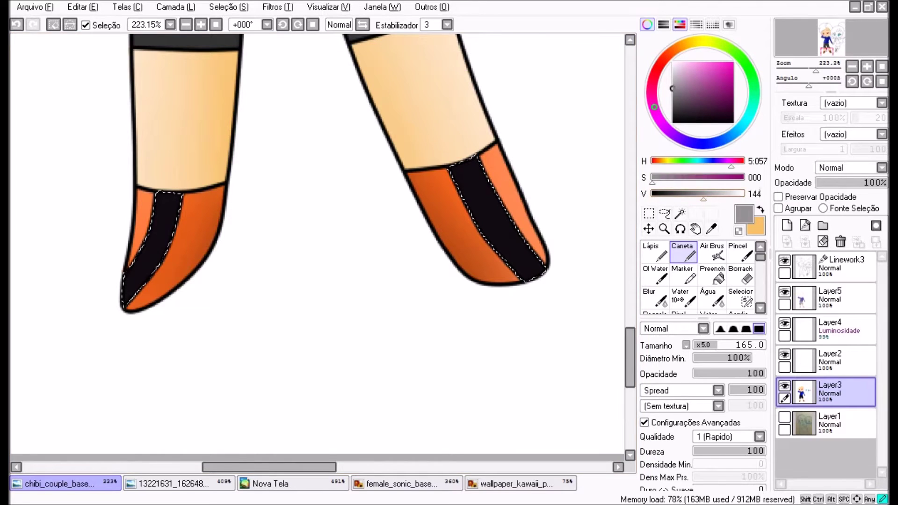
- Airbrush dark grey with brightness 28 on the shoe stripes on Layer5, blend it with the Blur brush and clear the selection
drag(675, 193, 662, 193)
click(711, 255)
click(837, 298)
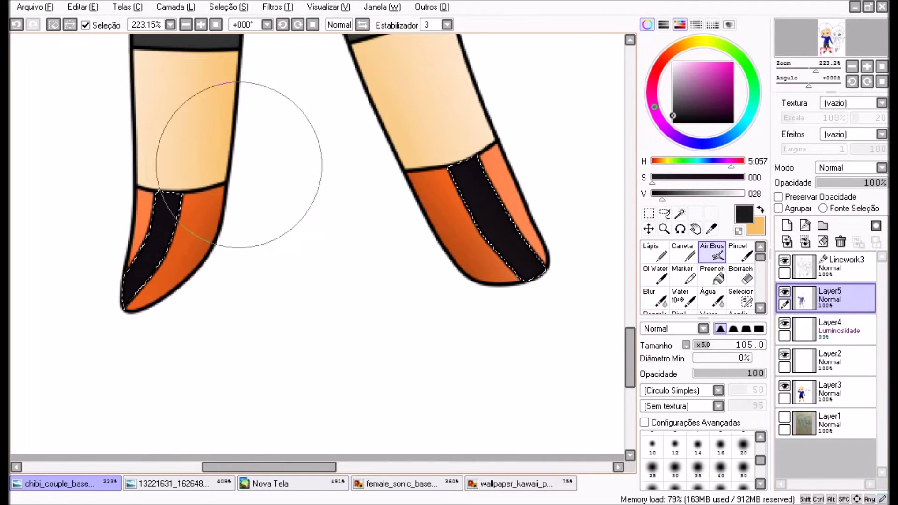
click(655, 299)
drag(816, 70, 808, 70)
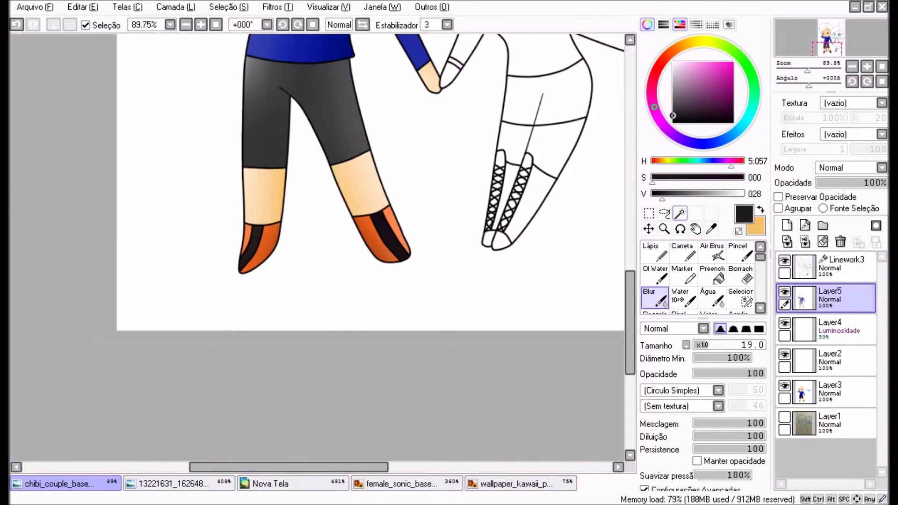
- Select the large front section of the boy's hair on Linework3 and fill its tips with the size 4 selection pen
scroll(318, 243, up, 5)
click(679, 212)
click(837, 266)
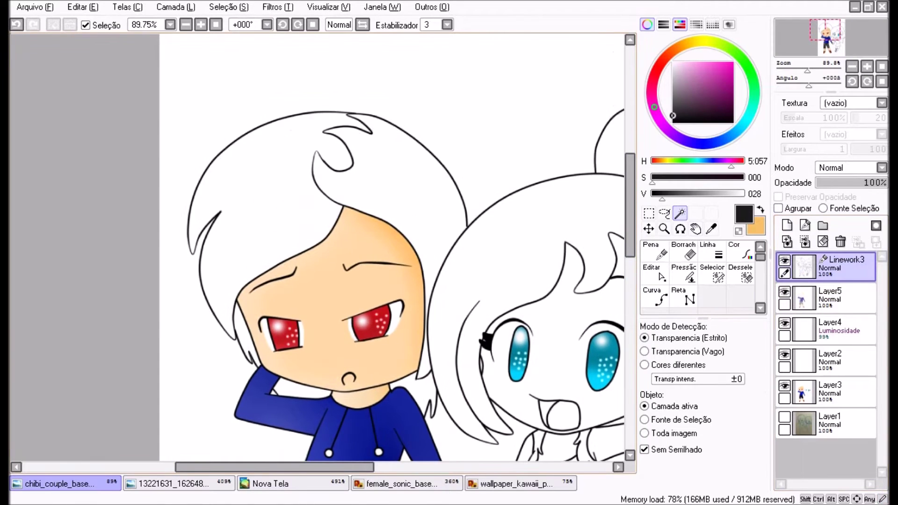
click(262, 141)
scroll(318, 211, up, 3)
click(712, 276)
scroll(607, 165, up, 4)
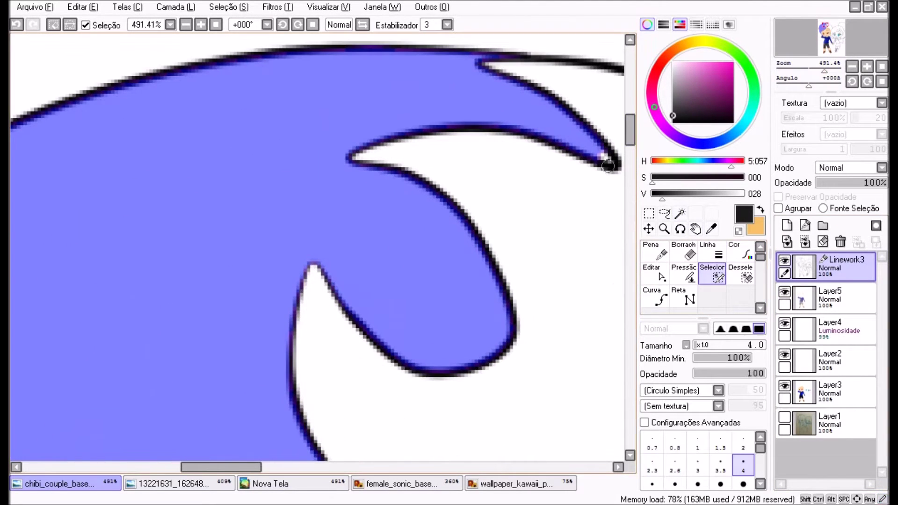
- Airbrush the selected hair red on its outer edge and light orange toward the face on Layer3, then blend with the Blur brush
click(654, 297)
click(837, 392)
scroll(318, 243, down, 7)
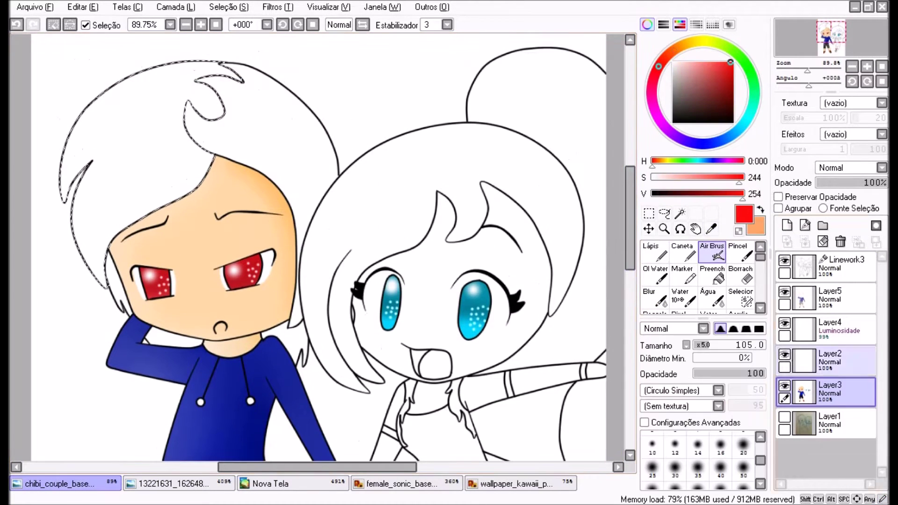
drag(715, 345, 731, 345)
mouse_move(117, 79)
mouse_down()
mouse_move(201, 93)
mouse_move(89, 196)
mouse_move(135, 355)
mouse_move(381, 115)
mouse_up()
key(x)
click(655, 298)
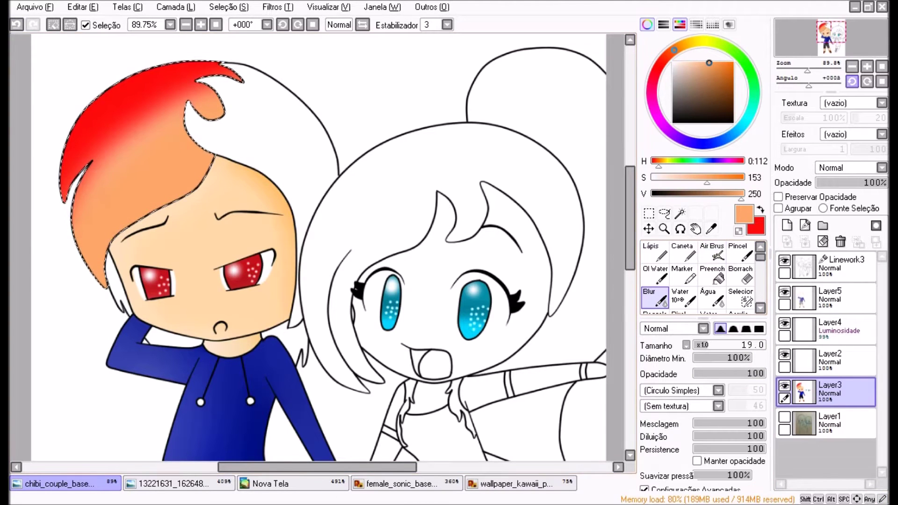
key(Home)
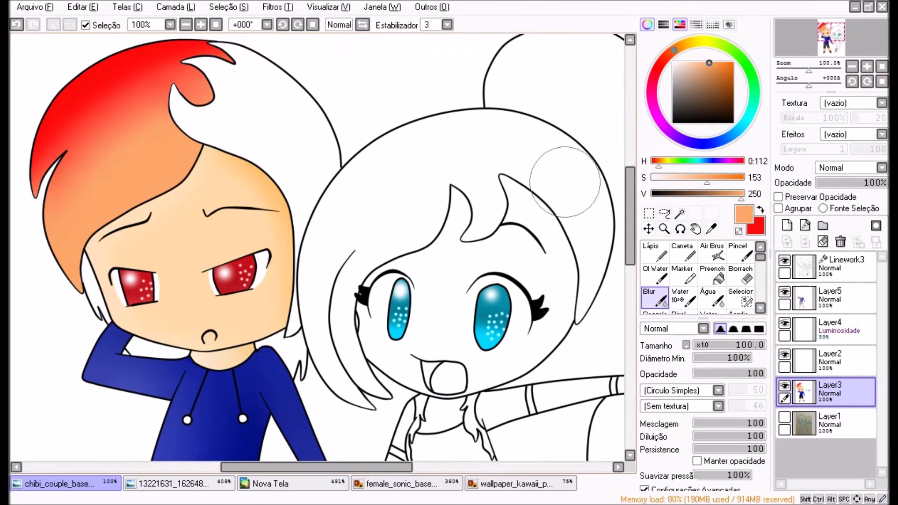
- Select the remaining hair section beside the girl with the Magic Wand on the Linework3 layer, down to its pointed tip
click(680, 213)
click(846, 266)
click(280, 121)
scroll(323, 357, up, 5)
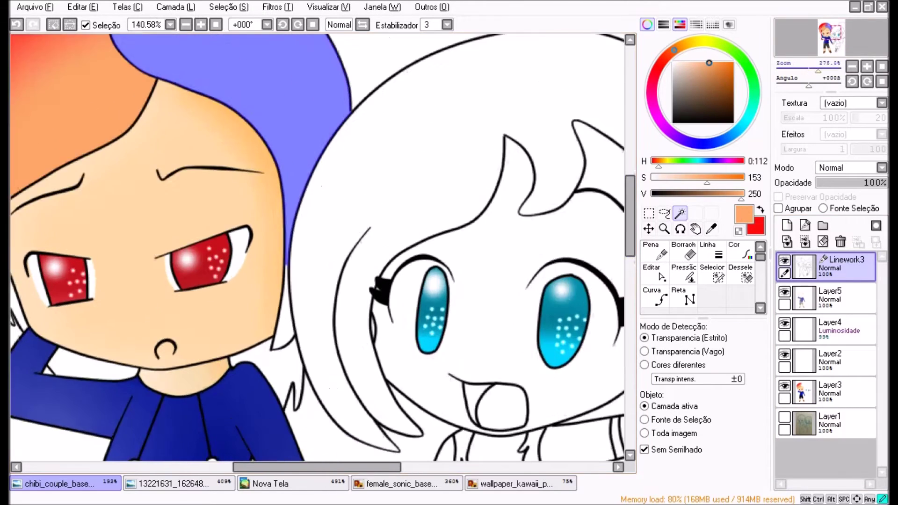
click(654, 273)
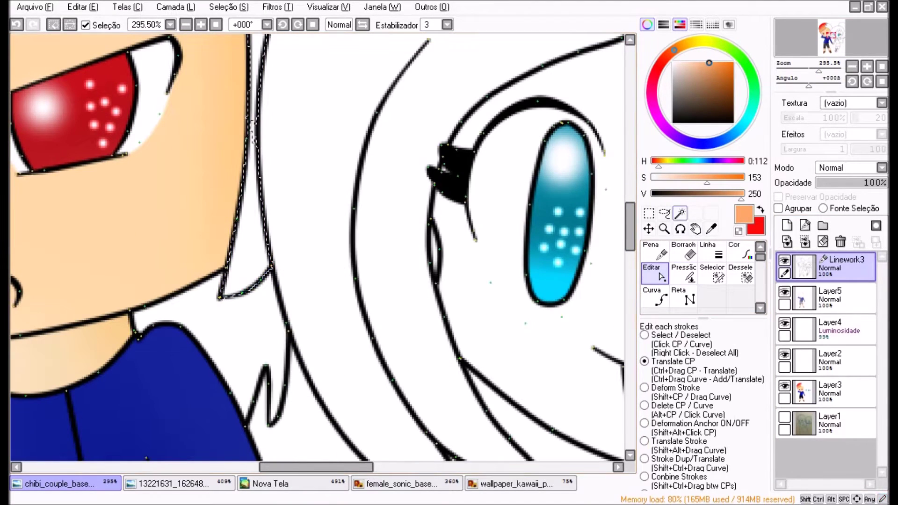
scroll(323, 248, down, 5)
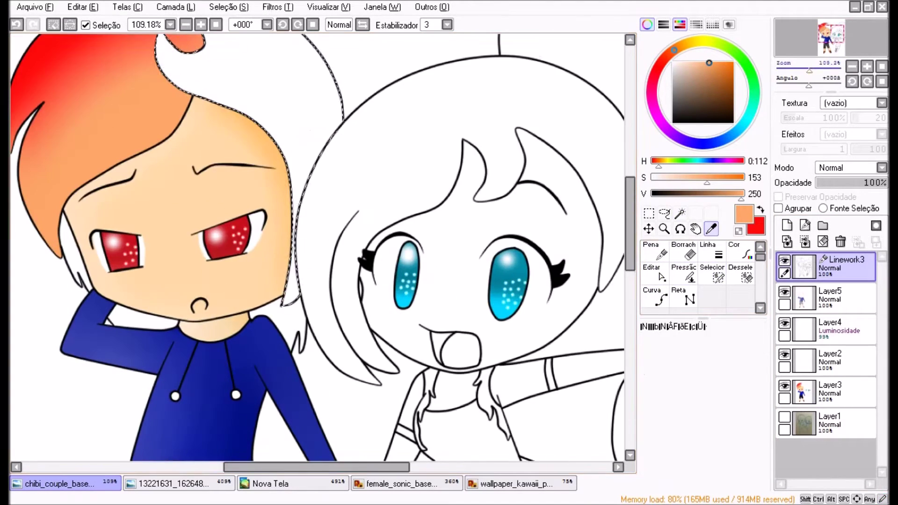
- Sample cyan and near-black from a reference picture and airbrush them at size 230 on the selected hair section on Layer3
key(ctrl+Tab)
key(ctrl+Tab)
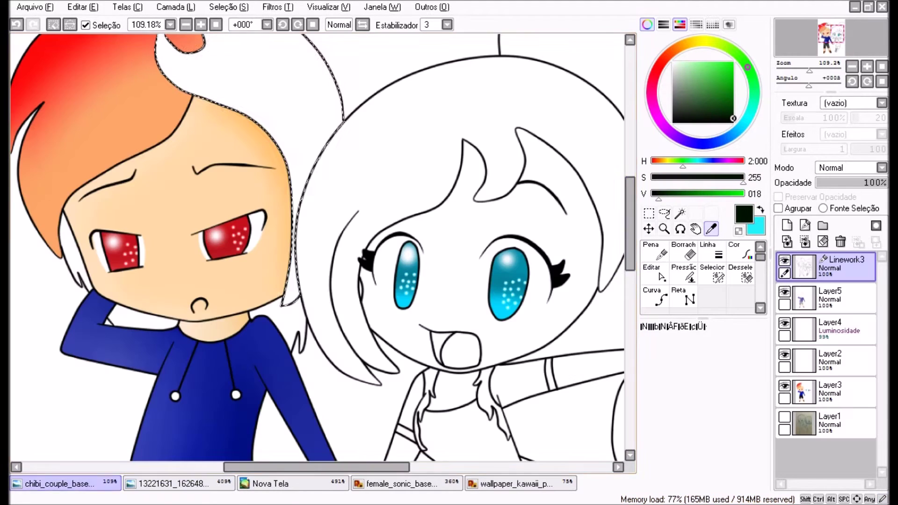
key(x)
click(829, 391)
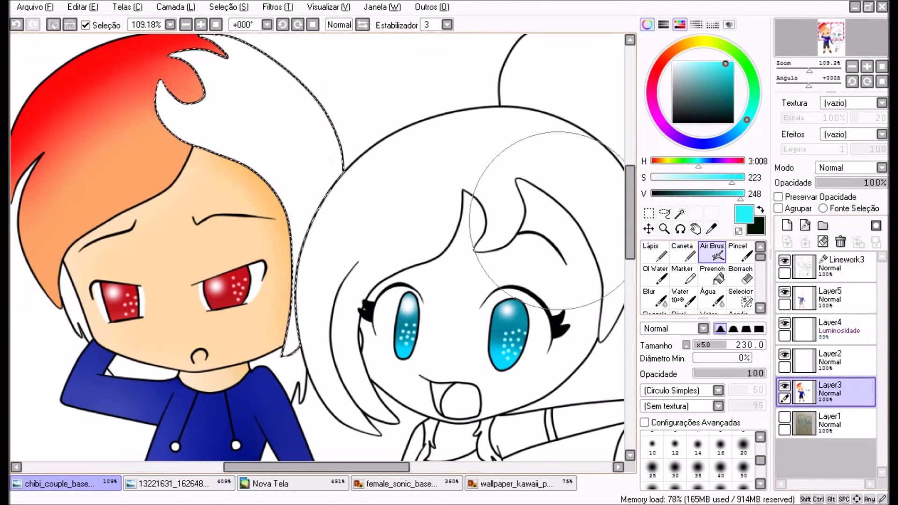
scroll(323, 248, up, 3)
drag(219, 122, 327, 201)
key(x)
drag(168, 173, 287, 419)
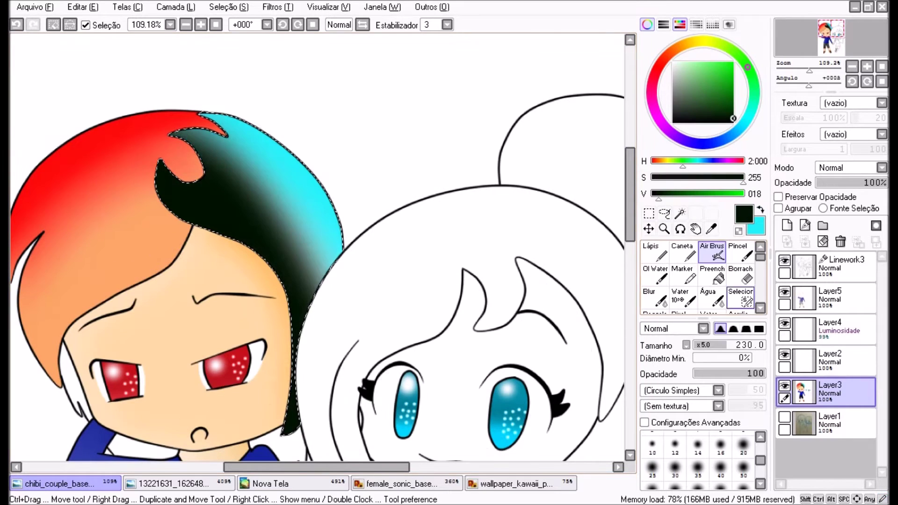
- Blend the cyan and near-black hair colours with the Blur brush at size 100 and clear the selection
click(648, 297)
key(ctrl+z)
key(ctrl+z)
key(ctrl+z)
key(ctrl+y)
key(ctrl+y)
key(ctrl+y)
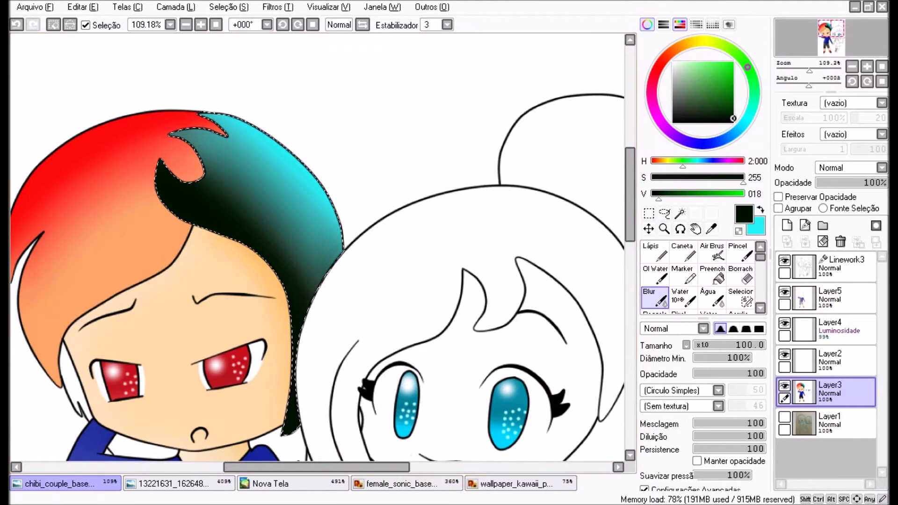
key(ctrl+d)
- Select the back hair pieces around the boy's neck and cheek on Linework3 and fill their corners with the size 4 selection pen
scroll(318, 247, down, 3)
scroll(318, 247, up, 3)
key(w)
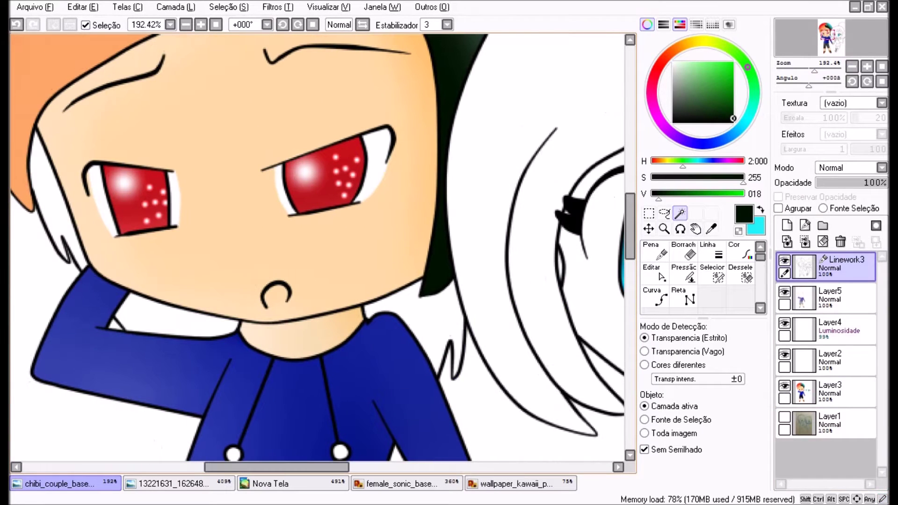
click(178, 315)
click(59, 201)
click(711, 274)
scroll(538, 323, up, 3)
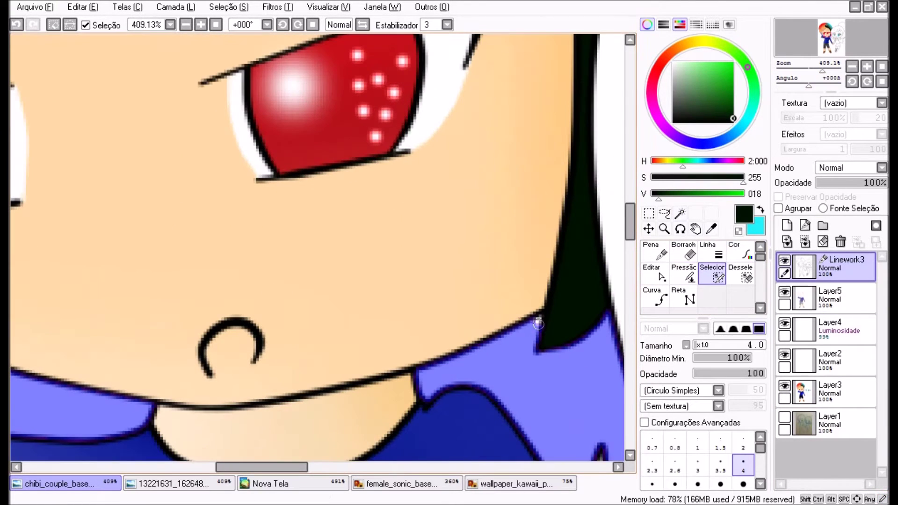
scroll(538, 323, down, 3)
scroll(537, 324, left, 6)
scroll(537, 323, up, 3)
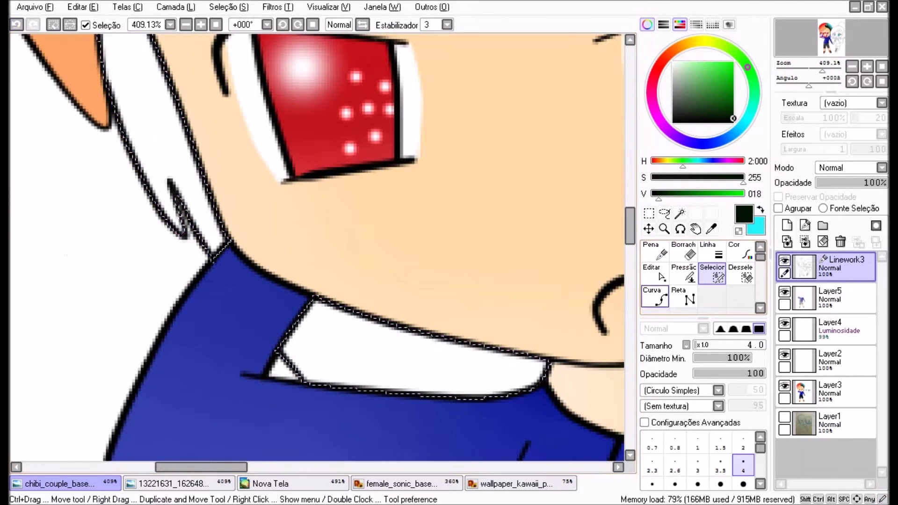
- Sample a bright orange from a reference picture and fill the selected back hair with the pen on Layer3
click(173, 483)
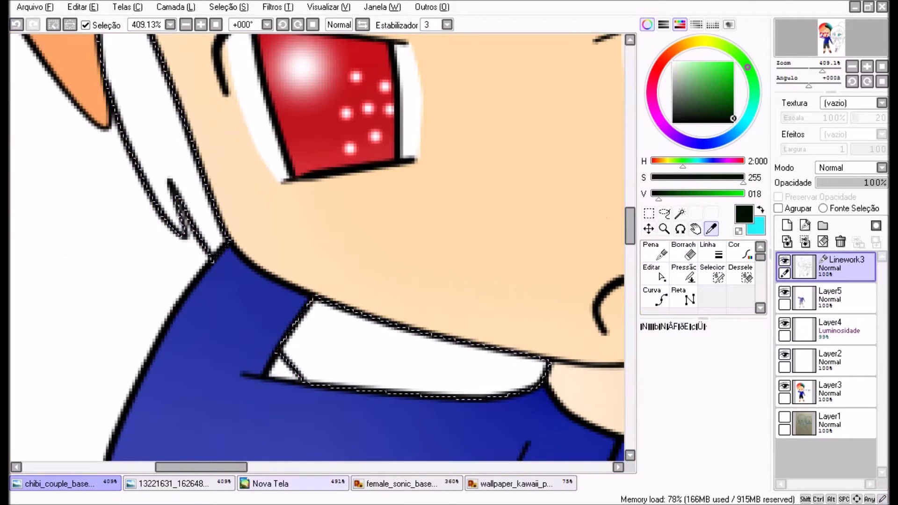
click(54, 483)
key(n)
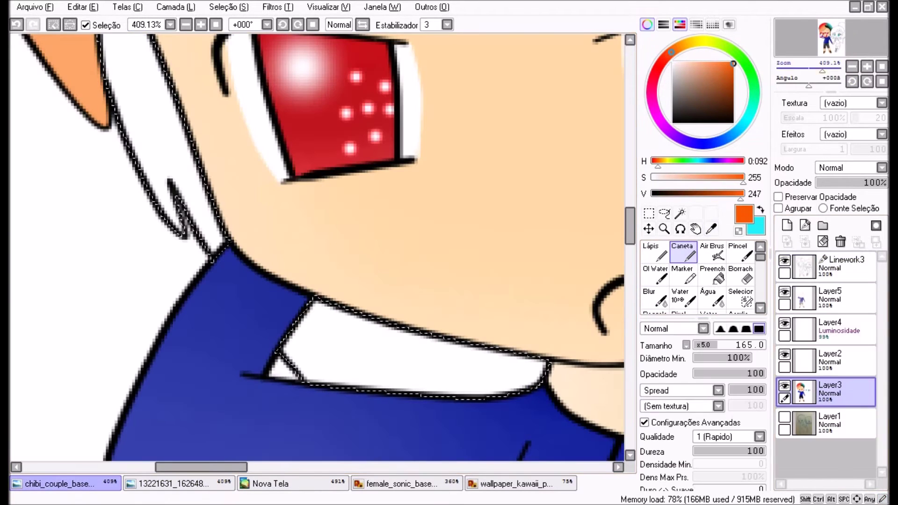
scroll(203, 237, down, 5)
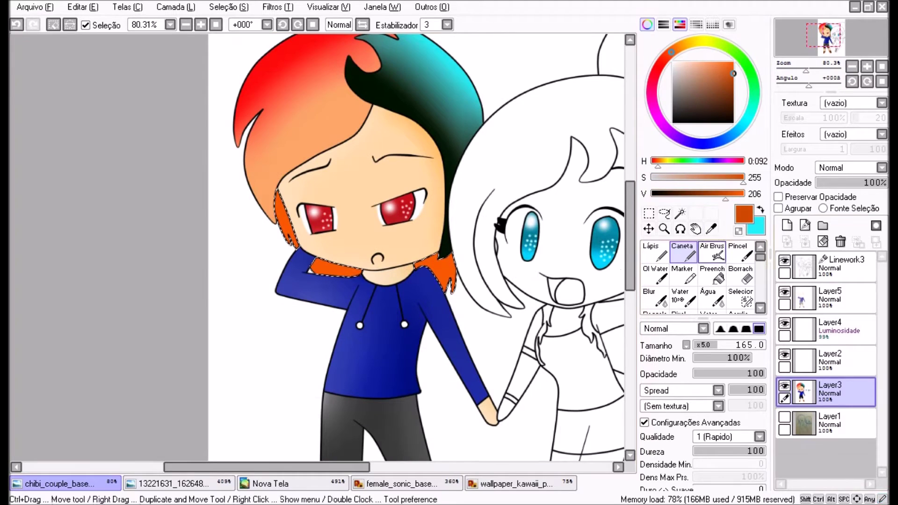
- Airbrush lighter and darker orange shading over the selected back hair on Layer5, using brush sizes 230 and 90
key(v)
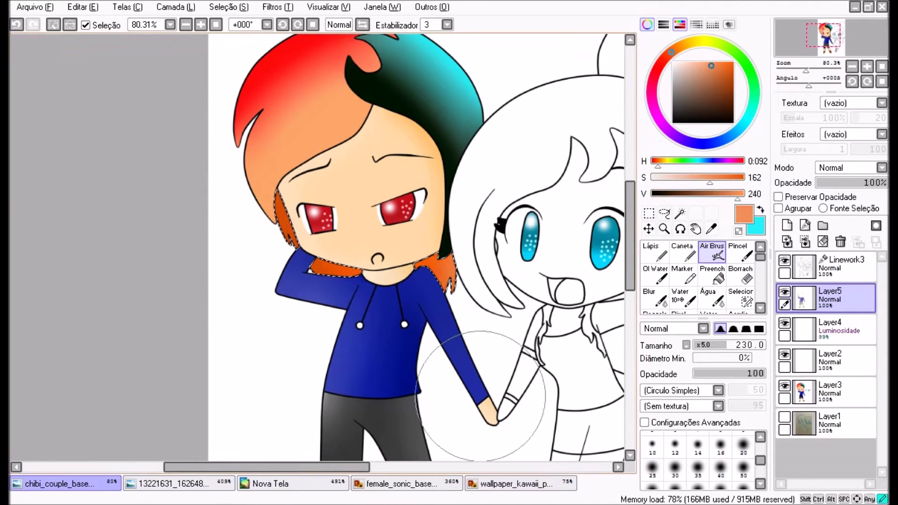
key(alt)
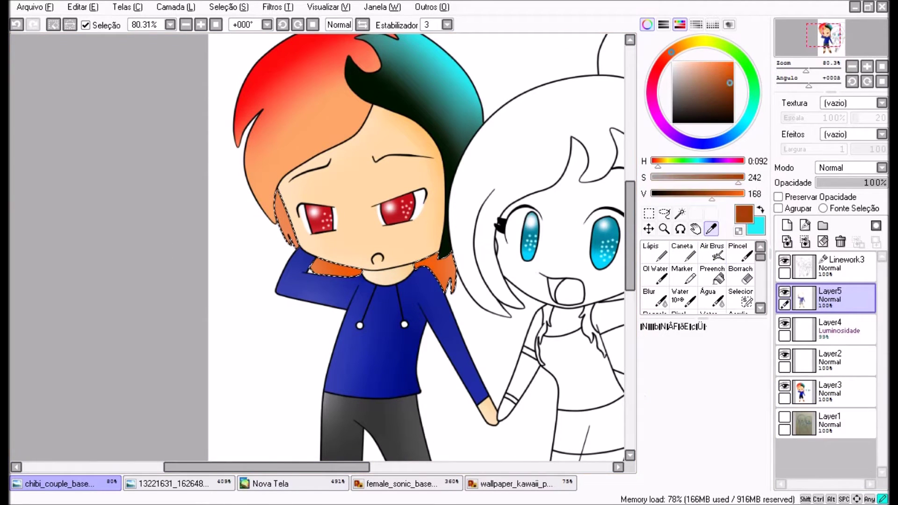
alt+click(405, 241)
scroll(531, 351, up, 4)
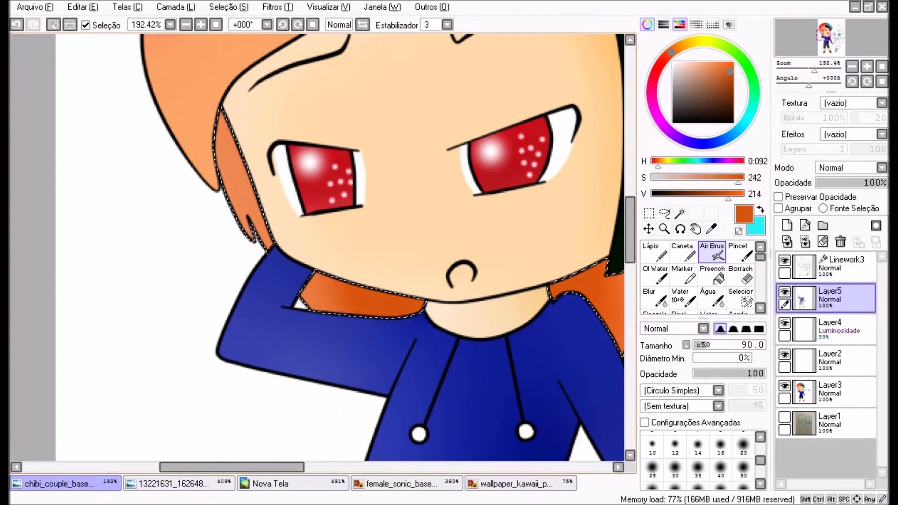
- Blend the back hair shading with the Blur brush at size 100 and clear the selection
click(654, 297)
scroll(318, 252, down, 2)
click(229, 6)
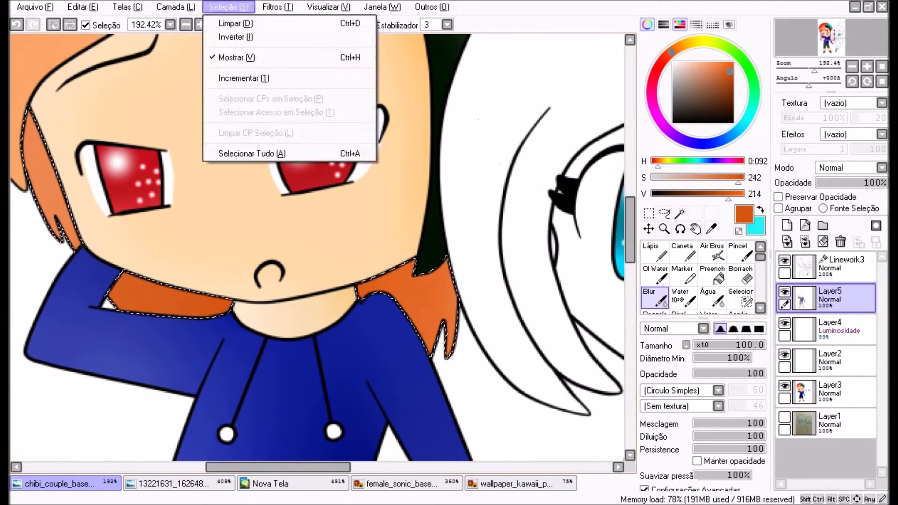
click(229, 15)
- Select the two round ends of the hoodie strings on Linework3 and airbrush them black on Layer3
scroll(318, 252, down, 2)
scroll(318, 248, up, 3)
scroll(318, 248, down, 4)
scroll(318, 247, up, 3)
click(680, 213)
click(842, 266)
click(329, 265)
scroll(329, 266, down, 2)
scroll(330, 265, up, 4)
click(711, 252)
click(842, 391)
click(672, 123)
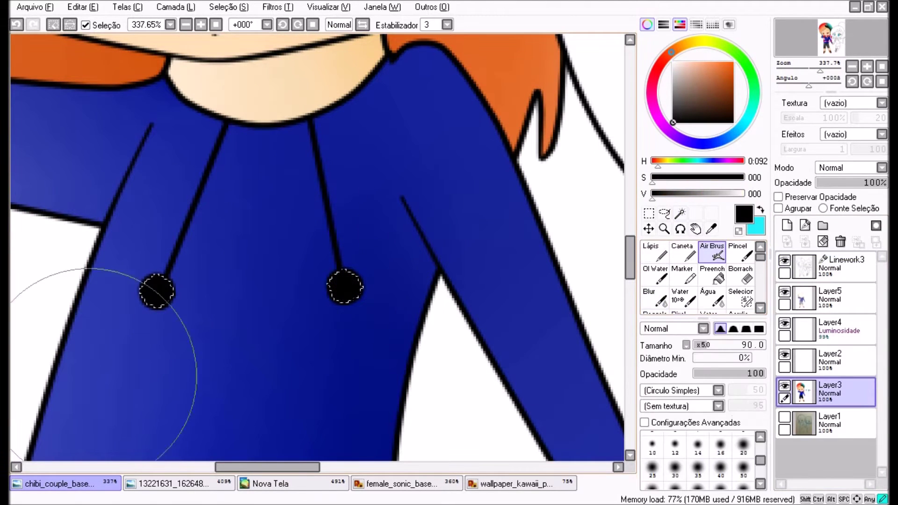
- Airbrush a small white highlight at size 5 on each hoodie string end and clear the selection
click(672, 63)
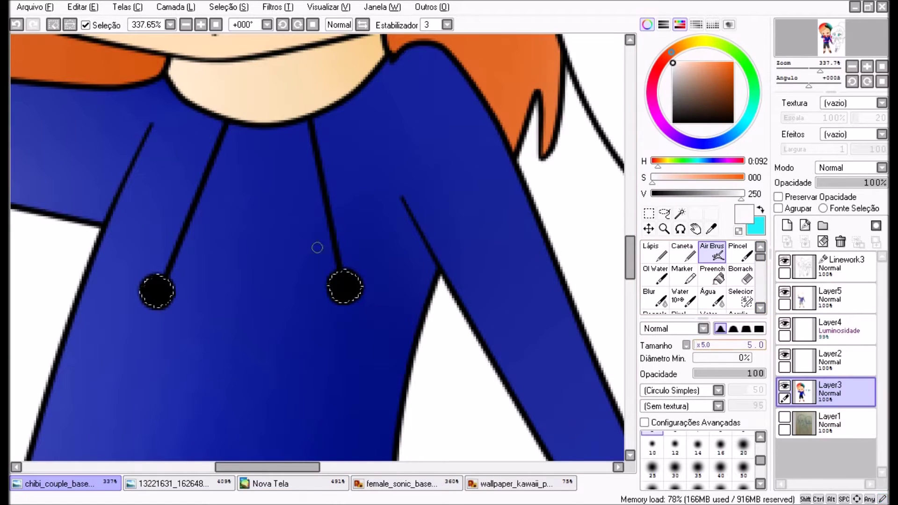
scroll(317, 248, up, 5)
scroll(260, 439, down, 5)
scroll(320, 335, up, 5)
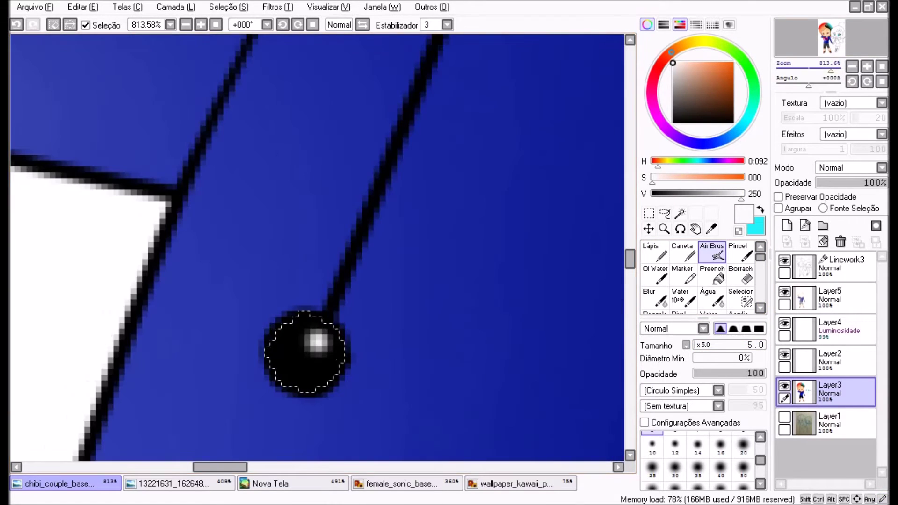
scroll(326, 243, down, 8)
click(229, 7)
click(243, 20)
scroll(313, 249, down, 6)
scroll(313, 249, up, 1)
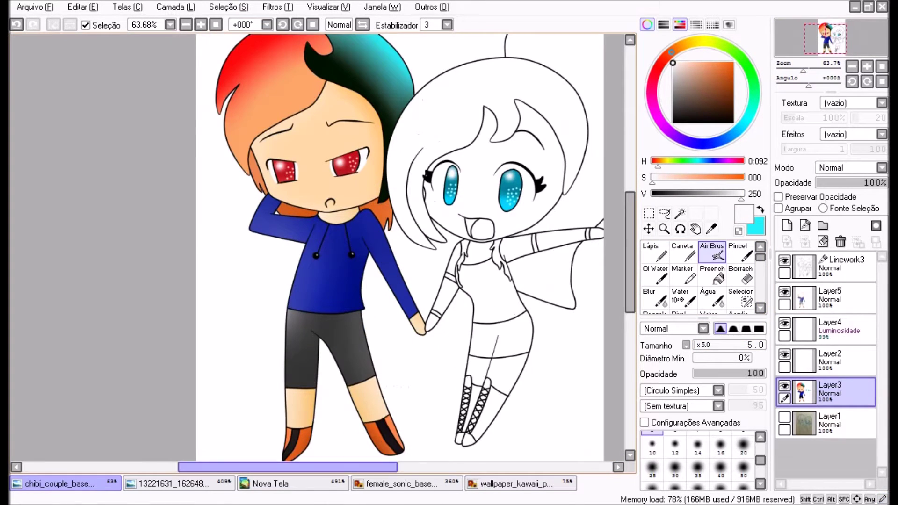
- Select the boy's face on Linework3 and limit the selection to the area below the eyes
scroll(332, 133, up, 5)
scroll(318, 248, right, 10)
scroll(318, 247, left, 5)
click(680, 212)
click(837, 266)
scroll(318, 248, down, 3)
scroll(318, 247, down, 5)
scroll(318, 248, left, 5)
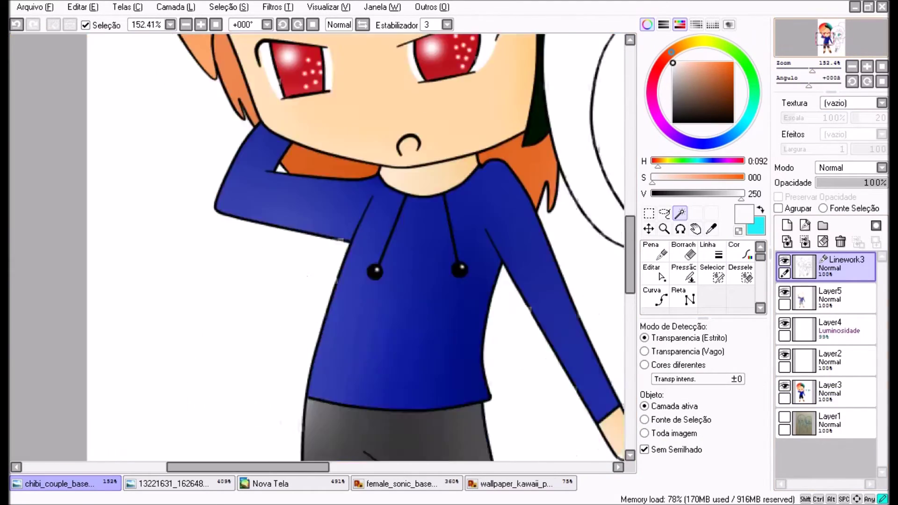
scroll(318, 248, up, 5)
click(374, 140)
click(655, 297)
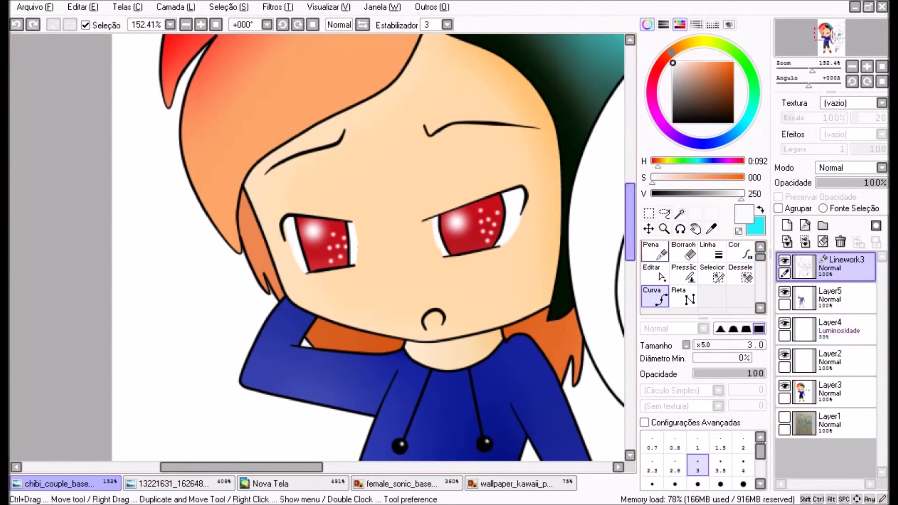
click(740, 276)
mouse_move(585, 74)
mouse_down()
mouse_move(552, 120)
mouse_move(141, 201)
mouse_move(44, 54)
mouse_move(327, 178)
mouse_move(538, 187)
mouse_up()
- Extend the lower-face selection up to the eyes with the size 62 selection pen and trim it with the size 175 deselection pen
click(711, 276)
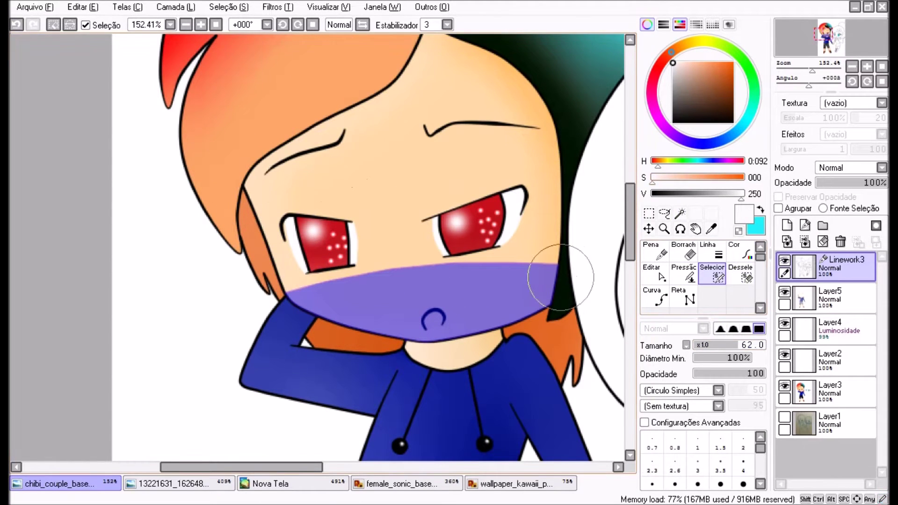
drag(556, 254, 278, 254)
click(740, 275)
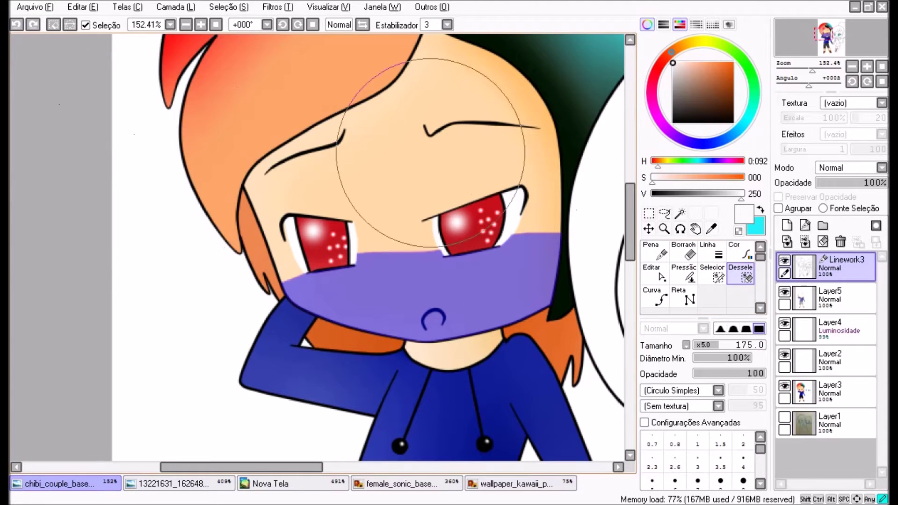
- Add a new layer above Layer5 and airbrush magenta blush across the selected cheeks at size 115
key(ctrl+shift+n)
key(v)
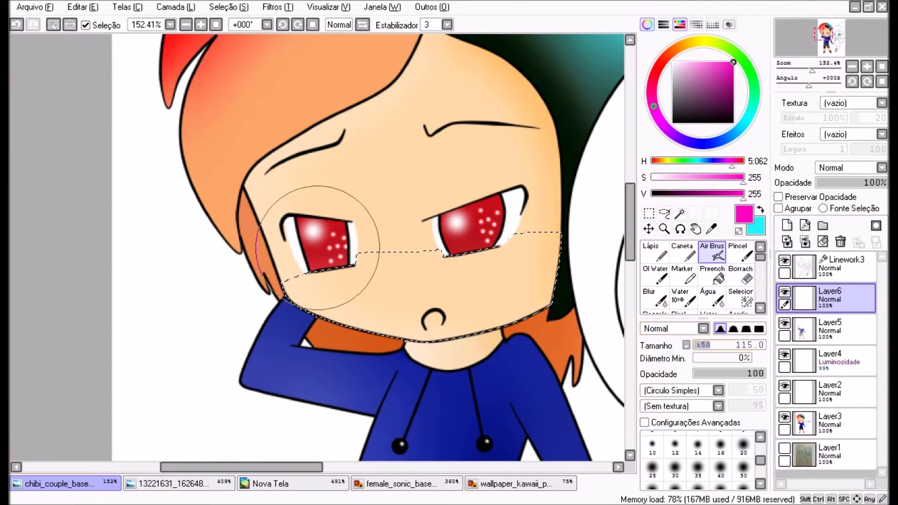
key(r)
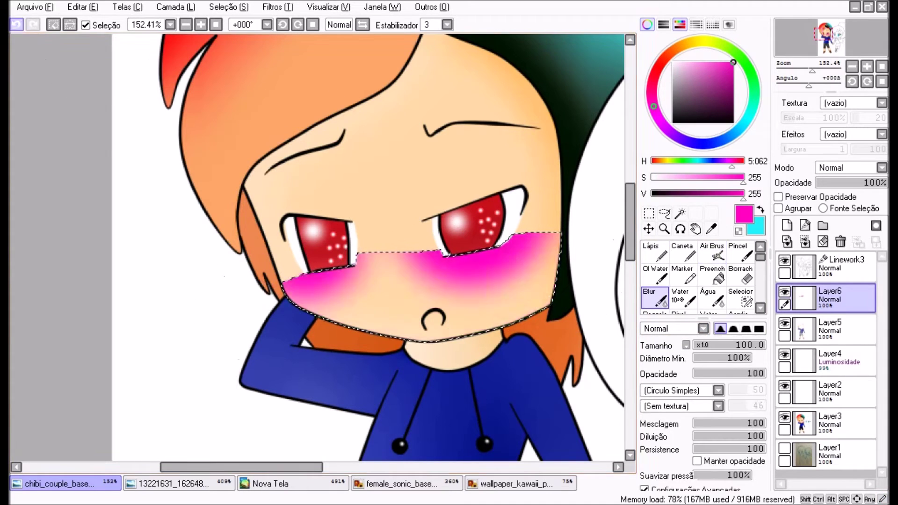
- Undo the blush, airbrush it again at size 45 just under the eyes and blend it with the Blur brush at size 22
key(ctrl+z)
key(v)
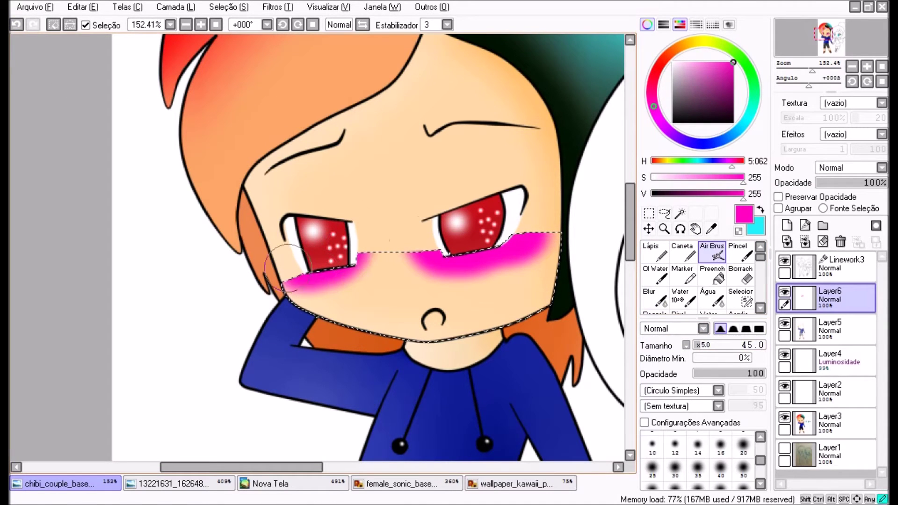
click(657, 299)
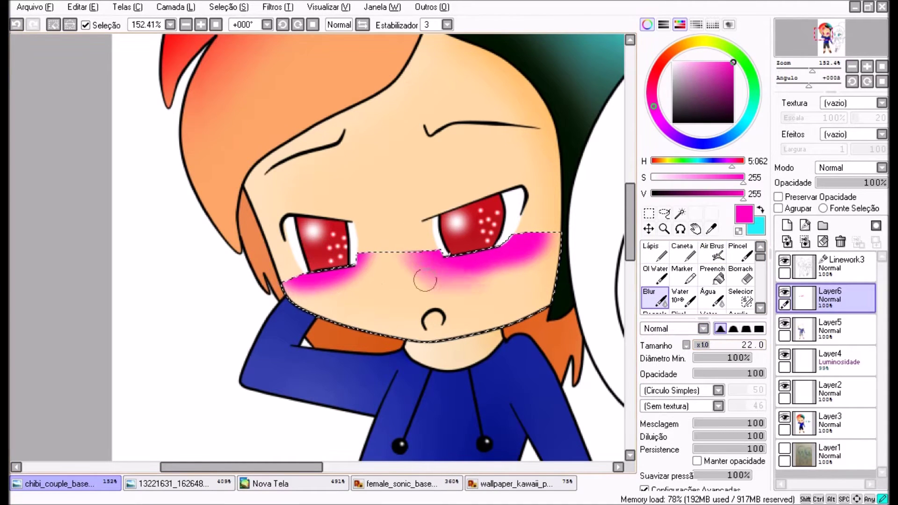
mouse_move(507, 292)
mouse_down()
mouse_move(545, 250)
mouse_move(617, 238)
mouse_up()
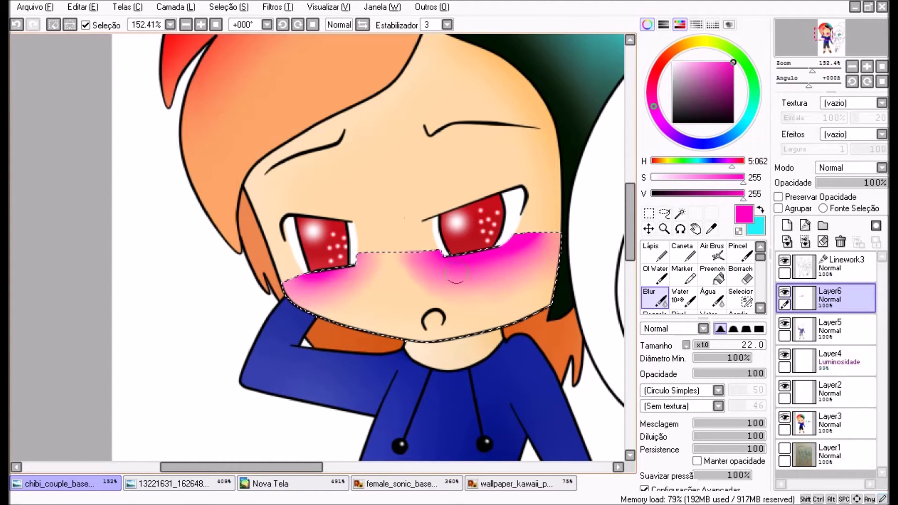
- Lower the blush layer's opacity to 45% in Normal mode and clear the selection
click(849, 167)
click(832, 220)
scroll(848, 167, up, 3)
drag(884, 182, 848, 183)
scroll(318, 252, down, 5)
scroll(318, 253, up, 5)
click(229, 7)
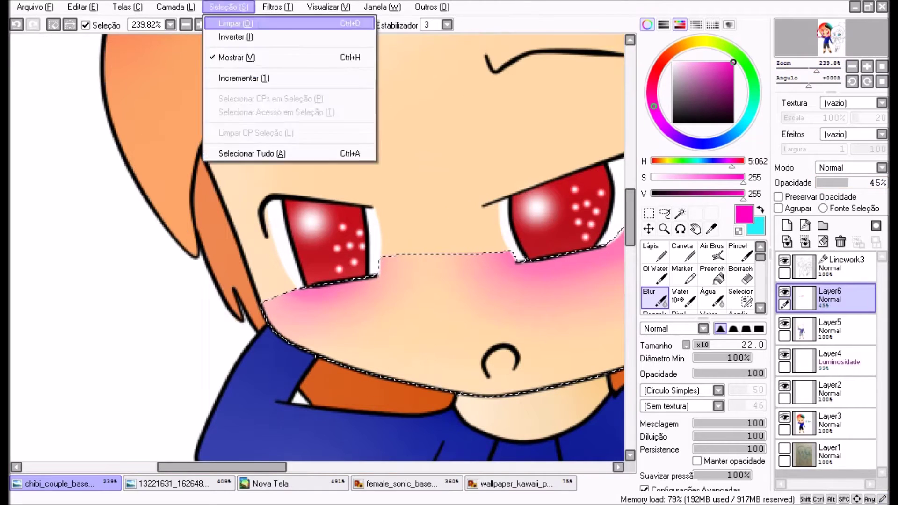
click(226, 22)
- Soften the blush's upper edge around the boy's eyes with the Blur brush at size 22
scroll(430, 226, up, 2)
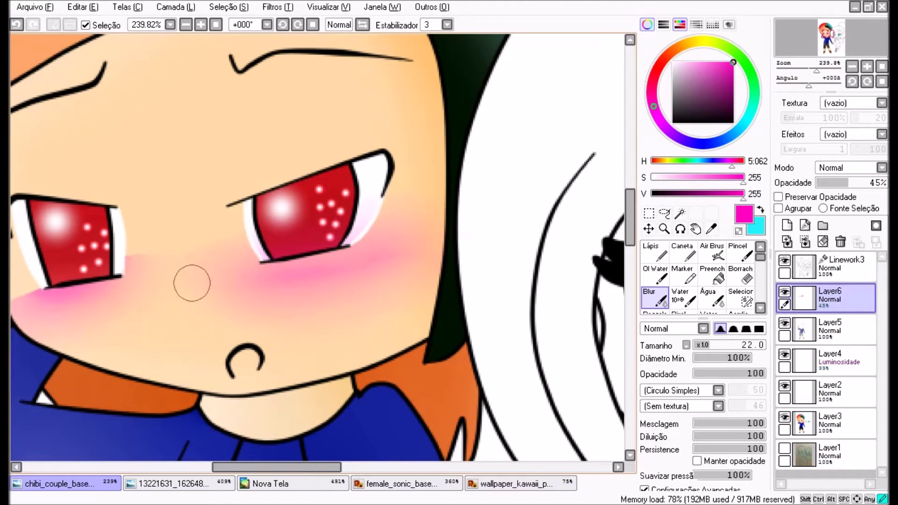
scroll(200, 268, left, 4)
scroll(445, 176, right, 5)
scroll(445, 176, down, 5)
scroll(445, 176, up, 5)
- Try to shade the outer whites of the boy's eyes light grey on Layer5 within a Linework3 selection
click(680, 213)
click(841, 266)
click(311, 187)
click(655, 297)
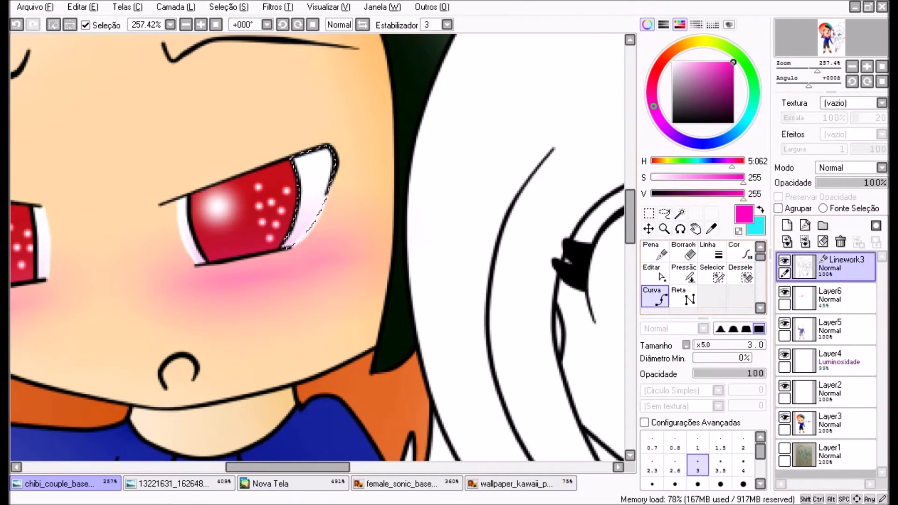
scroll(317, 248, left, 5)
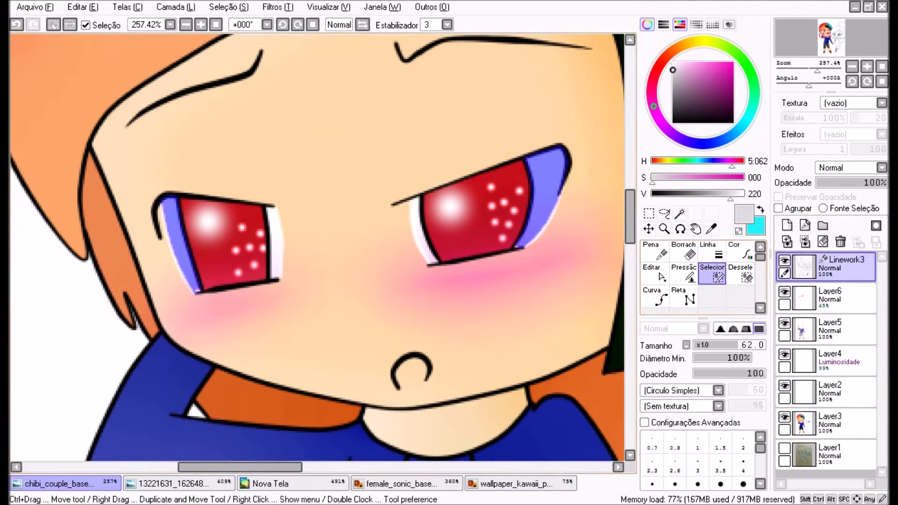
key(ctrl+z)
click(837, 328)
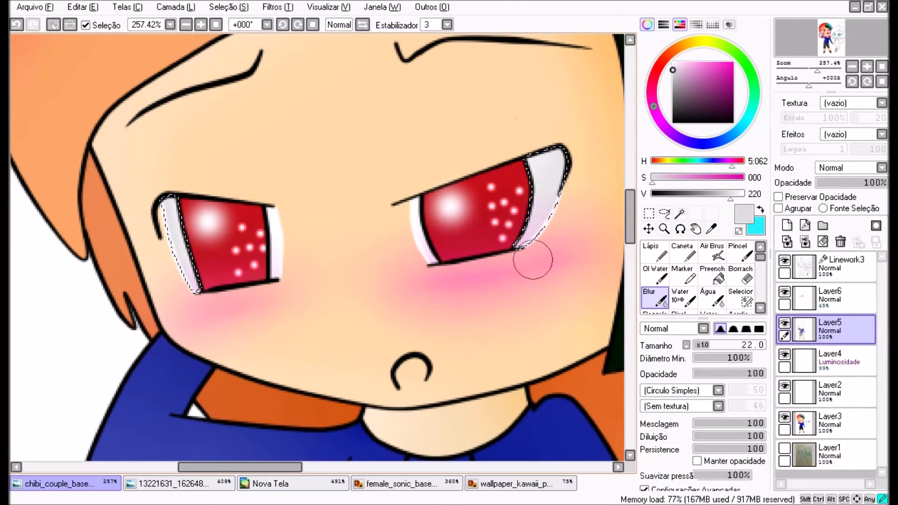
scroll(463, 56, down, 5)
scroll(463, 56, up, 4)
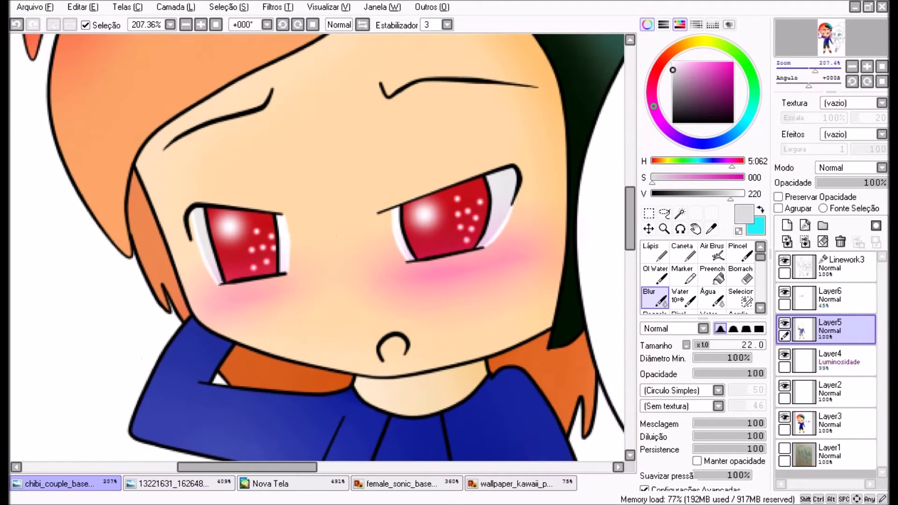
- Undo the grey eye-white shading and clear the remaining eye selection
key(ctrl+z)
click(836, 267)
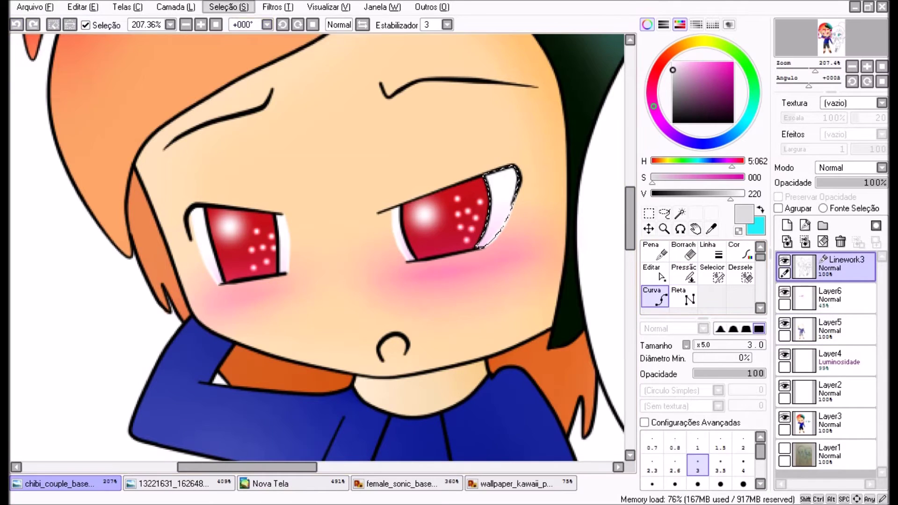
scroll(327, 234, down, 4)
scroll(327, 234, up, 5)
click(654, 273)
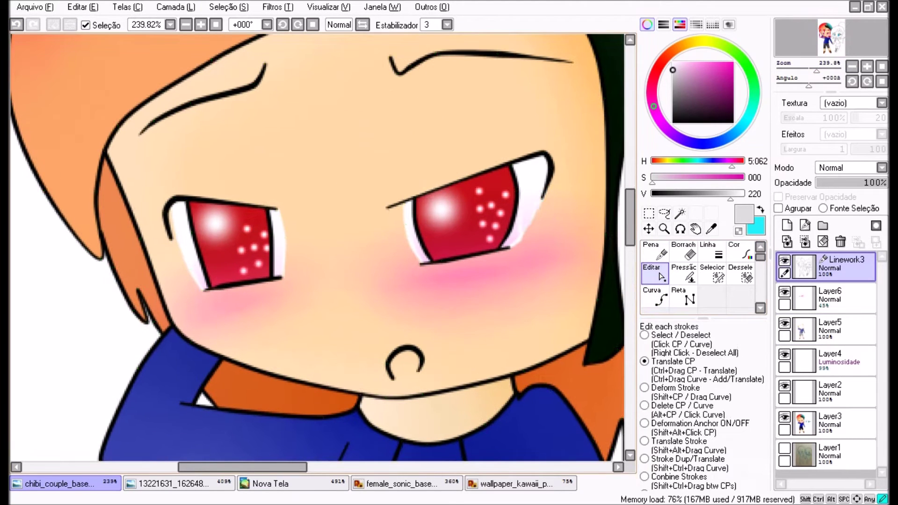
click(683, 274)
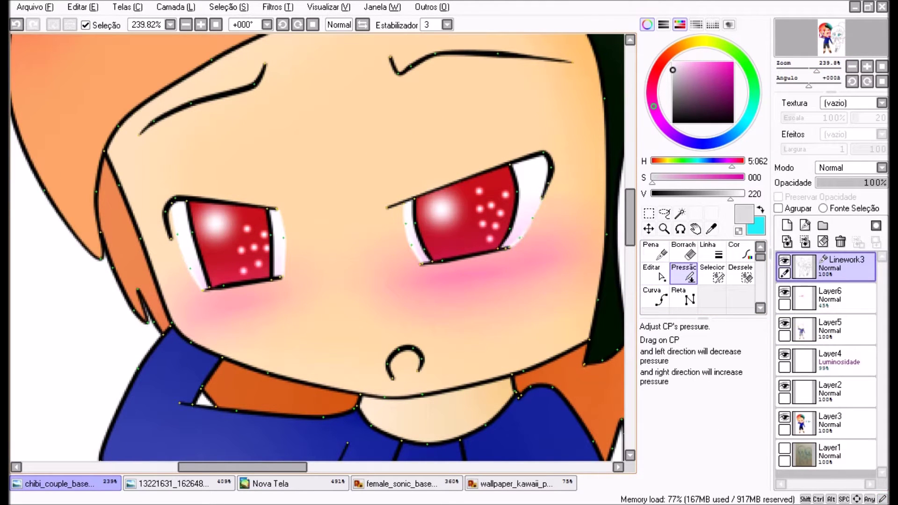
key(c)
- Select the girl's face with the Magic Wand on Linework3
scroll(317, 253, down, 6)
scroll(317, 253, up, 1)
scroll(411, 262, up, 2)
key(w)
scroll(411, 262, up, 2)
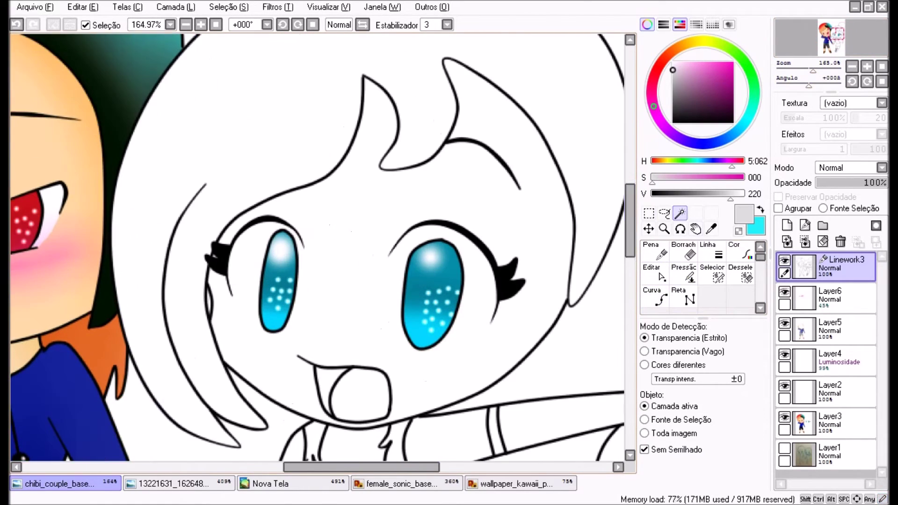
click(327, 94)
- Correct the face selection between the girl's mouth and chin with the size 4 selection and deselection pens
key(s)
scroll(406, 293, up, 4)
drag(575, 292, 406, 294)
key(d)
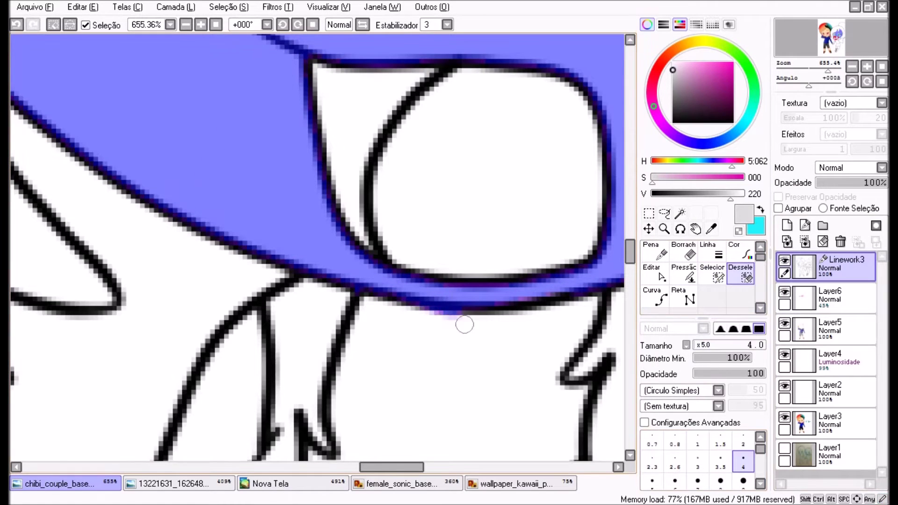
- Fill the gaps in the girl's face selection beside her eyelashes and hair with the wand and selection pen
key(w)
scroll(443, 322, down, 6)
scroll(327, 234, up, 4)
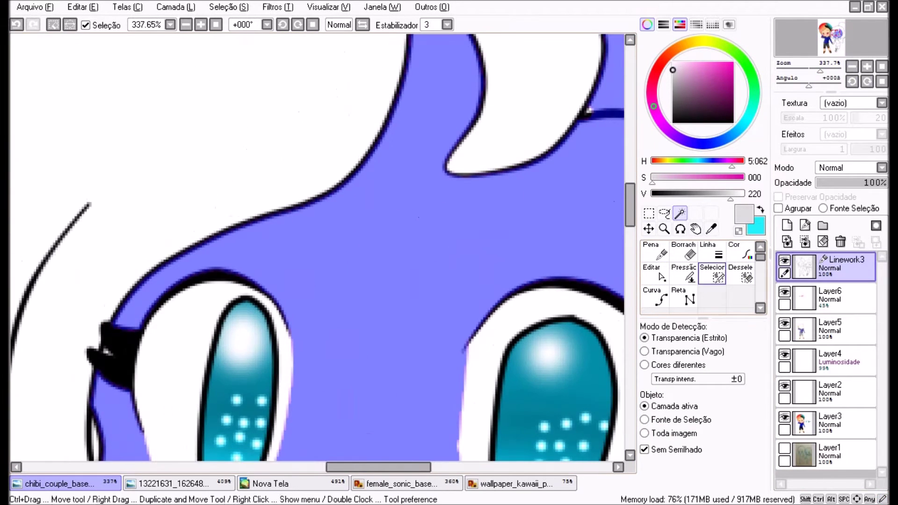
key(s)
mouse_move(109, 354)
mouse_down()
mouse_move(353, 355)
mouse_move(313, 104)
mouse_move(46, 92)
mouse_up()
key(c)
- Sample the peach skin tone from the female_sonic_base picture and fill the girl's selected face with the size 165 pen on Layer3
click(395, 484)
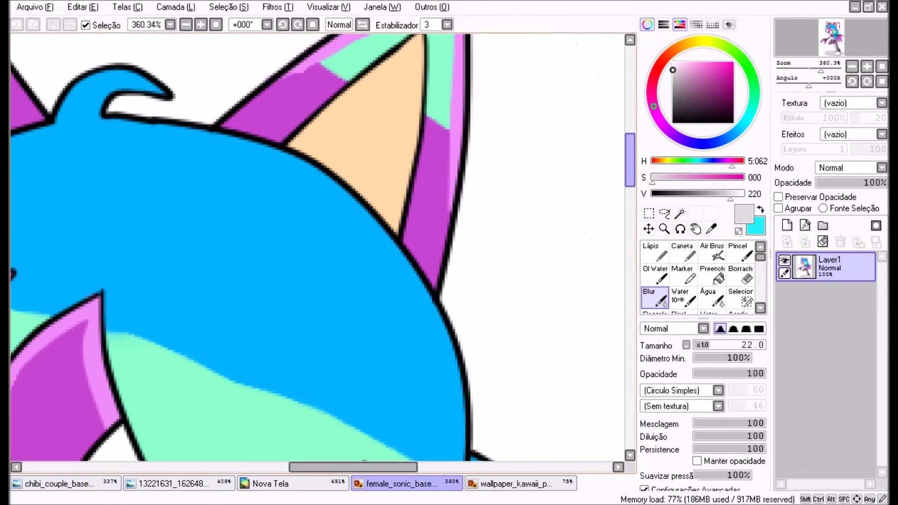
alt+click(381, 121)
click(59, 483)
click(829, 423)
scroll(318, 248, down, 5)
mouse_move(458, 89)
mouse_down()
mouse_move(515, 104)
mouse_move(251, 264)
mouse_up()
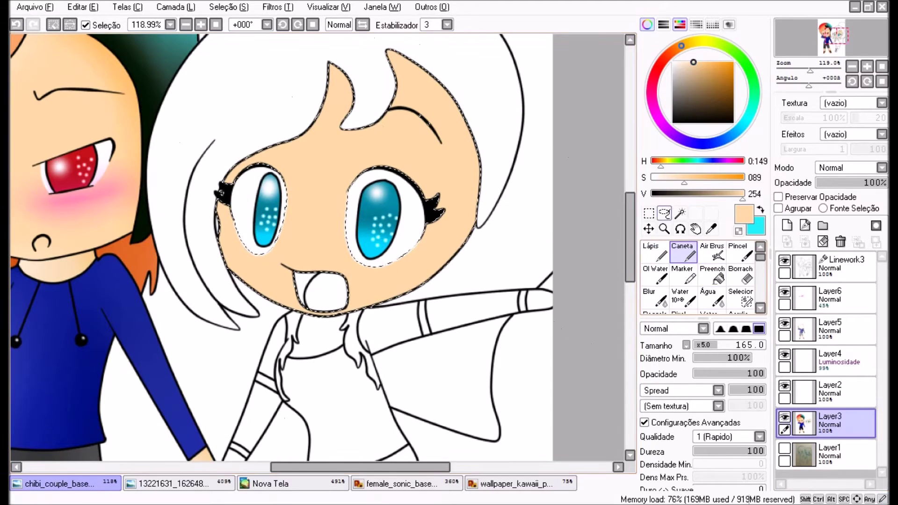
- Airbrush darker orange shading around the girl's face at size 110 on Layer5 and pick a pale peach for highlights
click(712, 252)
click(837, 329)
mouse_move(439, 71)
mouse_down()
mouse_move(470, 190)
mouse_move(321, 40)
mouse_move(380, 80)
mouse_move(233, 187)
mouse_move(290, 131)
mouse_move(429, 124)
mouse_up()
click(685, 62)
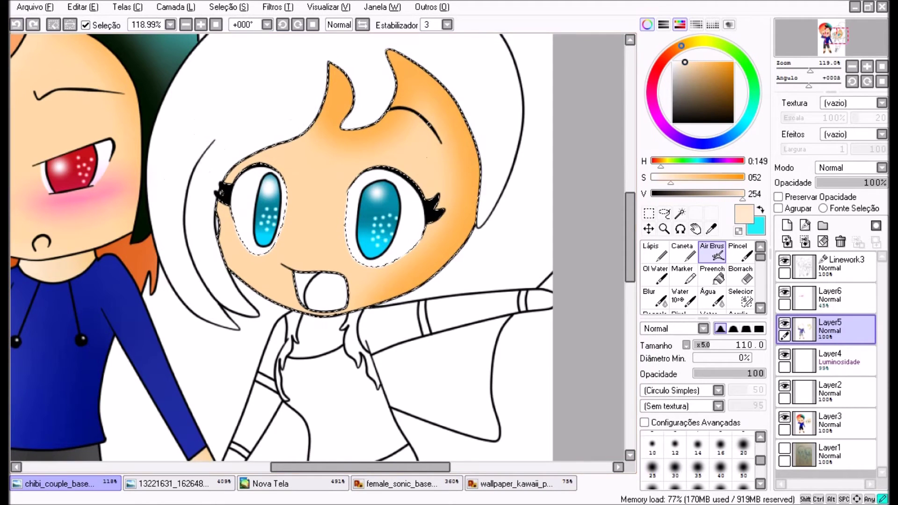
- Blend the girl's face shading with the Blur brush at size 66 and clear the selection
key(b)
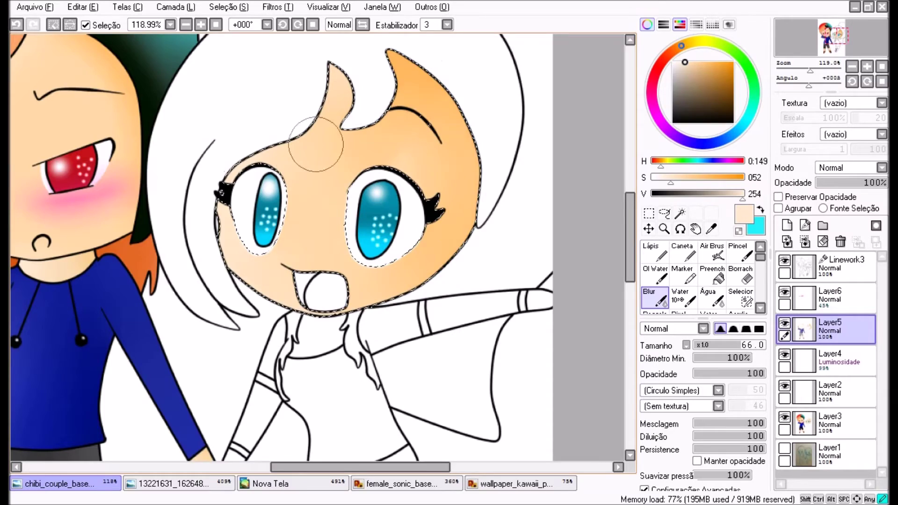
scroll(316, 144, down, 3)
scroll(421, 136, up, 2)
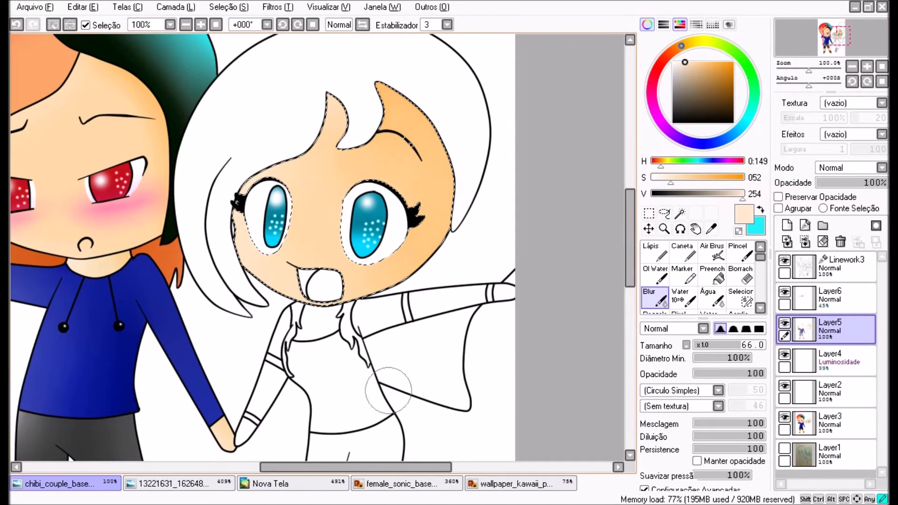
scroll(327, 210, up, 3)
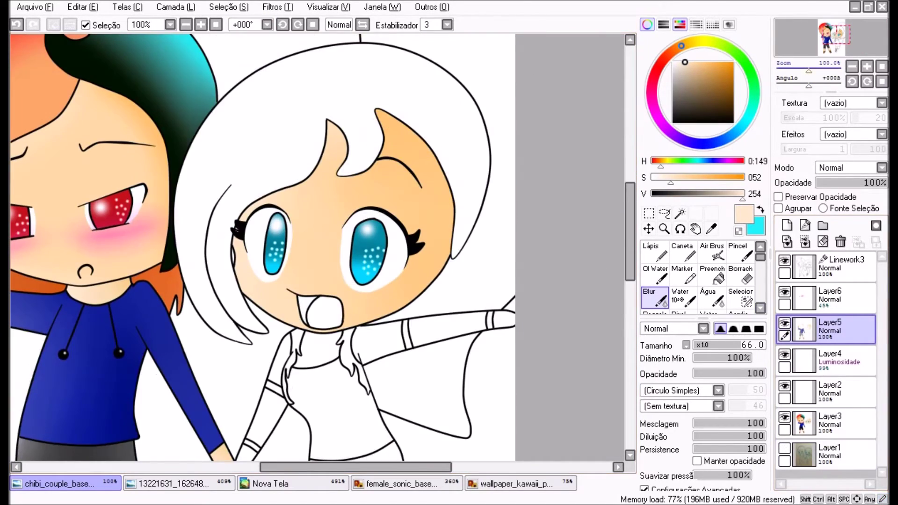
- Touch up the white gaps in the girl's outer eyelashes in black with the size 4 Pixel pen
scroll(317, 253, up, 5)
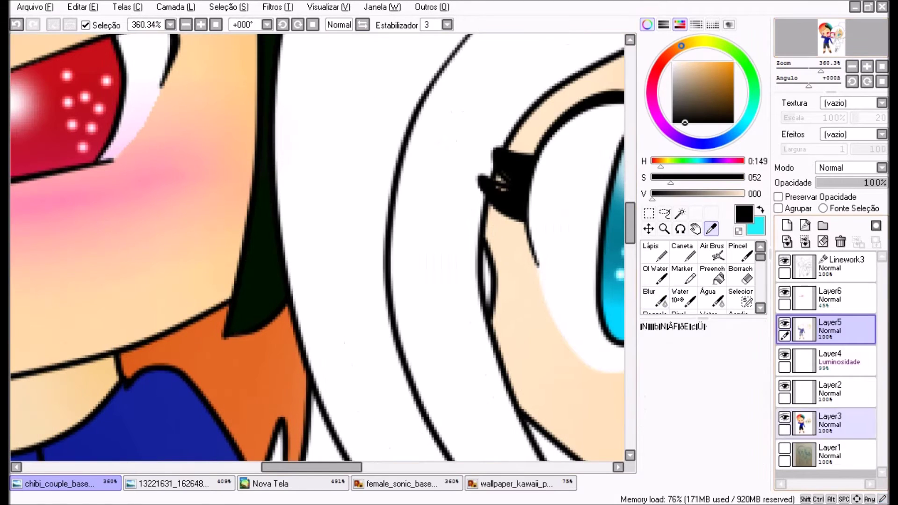
key(n)
click(836, 329)
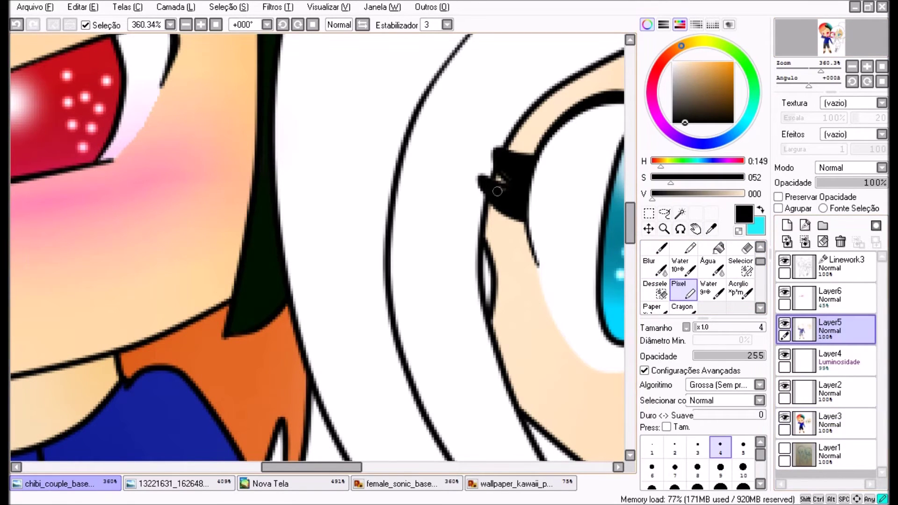
drag(312, 467, 475, 467)
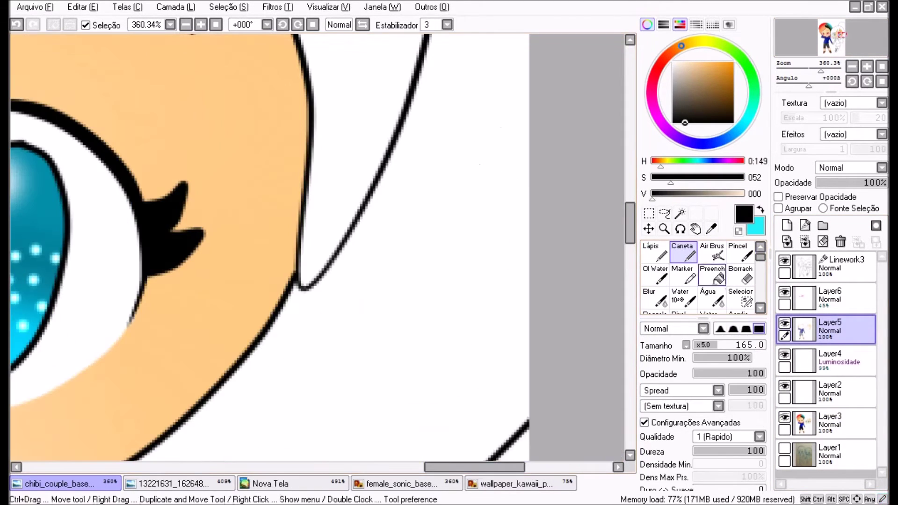
- Select the girl's bangs and side hair with the magic wand on Linework3
click(680, 213)
click(837, 266)
scroll(316, 253, down, 4)
scroll(317, 253, up, 2)
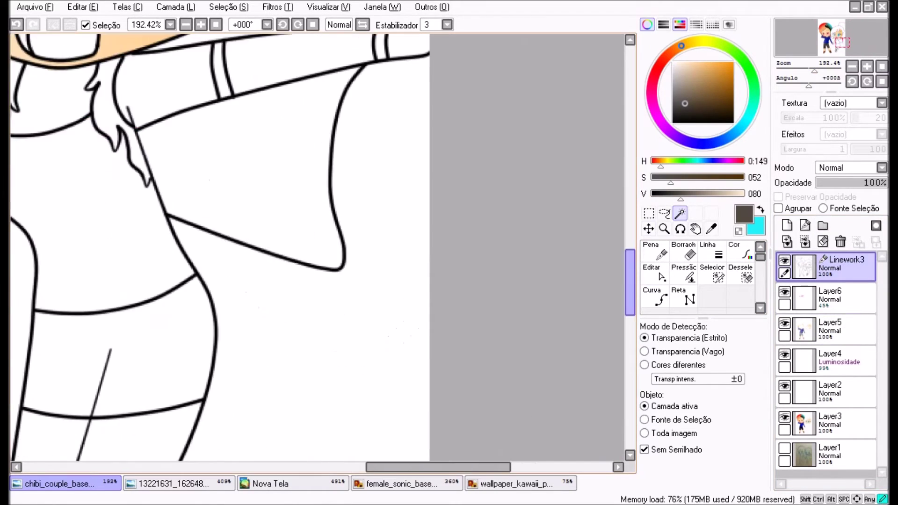
scroll(317, 248, up, 6)
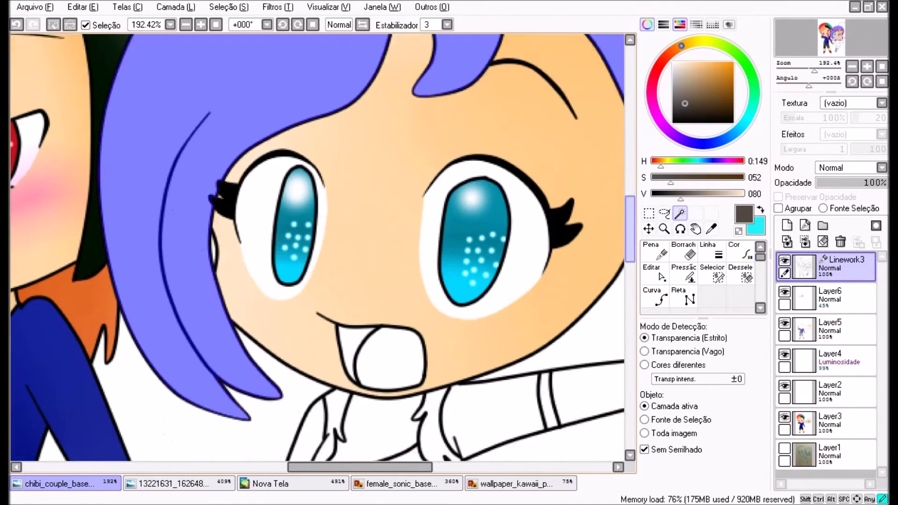
scroll(316, 248, down, 4)
- Sample the hair's blue and mint green from the female_sonic_base picture and fill the girl's selected hair blue with the size 165 pen on Layer3
click(395, 483)
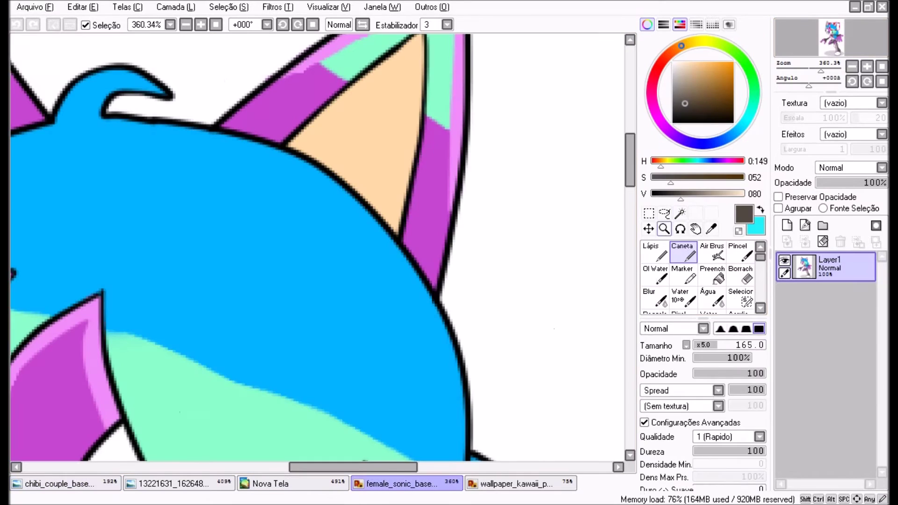
alt+click(327, 280)
alt+click(187, 398)
click(53, 483)
click(827, 423)
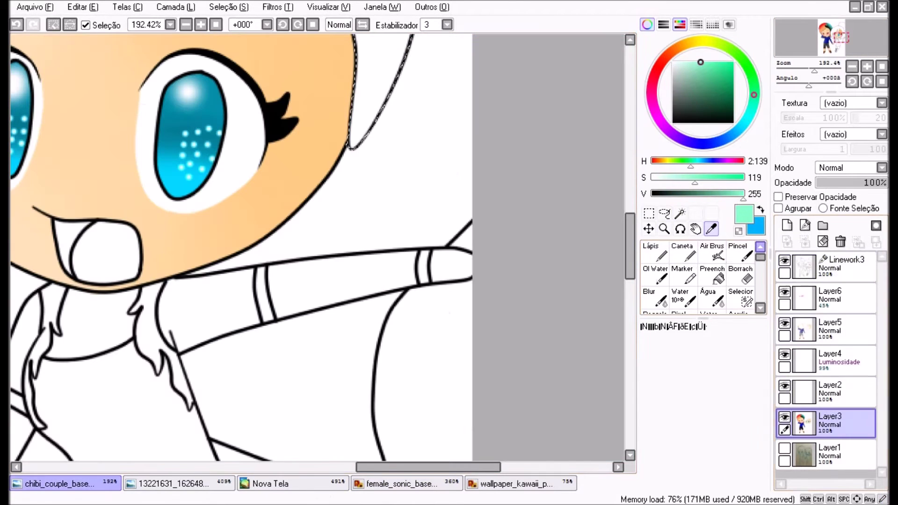
click(682, 253)
key(x)
scroll(234, 233, down, 3)
drag(187, 122, 328, 140)
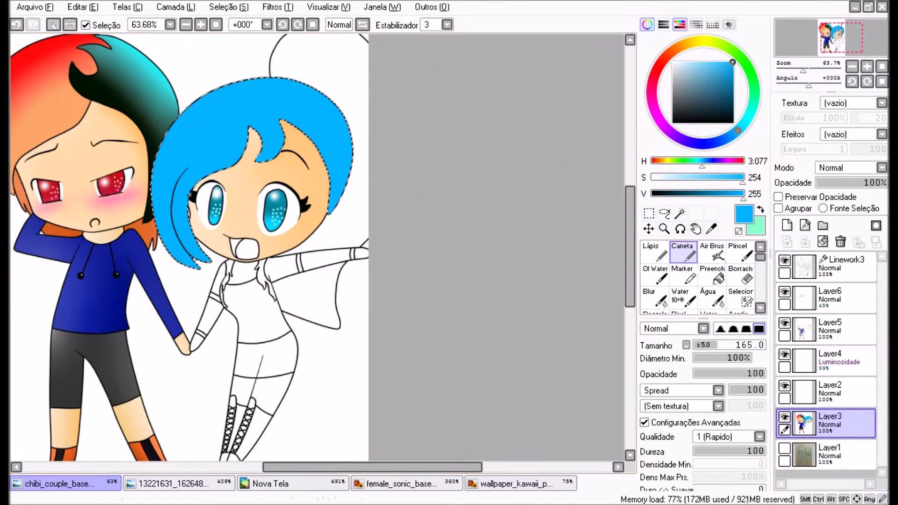
- Try a mint green gradient over the lower part of the girl's hair with the size 215 airbrush on Layer3
key(x)
scroll(194, 247, up, 1)
key(a)
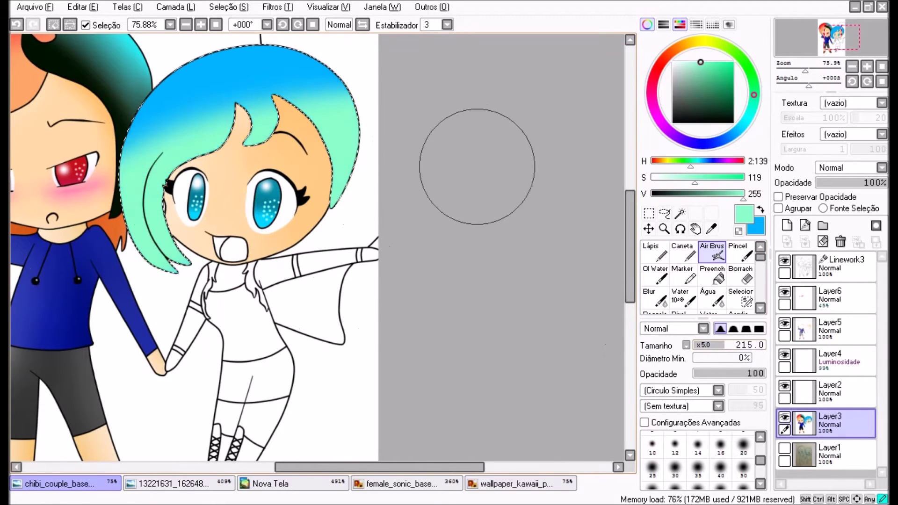
- Undo the mint gradient and airbrush darker blue shading over the girl's hair at size 215 on Layer5
click(830, 328)
key(x)
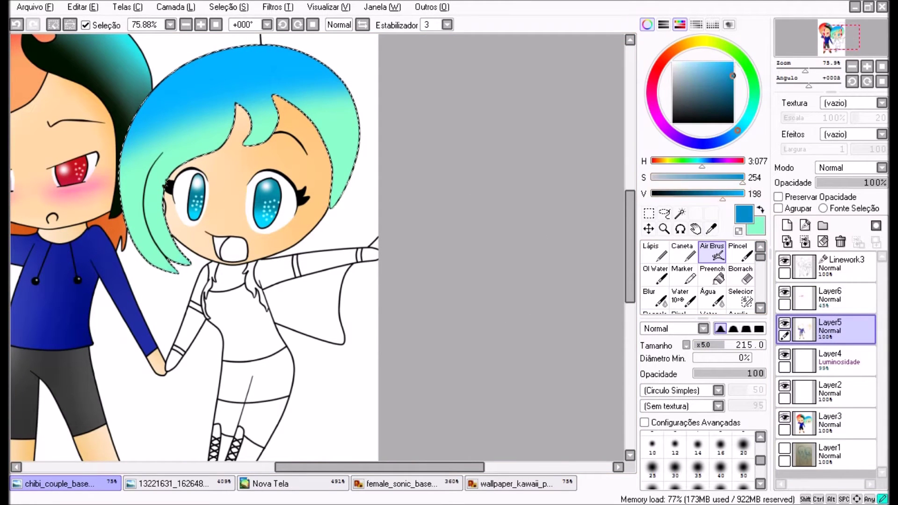
click(16, 24)
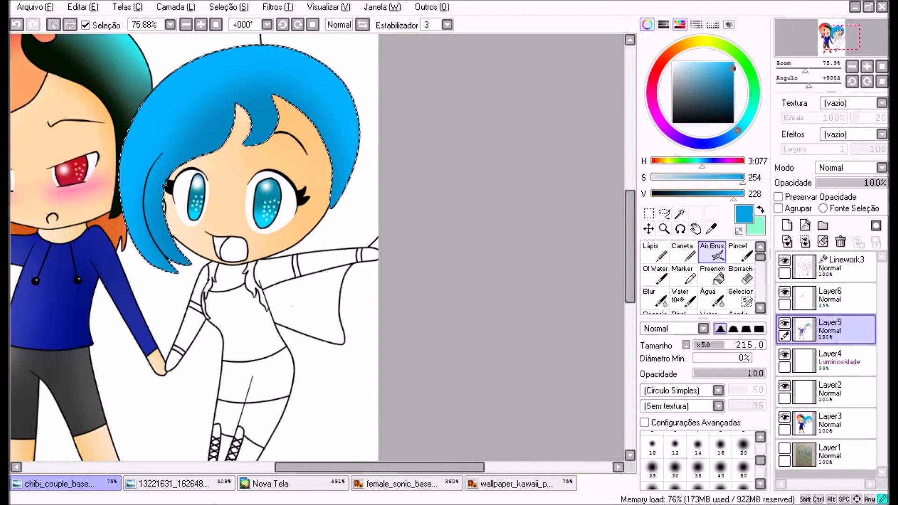
- Blend the blue hair shading with the Blur brush at size 66 and airbrush a mint green gradient over the lower hair at size 215
click(654, 297)
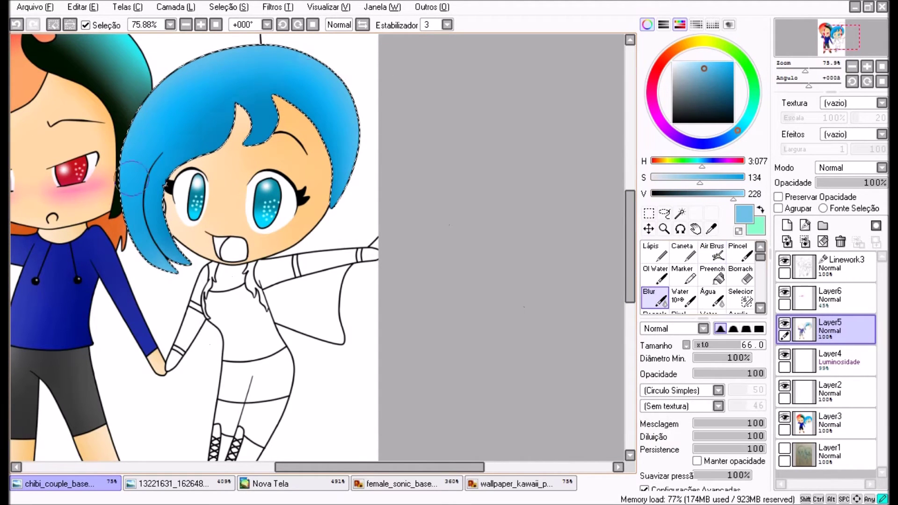
key(v)
key(x)
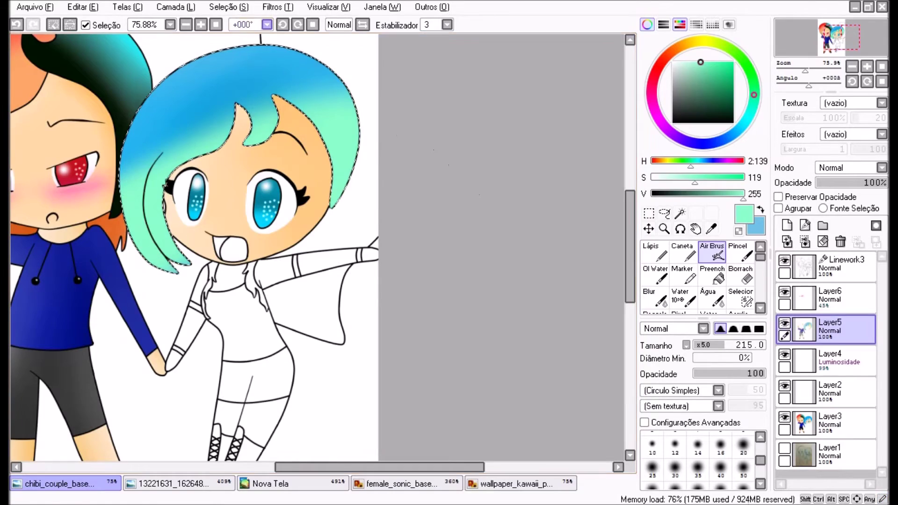
- Clear the hair selection and select the girl's ponytail on Linework3 with the wand, filling the missed corners beside the arm with the selection pen
scroll(196, 234, up, 5)
key(w)
scroll(197, 233, down, 4)
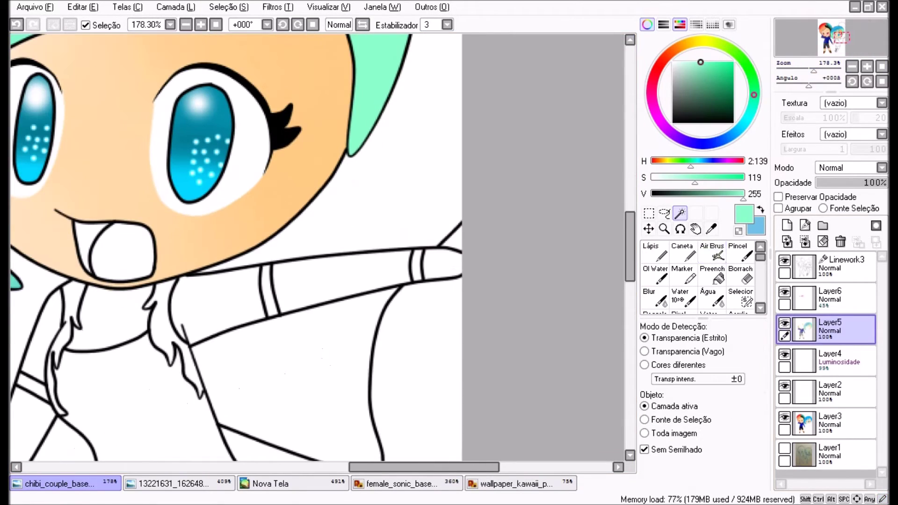
click(841, 266)
click(376, 66)
key(q)
scroll(196, 234, down, 3)
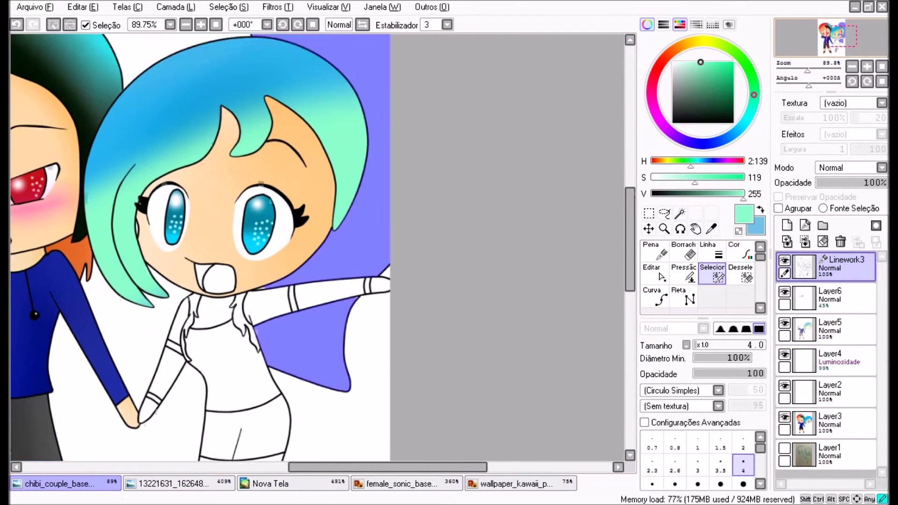
scroll(317, 243, up, 4)
scroll(496, 186, up, 3)
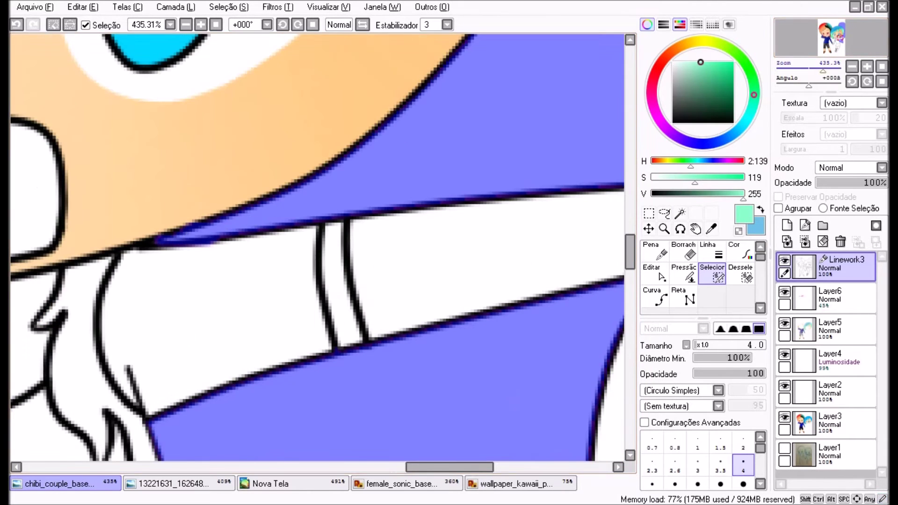
scroll(496, 185, up, 2)
drag(497, 186, 517, 301)
- Fill the selected ponytail with bright blue using the size 165 pen on Layer3
key(c)
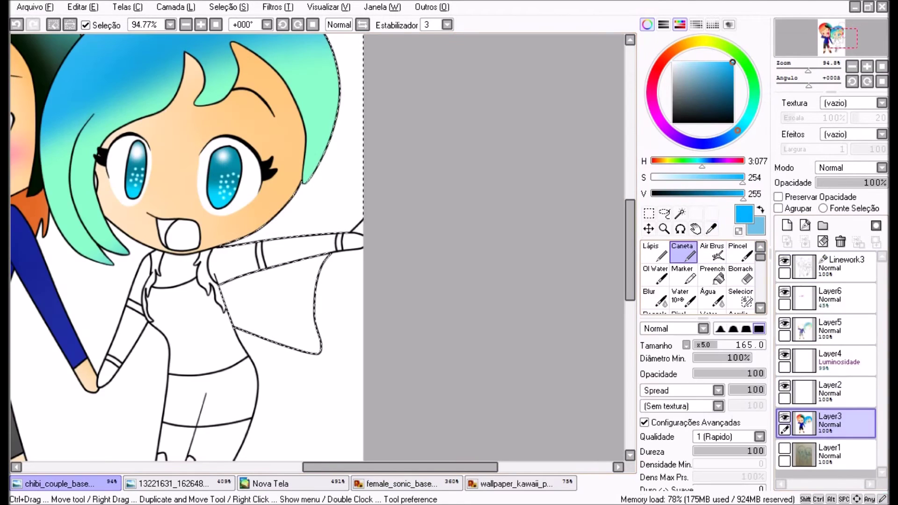
scroll(281, 234, down, 1)
mouse_move(290, 107)
mouse_down()
mouse_move(321, 80)
mouse_move(380, 90)
mouse_up()
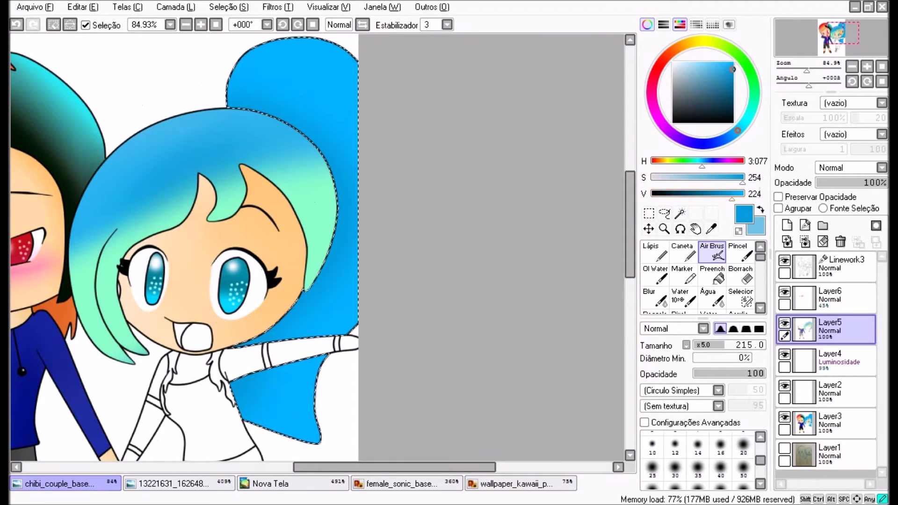
- Blend the ponytail's dark and light blue shading on Layer5 with the Blur brush at size 66 and clear the selection
key(b)
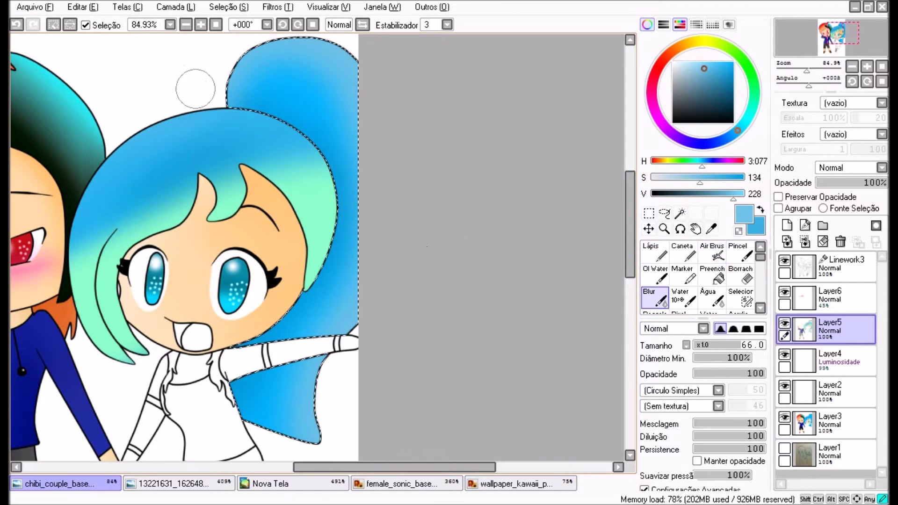
click(228, 7)
click(220, 24)
drag(233, 280, 350, 164)
- Select both fur strips below the girl's chin with the wand on Linework3 and fill the missed tips with the size 4 selection pen
click(680, 213)
click(826, 266)
scroll(327, 233, up, 5)
click(400, 201)
click(224, 196)
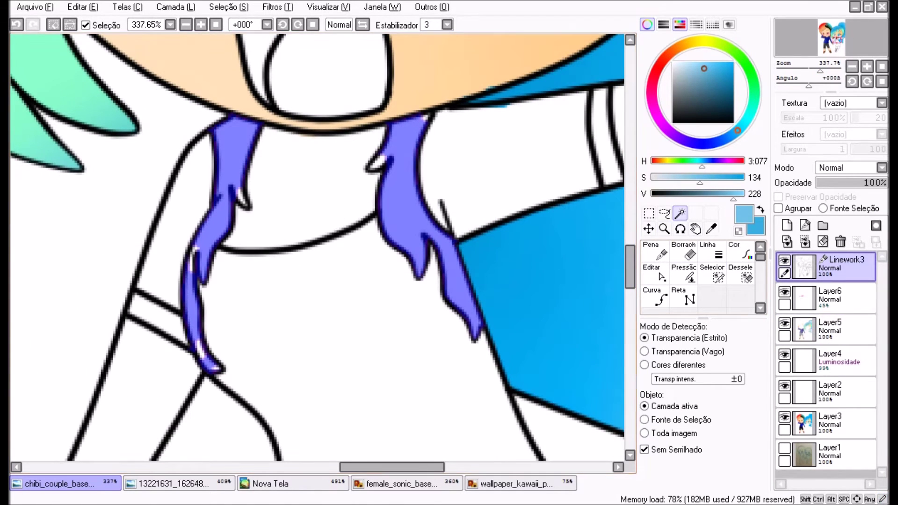
key(s)
scroll(218, 187, up, 2)
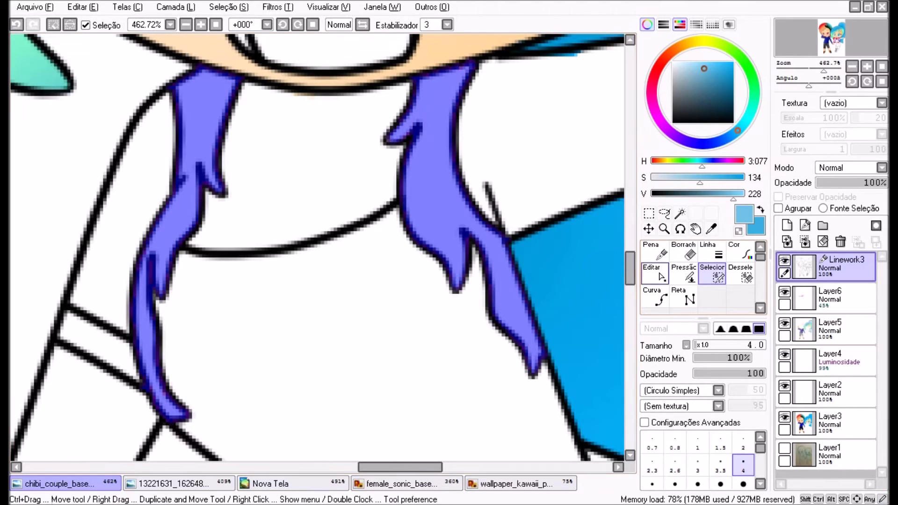
- Sample dark grey and pale pink from the female_sonic_base picture and fill the selected fur strips with grey on Layer3
click(395, 483)
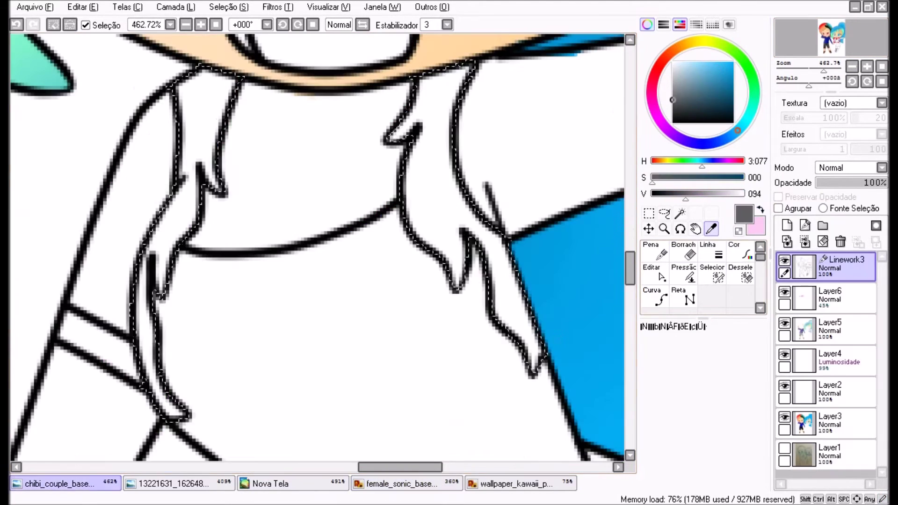
click(54, 483)
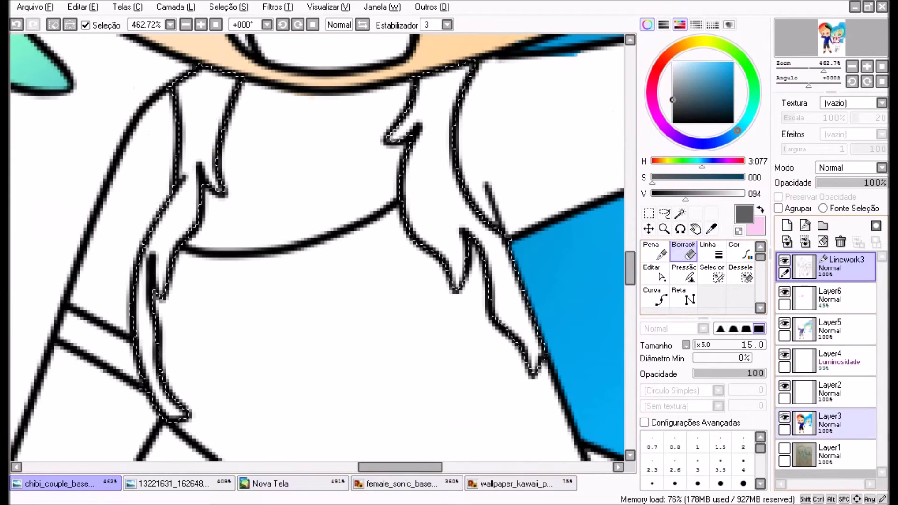
key(a)
scroll(318, 248, down, 5)
drag(262, 197, 374, 280)
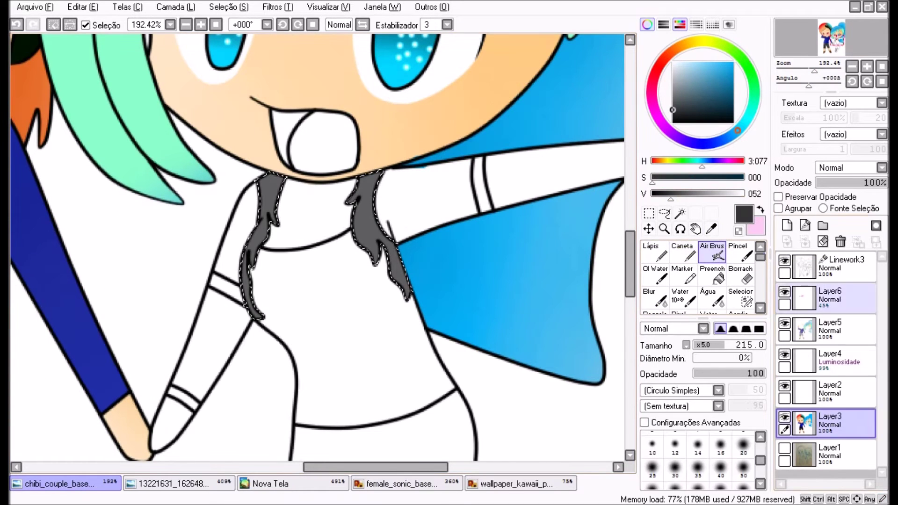
- Shade the fur strips with the size 65 airbrush on Layer5, blend them with the Blur brush at size 13 and clear the selection
click(837, 328)
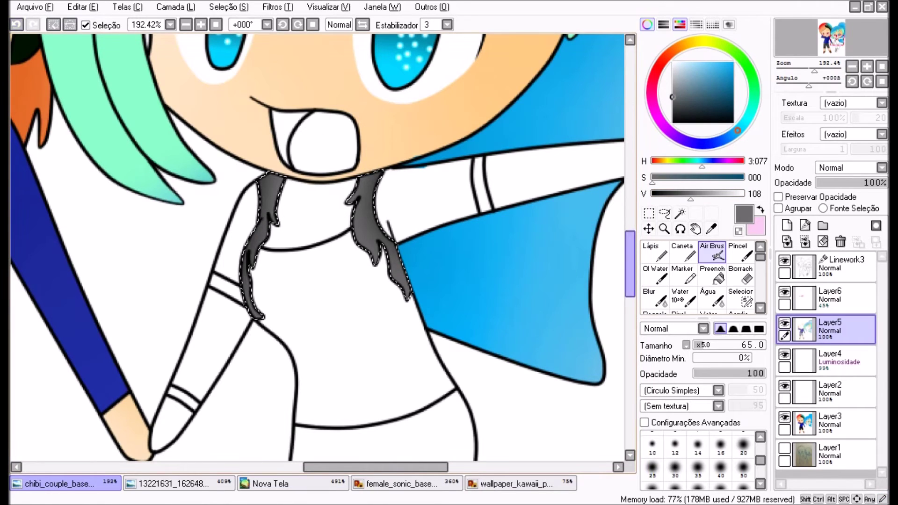
click(654, 297)
scroll(318, 247, up, 3)
drag(438, 201, 429, 133)
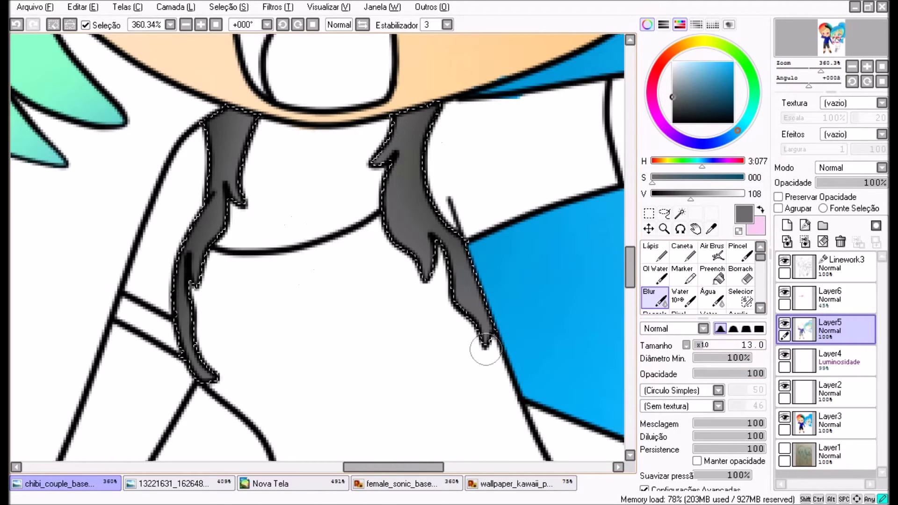
click(228, 6)
click(219, 21)
- Select the girl's top with the wand on Linework3 and fill the missed edges along the fur with the size 4 selection pen
scroll(318, 248, down, 4)
scroll(318, 247, up, 3)
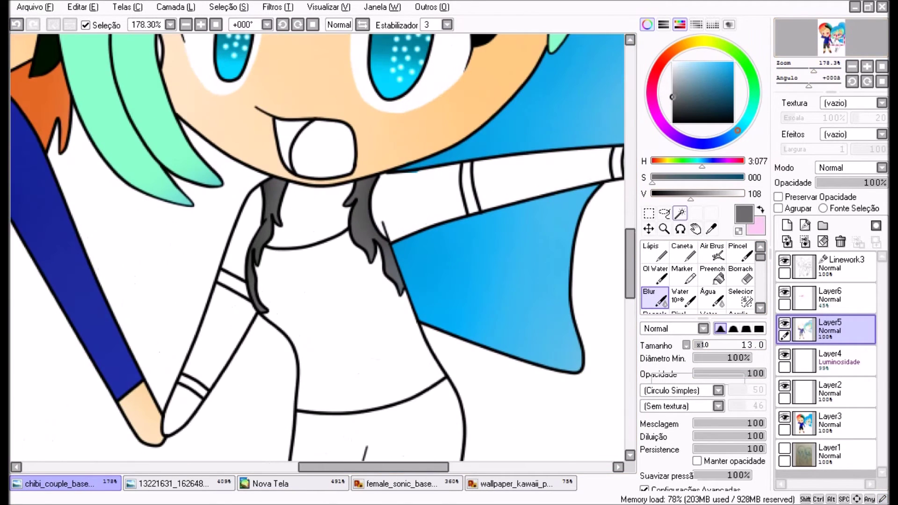
click(842, 266)
click(680, 213)
click(355, 337)
click(712, 273)
scroll(144, 139, up, 4)
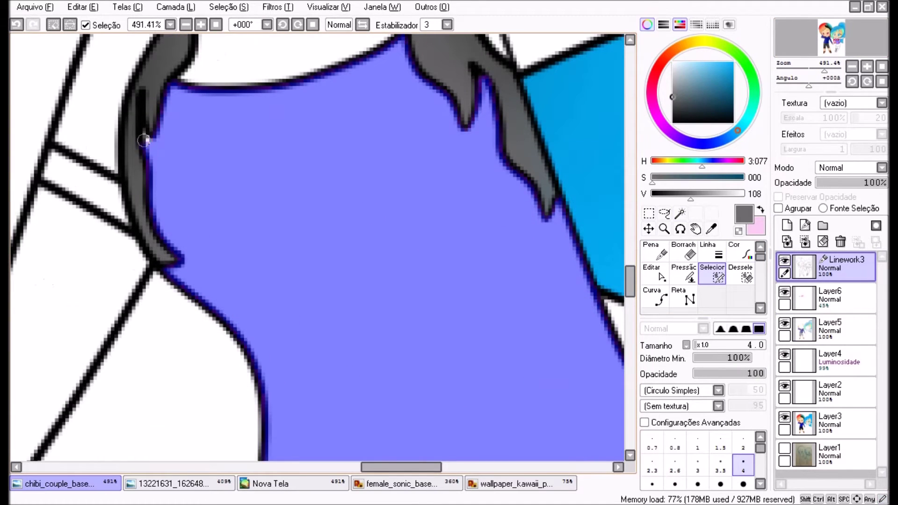
scroll(318, 248, down, 3)
scroll(318, 247, up, 8)
click(655, 296)
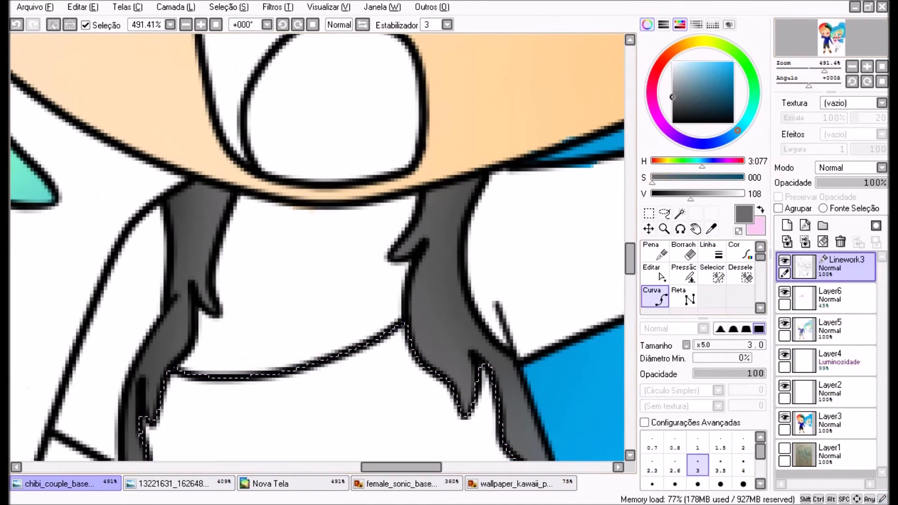
- Fill the girl's selected top with pale pink using the size 165 pen on Layer3
key(x)
click(830, 423)
scroll(318, 248, down, 3)
drag(289, 262, 388, 374)
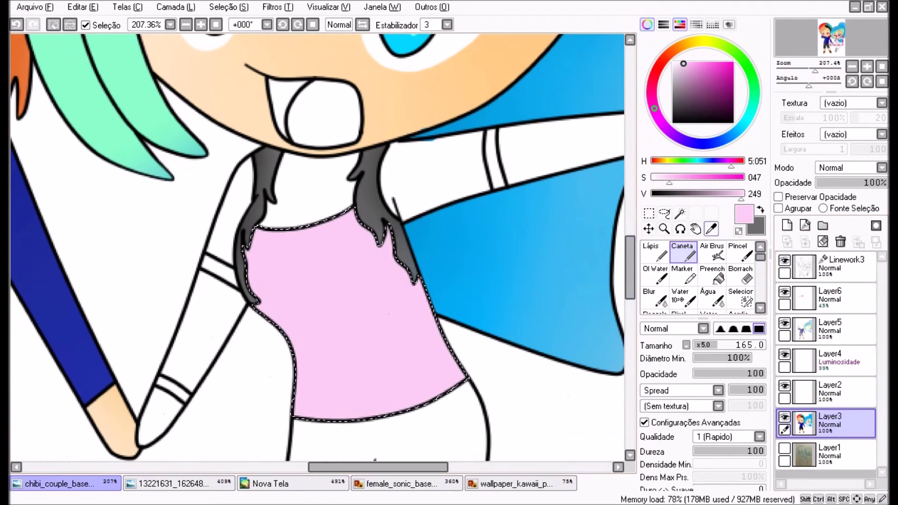
- Airbrush deeper pink shading on the top at size 65 on Layer5, blend it with the Blur brush at size 46 and clear the selection
click(700, 64)
click(711, 253)
click(829, 329)
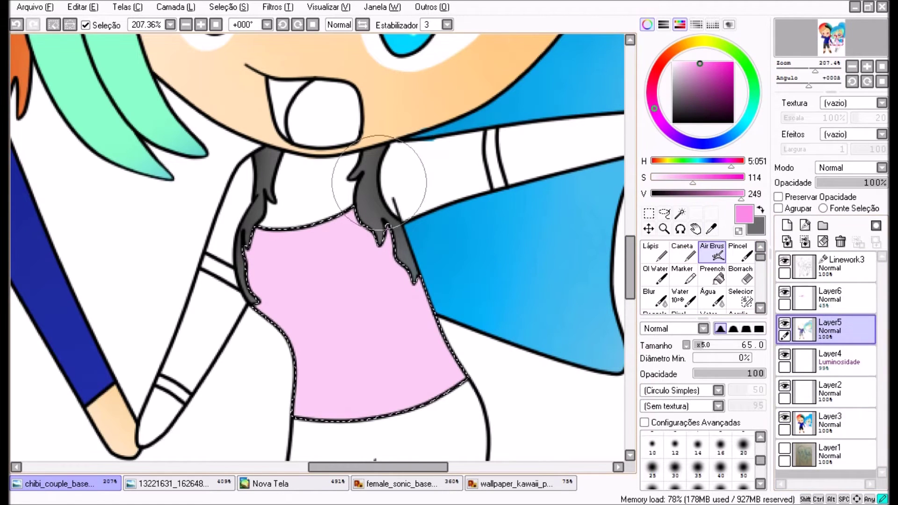
drag(449, 290, 451, 398)
click(681, 63)
click(652, 297)
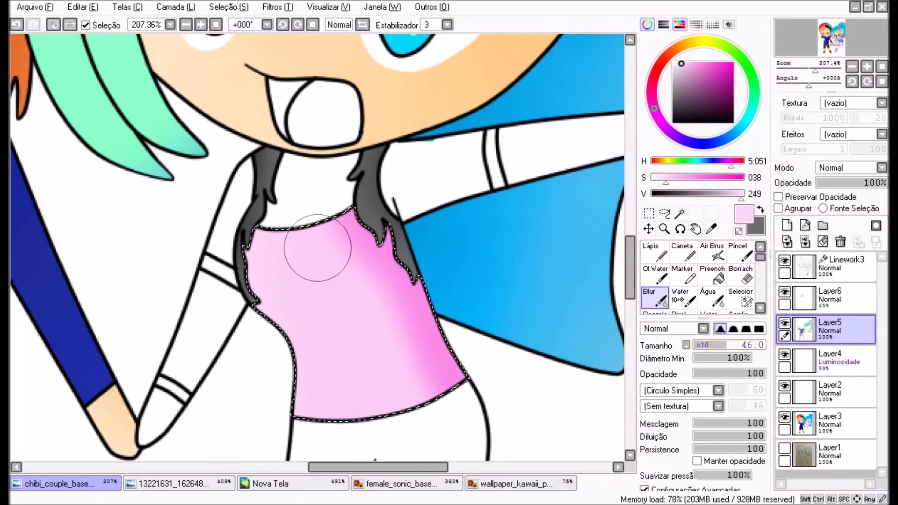
click(228, 7)
click(224, 22)
- Select the girl's shorts below the pink top with the magic wand on Linework3
scroll(327, 252, down, 4)
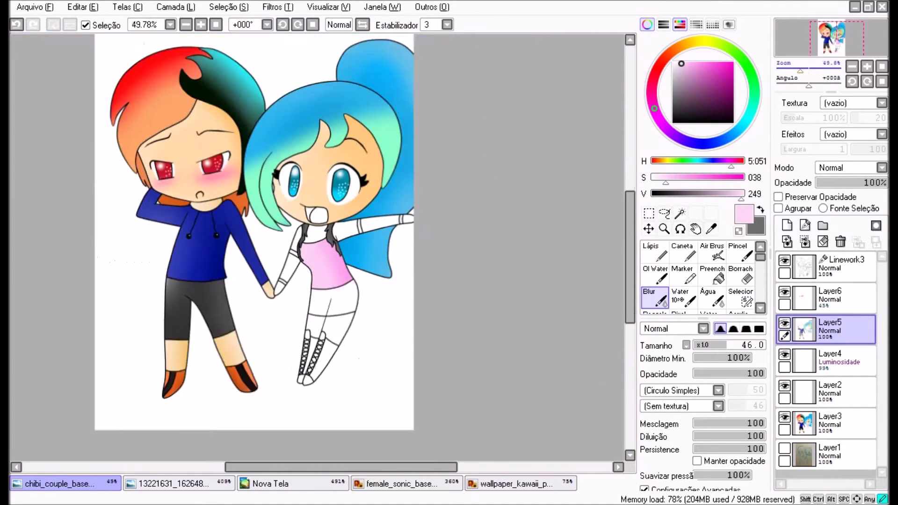
scroll(365, 327, up, 4)
click(679, 213)
click(829, 266)
click(374, 234)
- Sample the dark grey from the female_sonic_base picture and fill the girl's selected shorts with the airbrush on Layer3
click(395, 483)
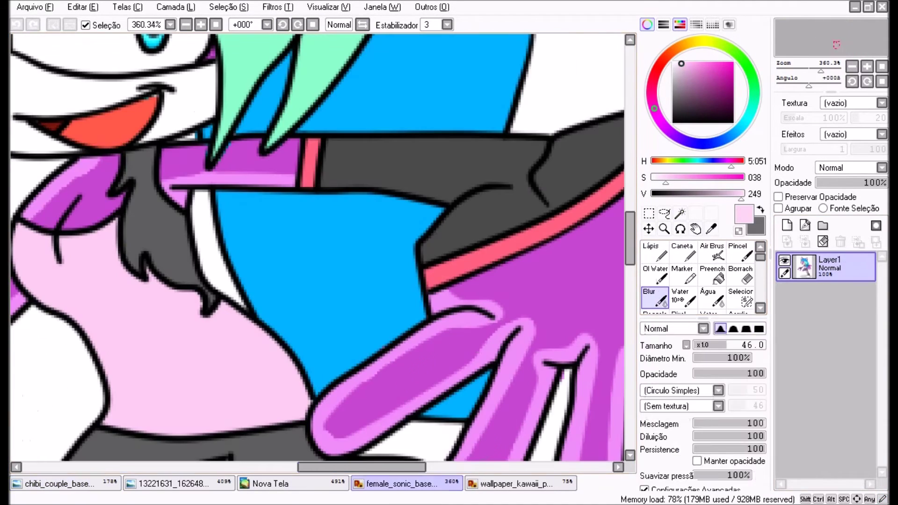
click(711, 228)
click(327, 233)
click(52, 484)
click(829, 423)
click(711, 255)
drag(327, 210, 420, 262)
- Airbrush darker and lighter grey shading on the girl's shorts at size 65 on Layer5 and blend it with the Blur brush at size 46
click(675, 194)
click(830, 330)
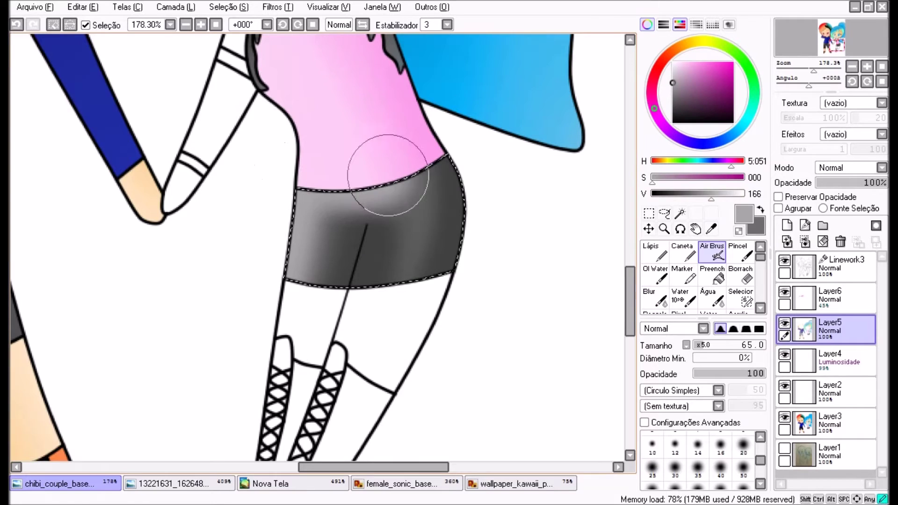
key(b)
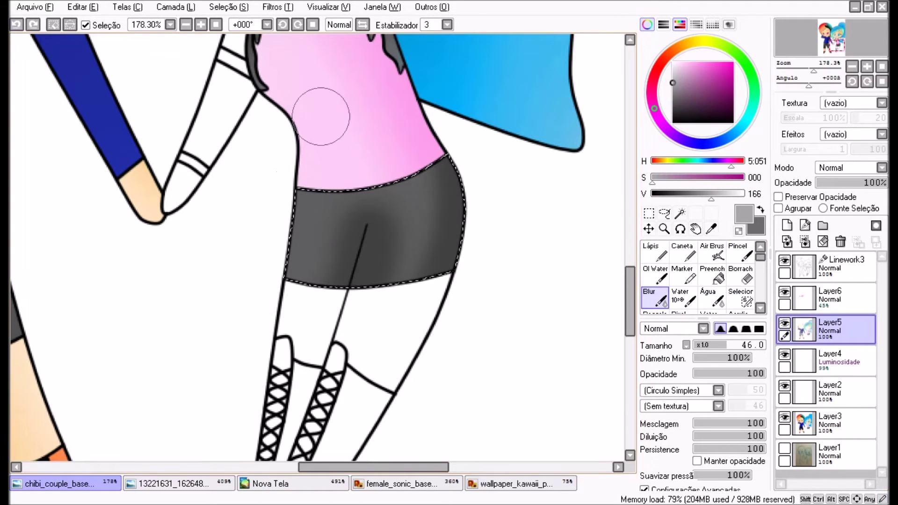
- Rework the shorts' grey shading with the size 65 airbrush, undo the last stroke, blend with the Blur brush at size 46 and clear the selection
click(760, 209)
click(712, 255)
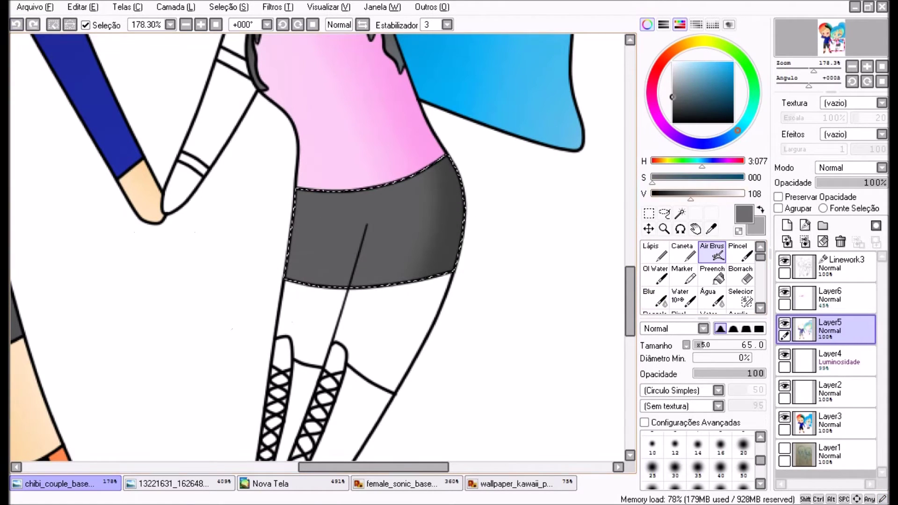
alt+click(231, 315)
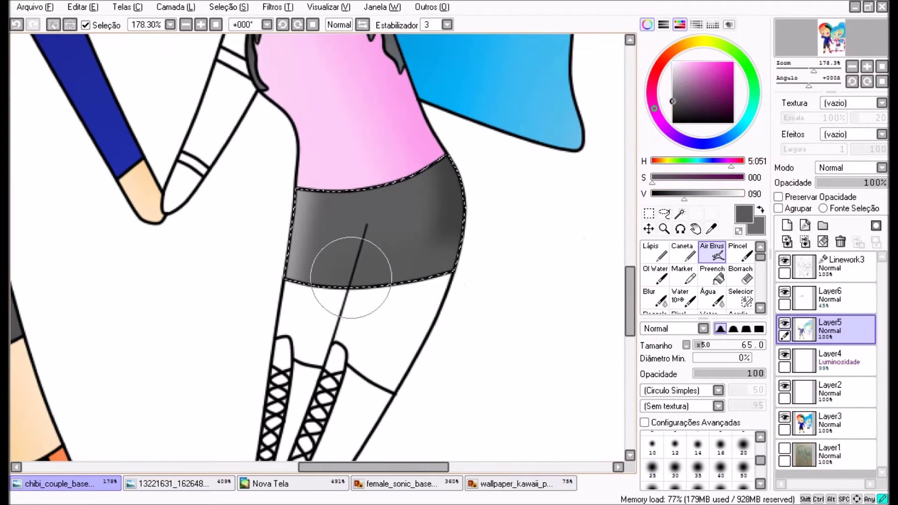
alt+click(411, 220)
drag(388, 210, 421, 243)
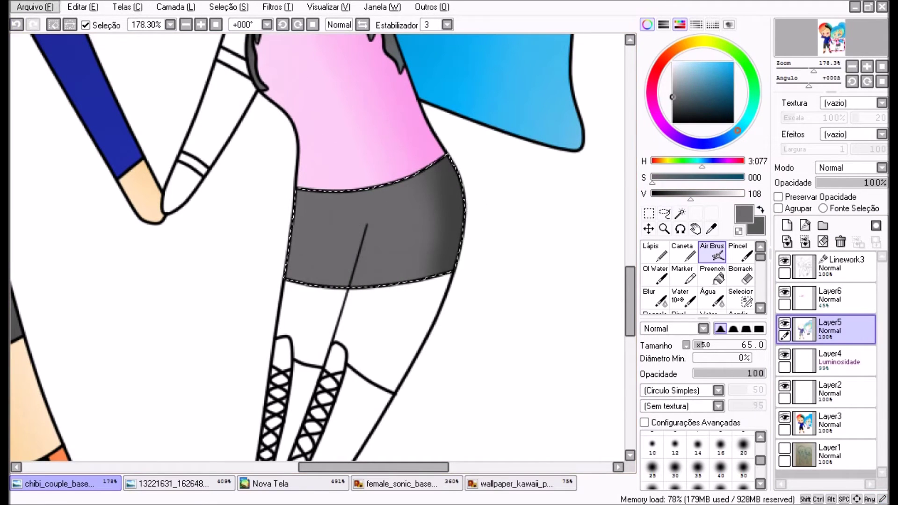
click(17, 24)
click(654, 297)
click(229, 7)
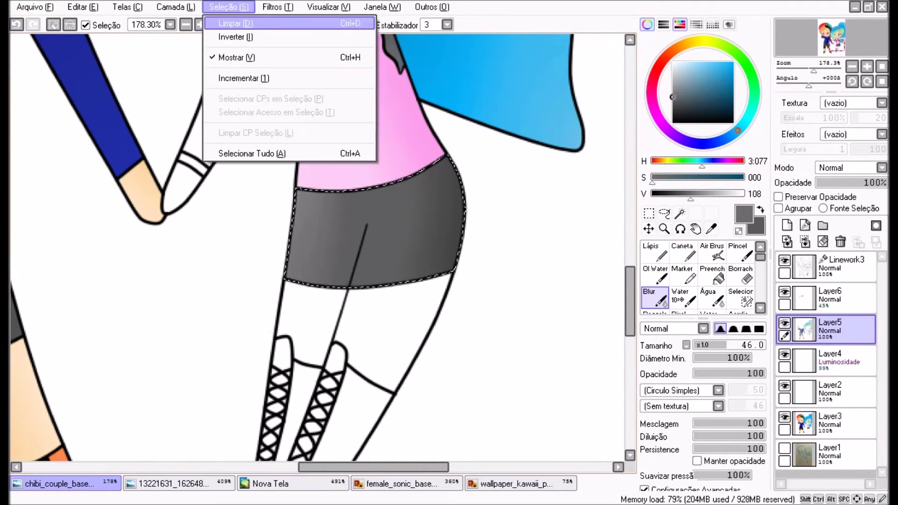
click(253, 22)
- Select both plain side panels of the girl's boots with the magic wand on Linework3
scroll(327, 234, down, 3)
scroll(381, 160, up, 4)
click(837, 267)
click(680, 213)
scroll(327, 234, up, 3)
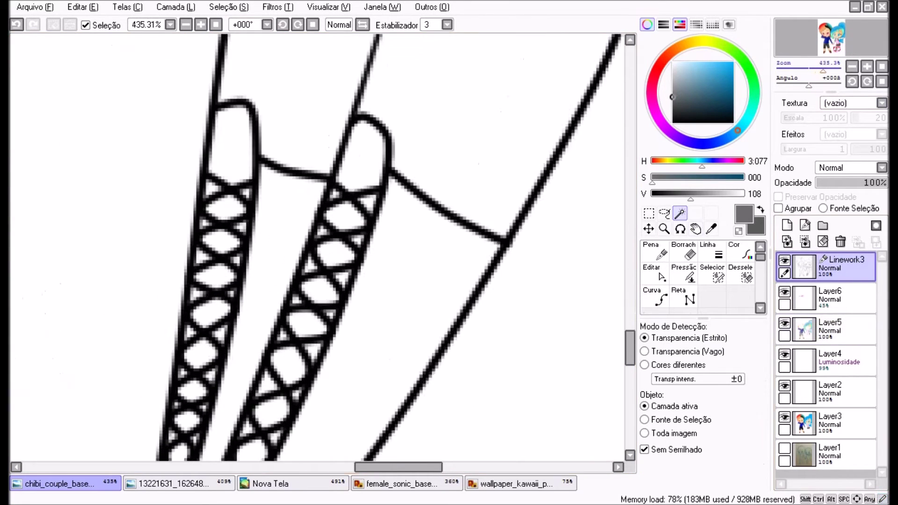
scroll(327, 234, down, 2)
click(290, 261)
shift+click(431, 220)
- Check the boots in the female_sonic_base picture and fill the selected boot panels with dark grey using the size 165 pen on Layer3
click(401, 484)
scroll(317, 252, down, 5)
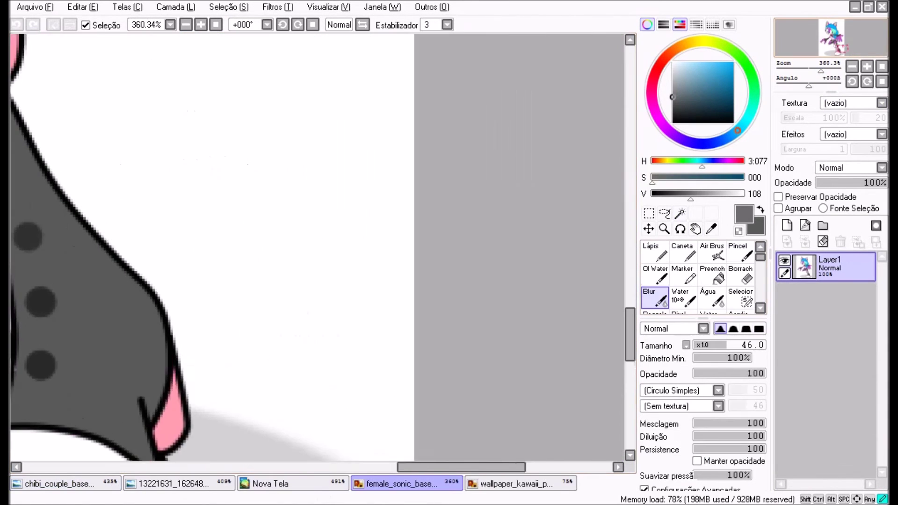
click(59, 484)
click(828, 420)
click(681, 253)
drag(328, 116, 471, 261)
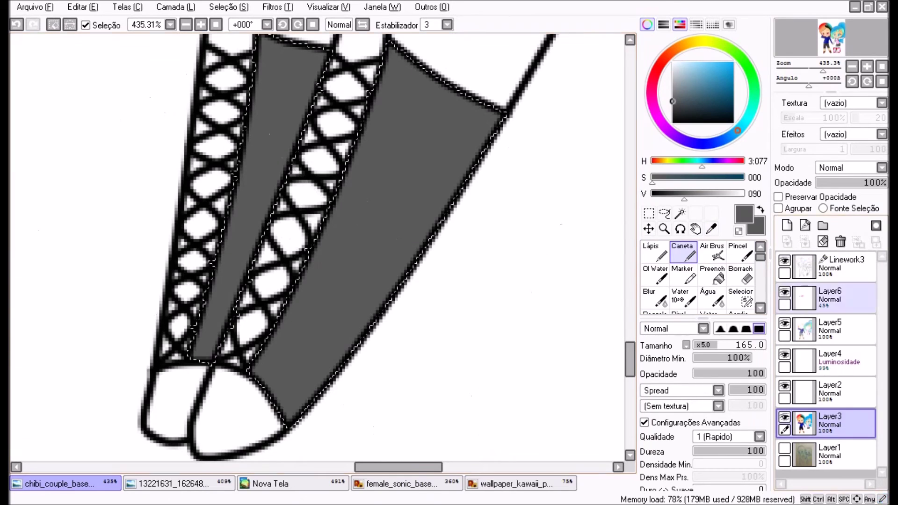
- Airbrush a darker grey with brightness 48 along the boot panels' edges at size 65 on Layer5
drag(684, 194, 670, 194)
click(836, 298)
click(837, 328)
click(711, 252)
drag(421, 210, 621, 117)
scroll(608, 127, down, 2)
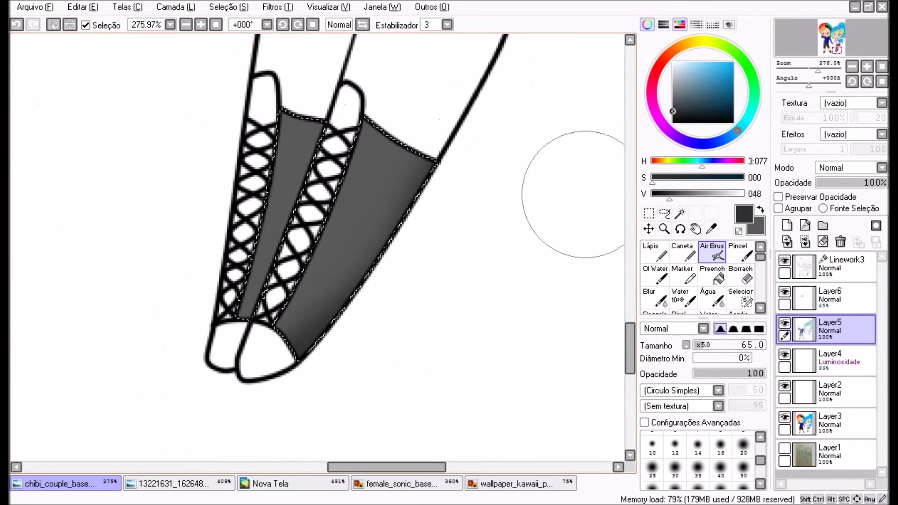
- Select only the wide boot panel on Linework3, airbrush lighter grey highlights on Layer5 at size 65 and blend them with the size 46 Blur brush
alt+click(421, 154)
click(846, 267)
click(680, 213)
click(356, 234)
click(837, 329)
click(712, 252)
drag(356, 197, 193, 336)
click(654, 298)
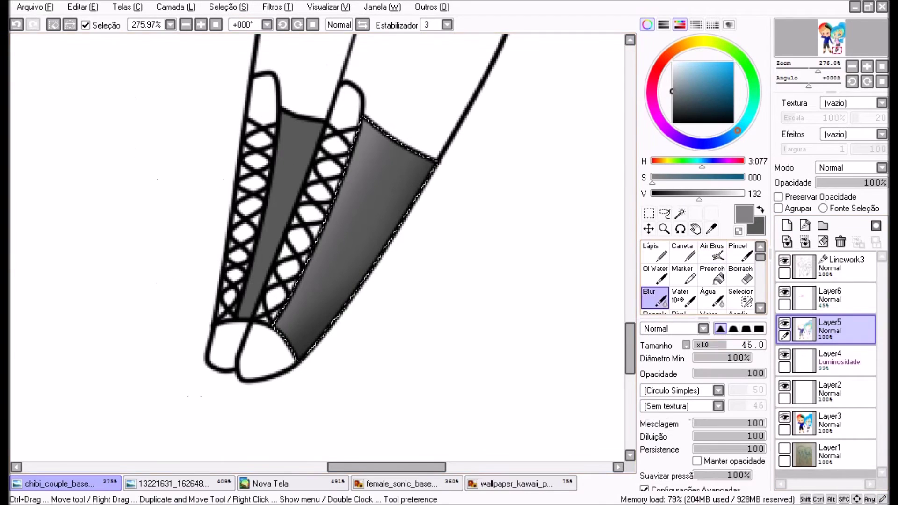
- Select the narrow boot panel between the lace strips on Linework3, shade and blend it in grey on Layer5, and clear the selection
click(680, 213)
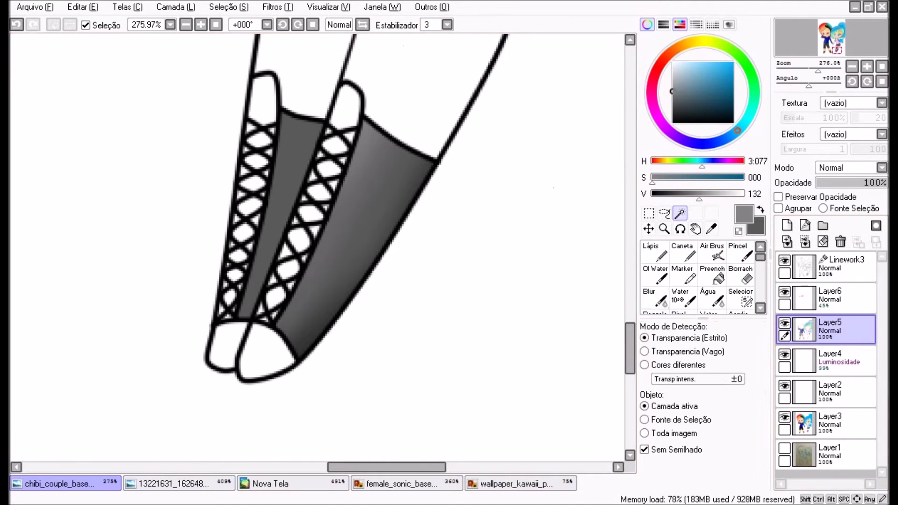
click(846, 266)
click(281, 210)
click(682, 254)
click(836, 329)
click(655, 298)
click(711, 252)
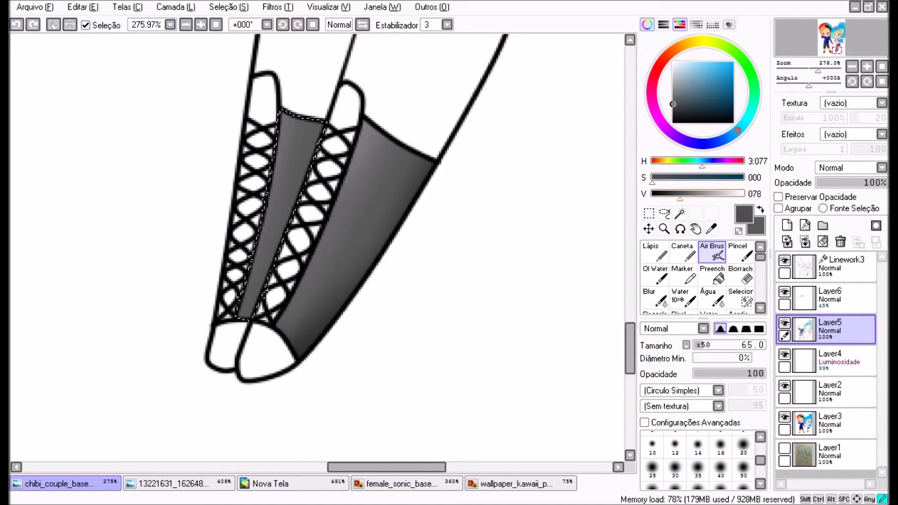
click(229, 7)
click(220, 77)
- Select both boot tongues and all the gaps between the laces on Linework3 with the magic wand and the Selection pen at size 4
click(679, 213)
click(837, 266)
click(309, 220)
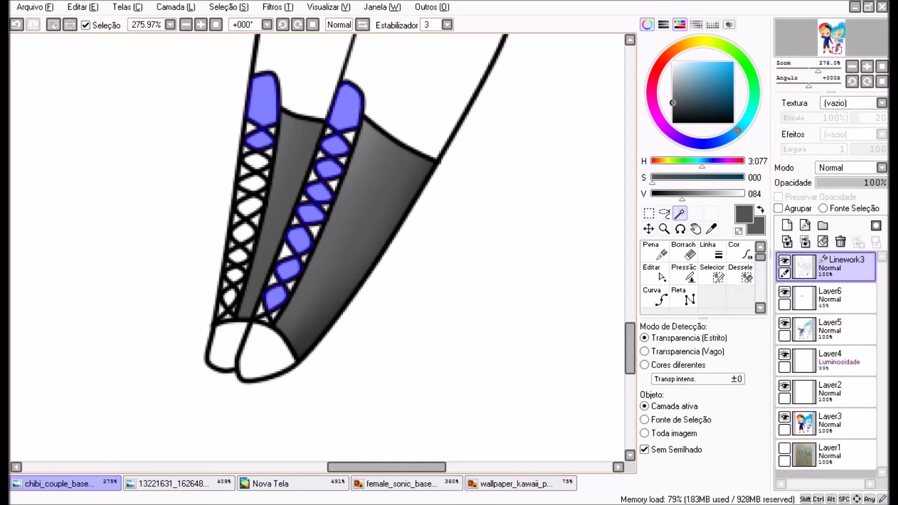
scroll(208, 348, up, 4)
key(s)
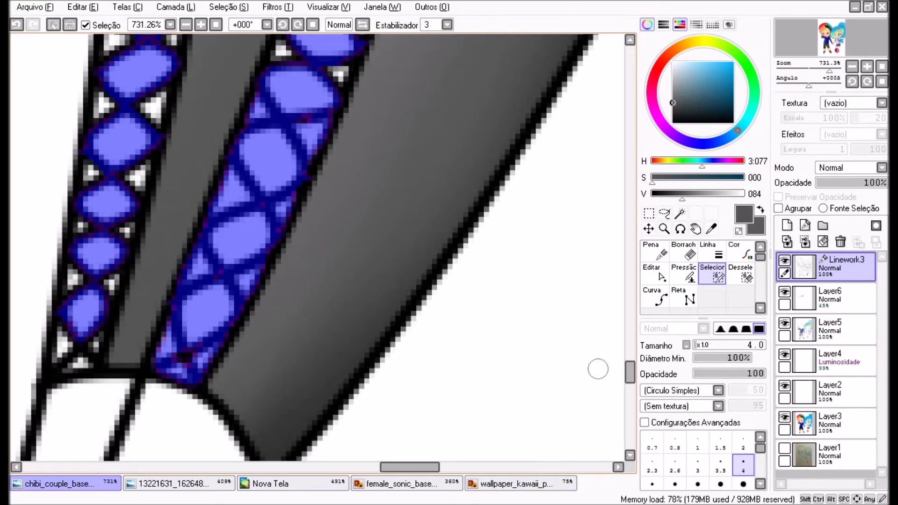
scroll(370, 340, up, 5)
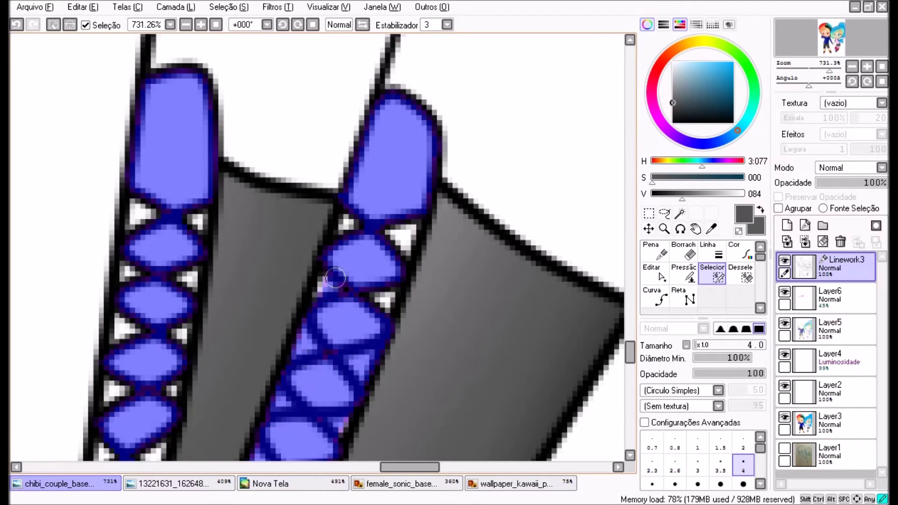
scroll(399, 210, left, 5)
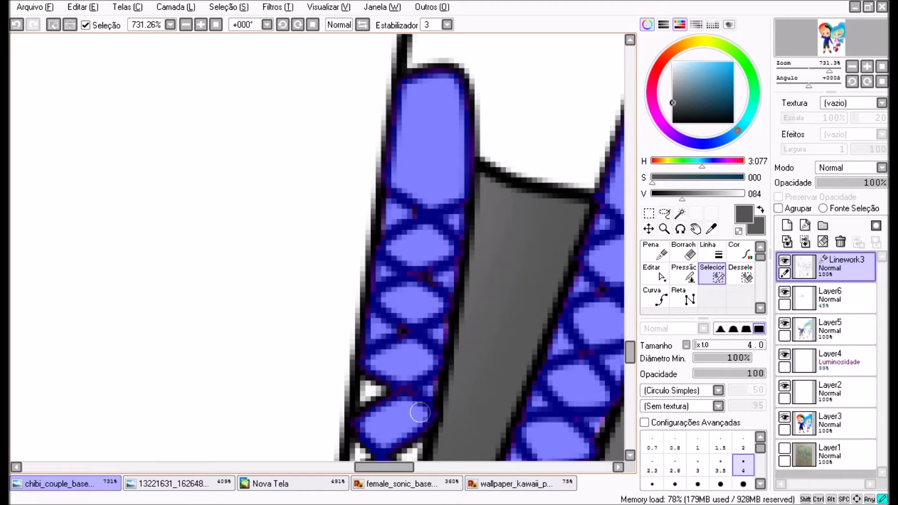
- Fill the lace strips pale pink on Layer3 with the size 165 pen, then airbrush deeper pink on Layer5 and blend it with the size 11 Blur brush
scroll(462, 196, down, 5)
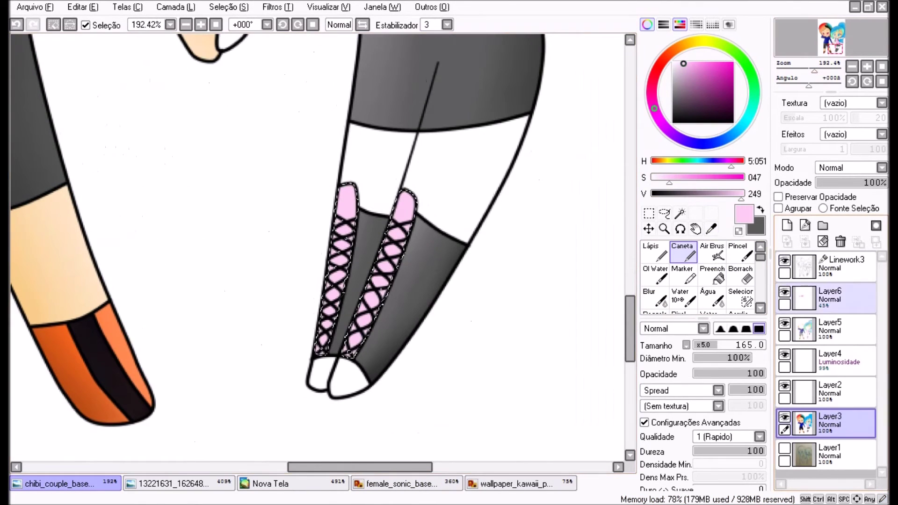
click(830, 330)
click(712, 253)
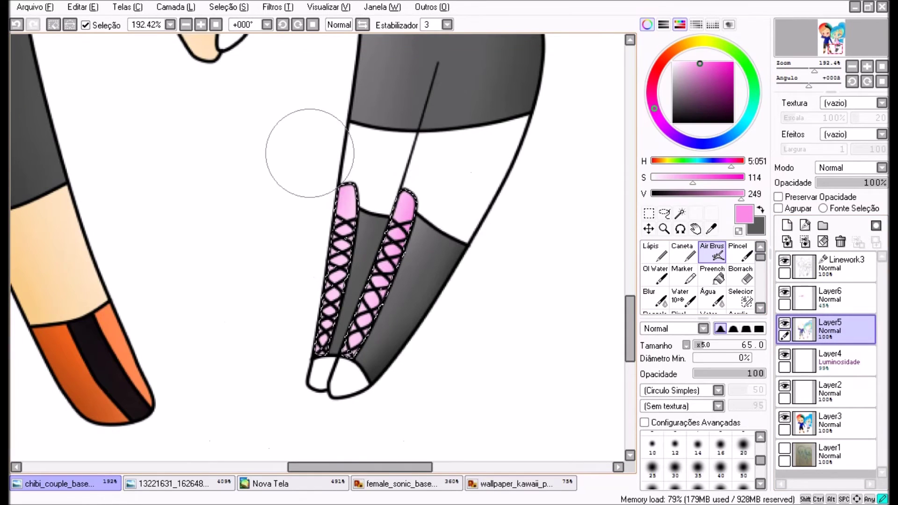
click(655, 299)
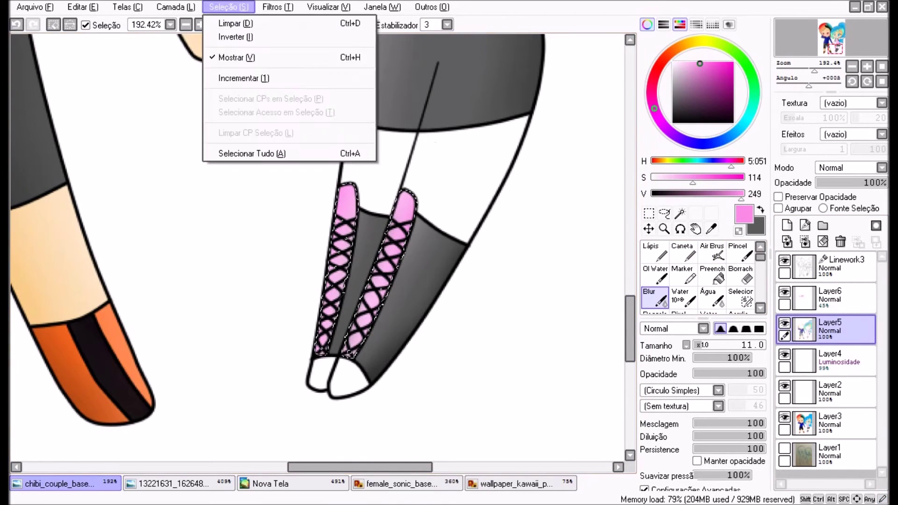
- Clear the lace selection and select the main section of both of the girl's arm warmers with the magic wand on Linework3
scroll(317, 247, down, 3)
scroll(318, 248, up, 5)
click(680, 213)
click(280, 337)
drag(363, 466, 417, 467)
click(841, 266)
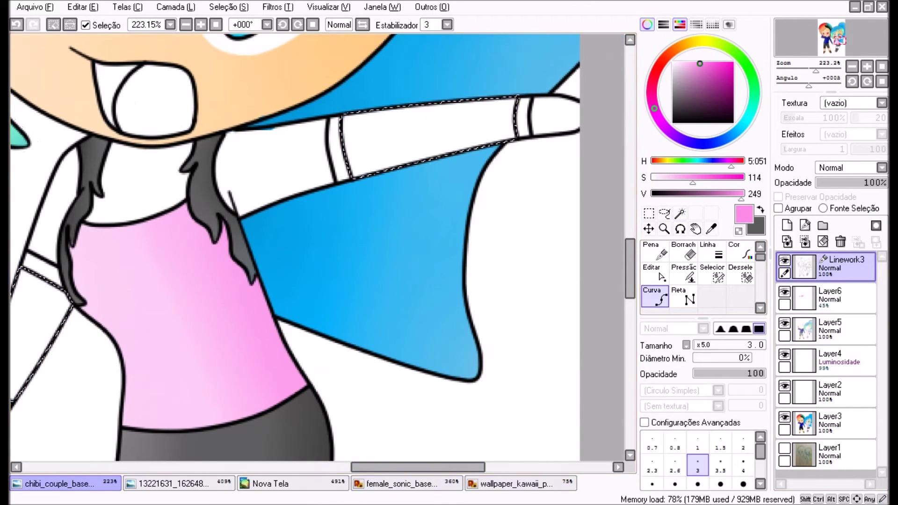
- Sample the dark grey and coral pink from the female_sonic_base picture and fill the arm warmers with the grey using the size 165 pen on Layer3
click(401, 483)
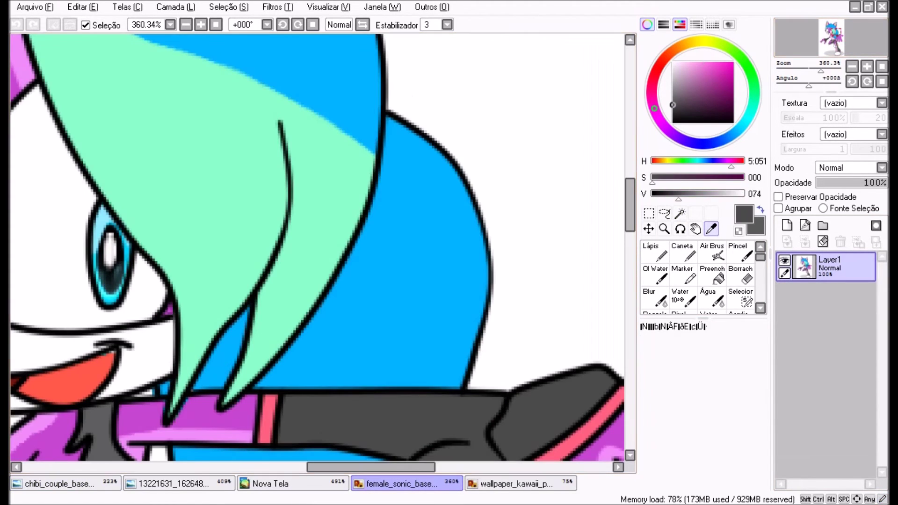
click(53, 483)
key(x)
click(842, 423)
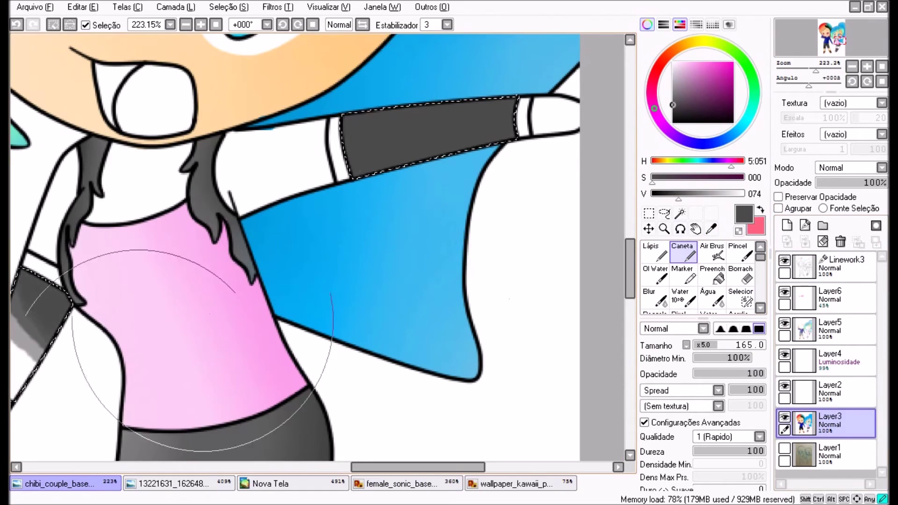
scroll(317, 248, down, 3)
scroll(318, 248, up, 3)
- Airbrush darker grey with brightness 38 and lighter grey with brightness 112 on the arm warmers at size 65 on Layer5
click(841, 298)
click(842, 329)
click(672, 114)
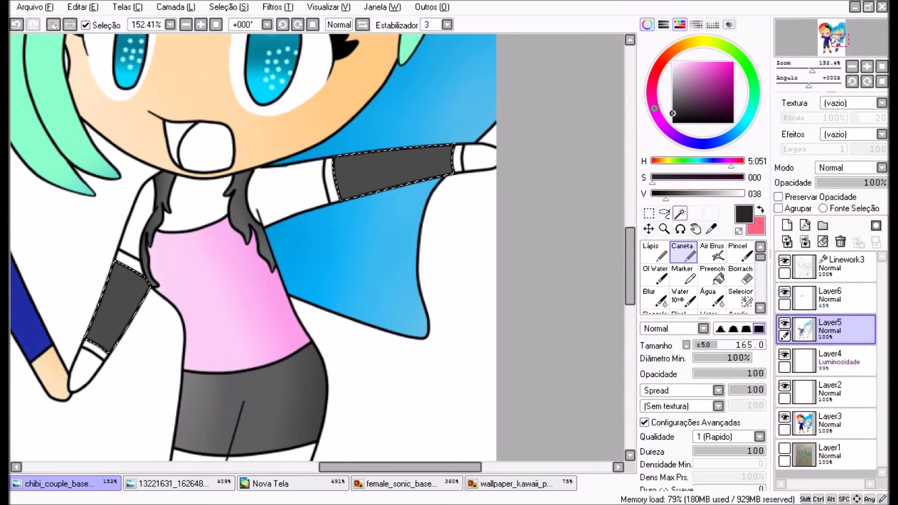
click(711, 252)
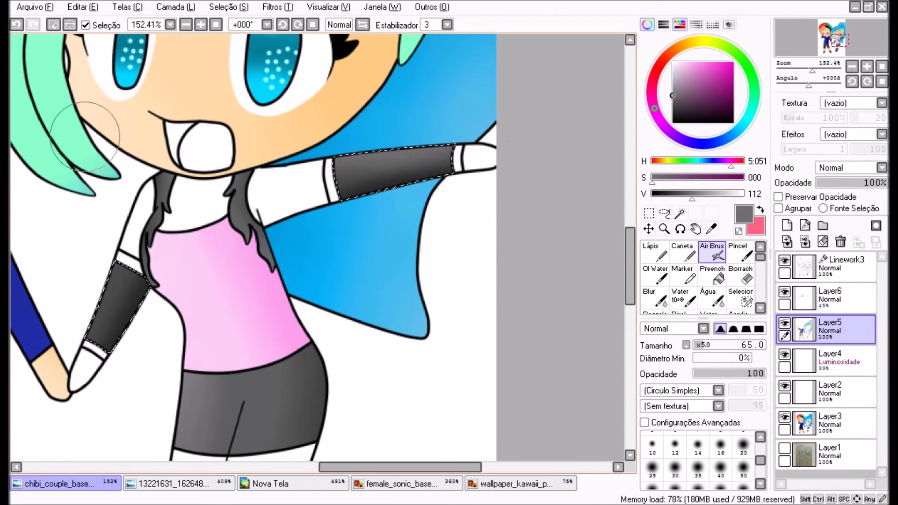
- Blend the arm warmers' shading with the Blur brush at size 27, undoing and redoing the blend, and clear the selection
click(654, 298)
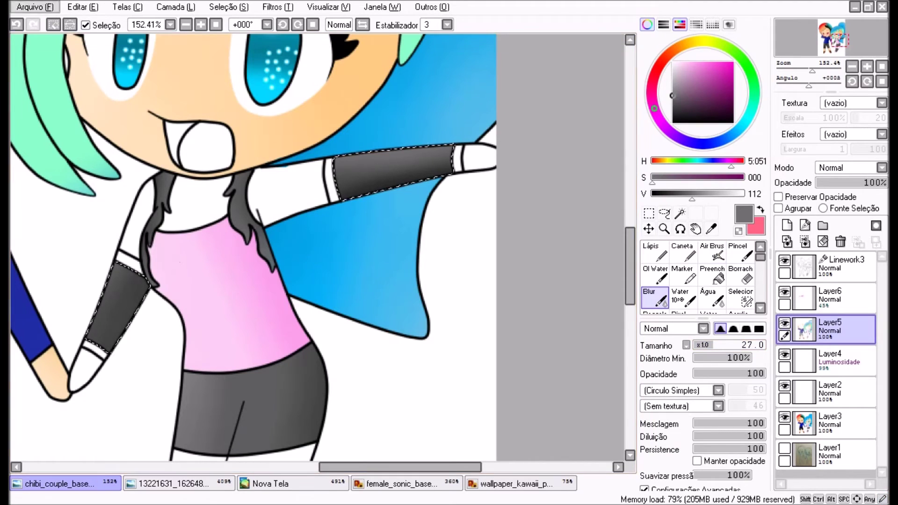
key(ctrl+z)
click(712, 253)
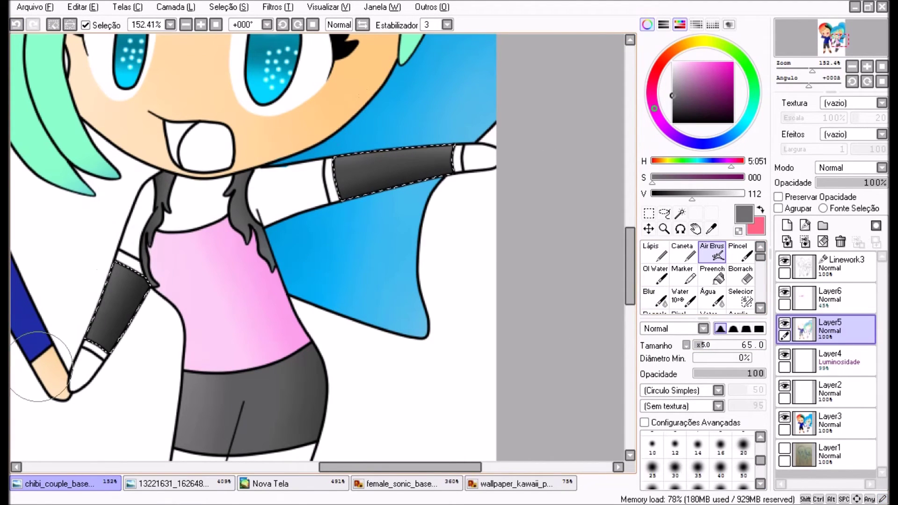
key(b)
scroll(299, 234, down, 1)
click(229, 6)
click(241, 21)
- Select the narrow bands at the ends of both arm warmers on Linework3 with the magic wand, touching up corners with the size 4 Selection pen
click(680, 212)
click(842, 267)
scroll(299, 233, up, 3)
scroll(299, 234, up, 1)
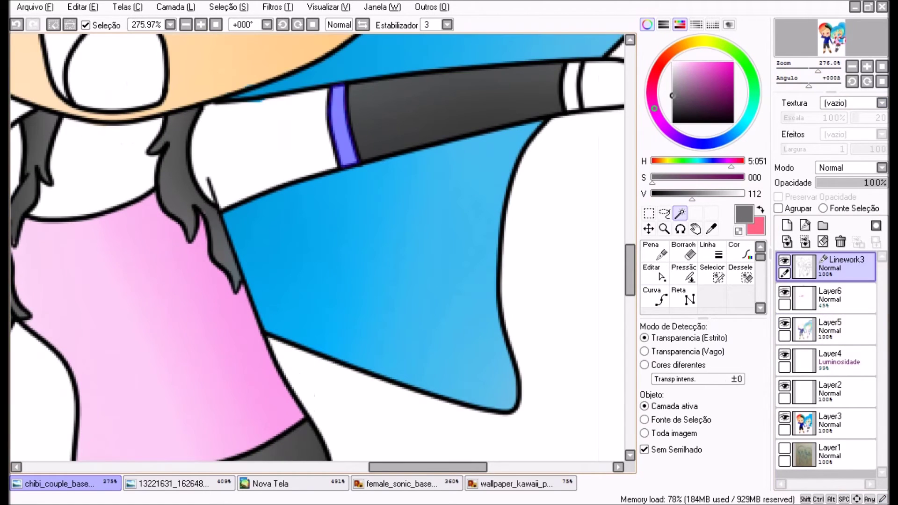
drag(187, 281, 514, 243)
click(337, 225)
click(276, 386)
click(711, 273)
scroll(318, 243, up, 1)
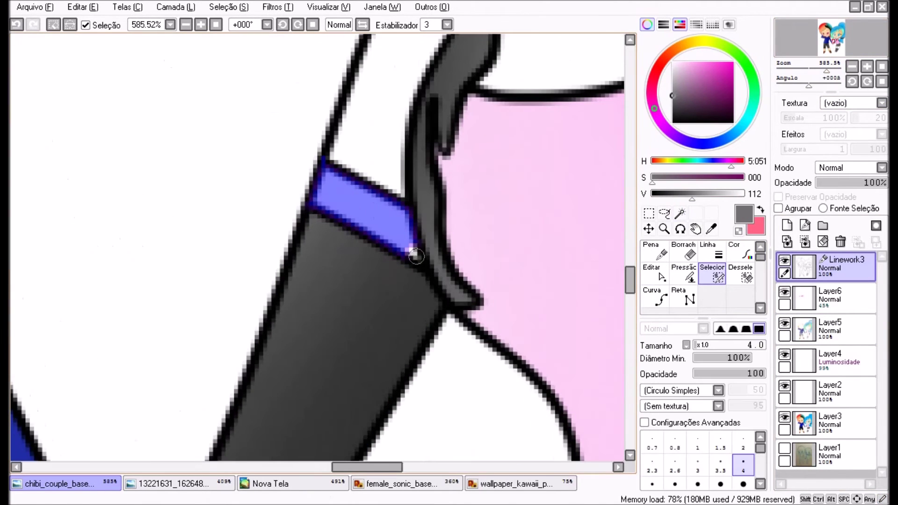
- Fill the selected arm warmer bands with coral pink using the size 165 pen on Layer3
click(660, 275)
click(828, 423)
scroll(318, 243, down, 1)
drag(341, 225, 276, 397)
scroll(318, 243, down, 8)
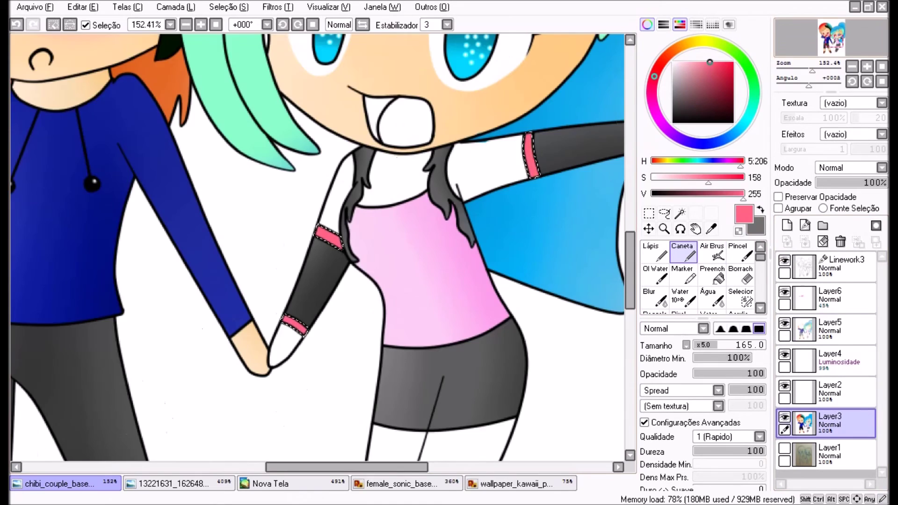
- Airbrush a deeper pink with saturation 200 on the bands at size 65 on Layer5, blend it with the size 27 Blur brush and clear the selection
click(712, 252)
click(828, 327)
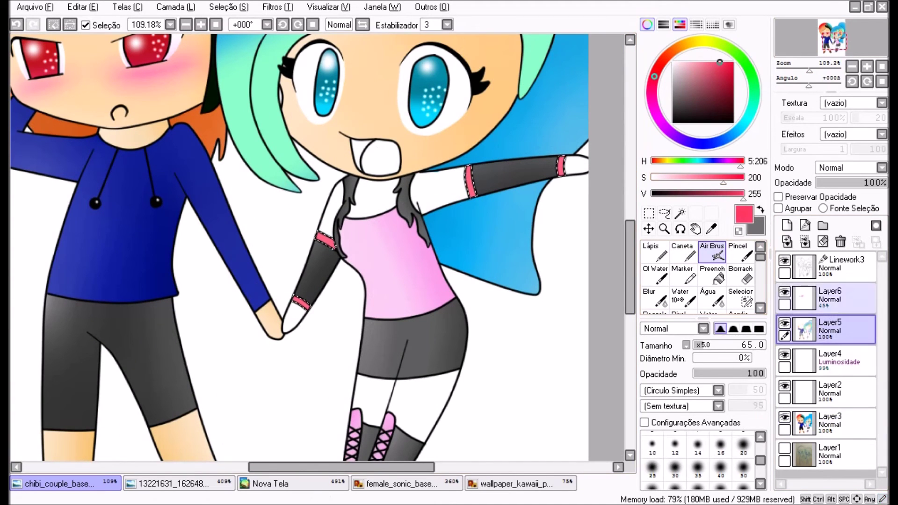
key(b)
key(ctrl+d)
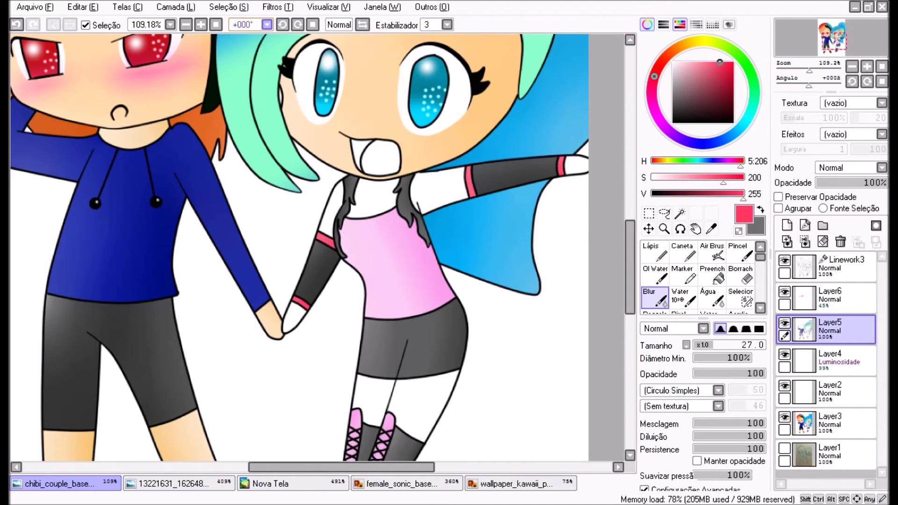
- Select the hand and upper arm of the girl's lowered arm with the magic wand on Linework3
click(679, 213)
click(842, 266)
scroll(273, 374, up, 3)
click(273, 374)
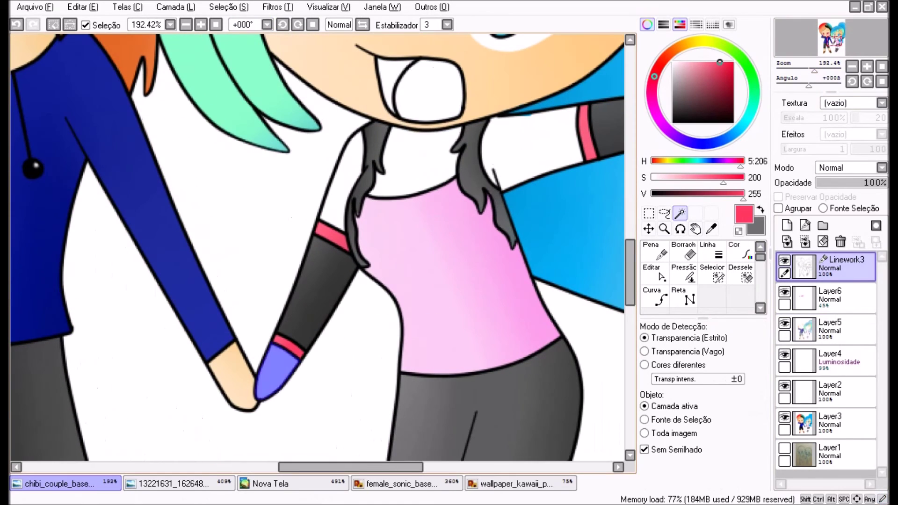
click(348, 178)
- Make Layer3 active, sample the skin tone from the female_sonic_base reference picture and return to the couple drawing
key(alt)
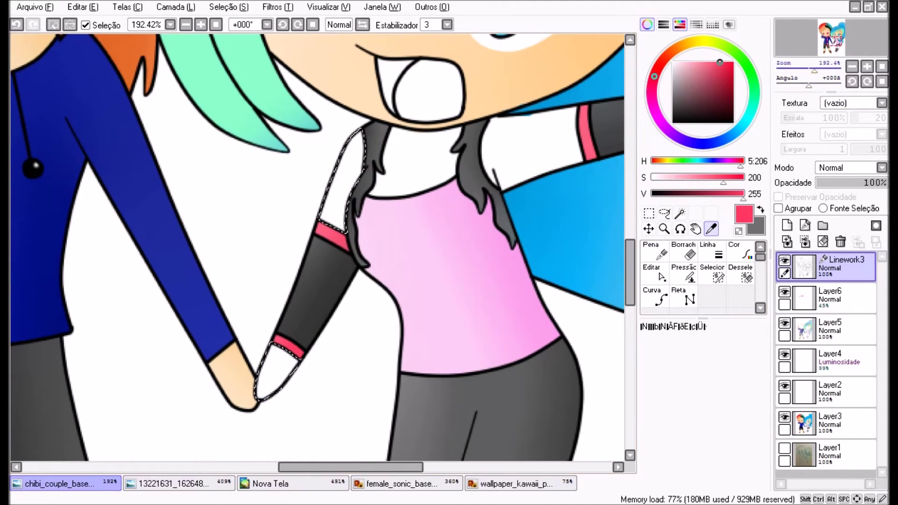
click(836, 423)
click(401, 484)
scroll(318, 247, down, 5)
click(281, 117)
click(53, 483)
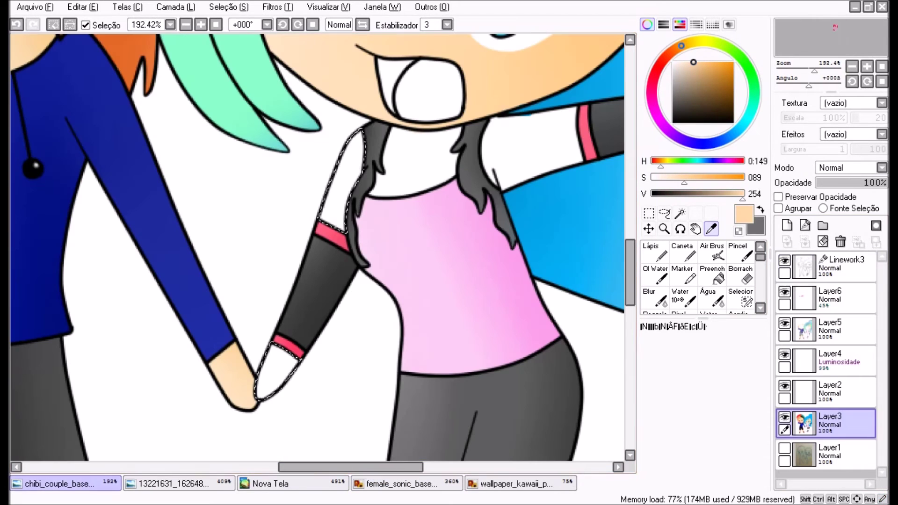
- Select the girl's remaining bare skin on her chest, raised arm and legs on Linework3 with the magic wand and size 4 Selection pen
click(680, 213)
key(ctrl+0)
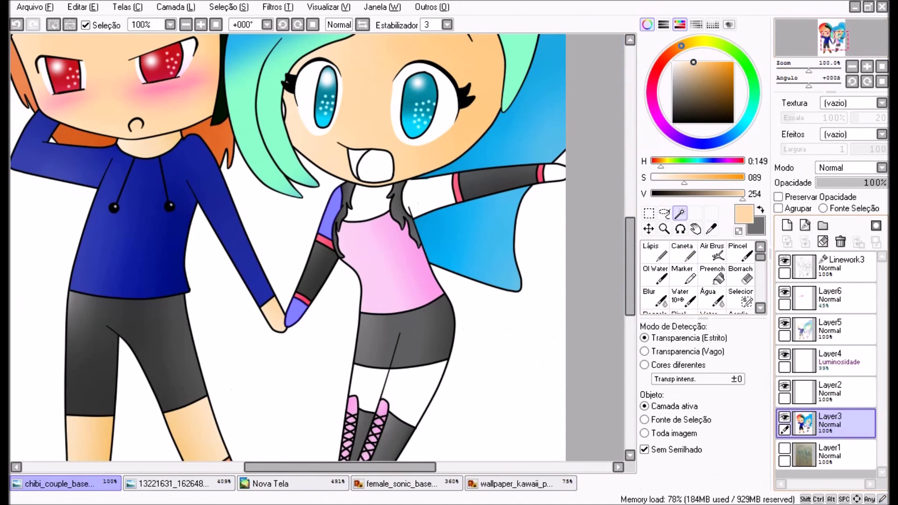
click(842, 266)
click(397, 388)
click(711, 273)
scroll(285, 318, up, 6)
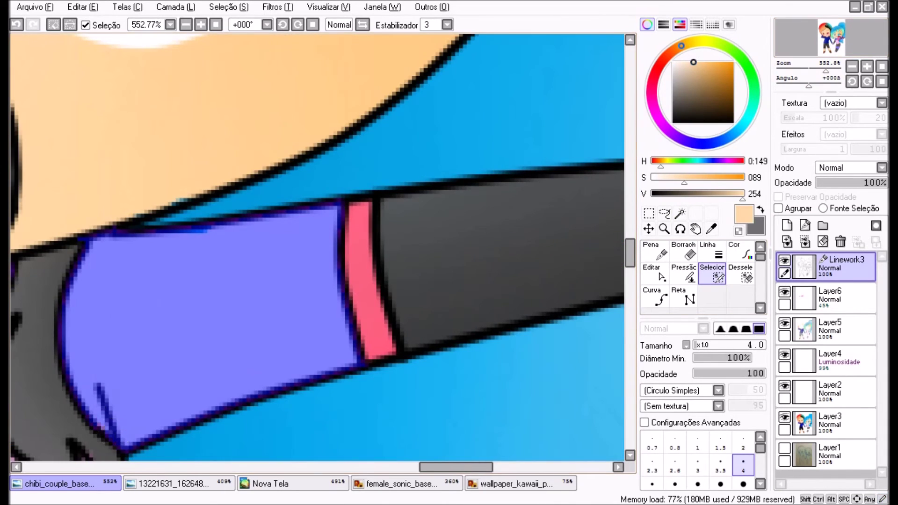
drag(831, 33, 829, 43)
scroll(318, 248, down, 8)
scroll(318, 248, up, 1)
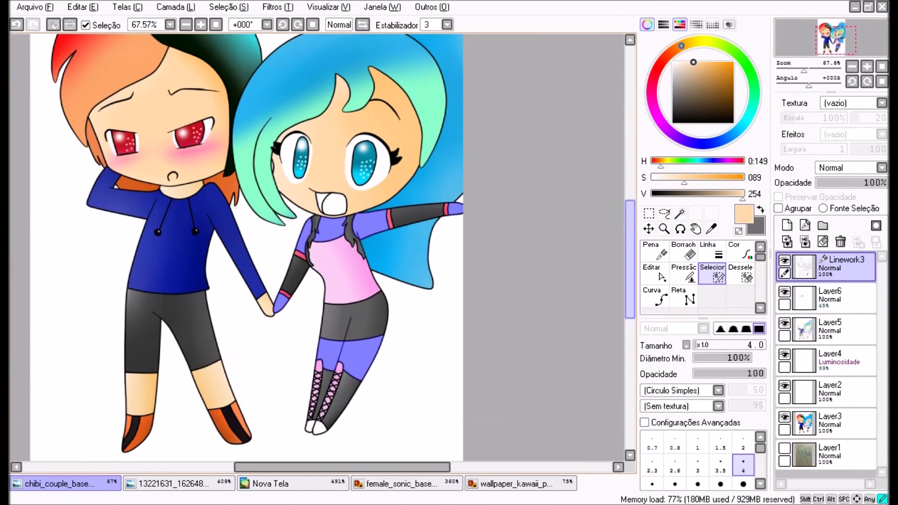
- Fill the selected skin with the sampled tone on Layer3 and airbrush a deeper orange with saturation 144 at size 65 on Layer5
click(830, 423)
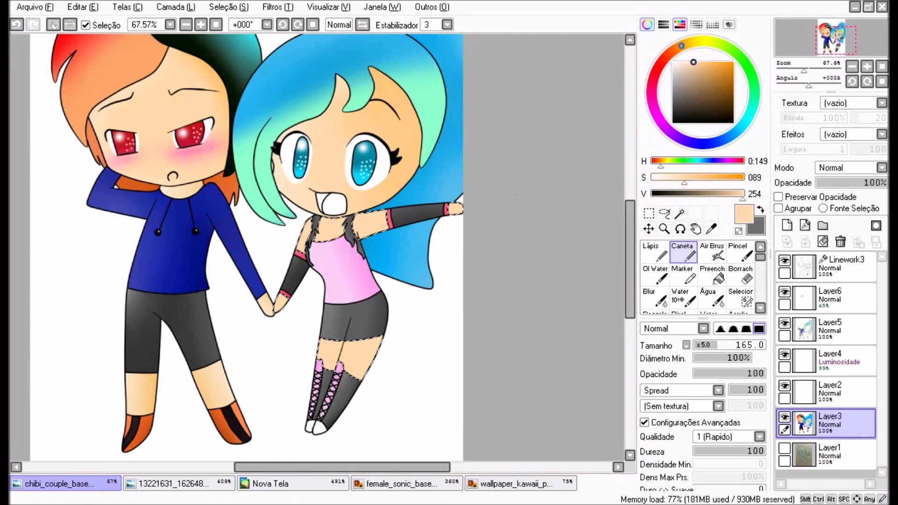
click(703, 177)
click(712, 253)
click(829, 330)
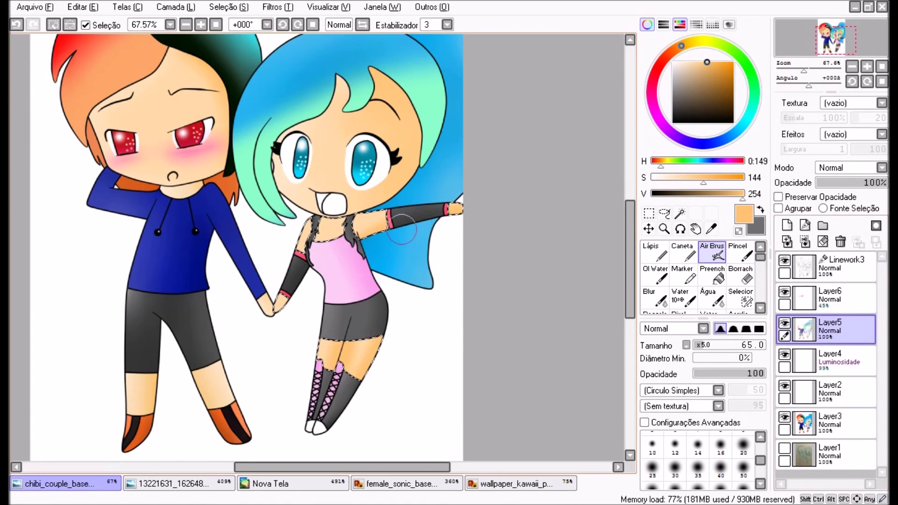
key(e)
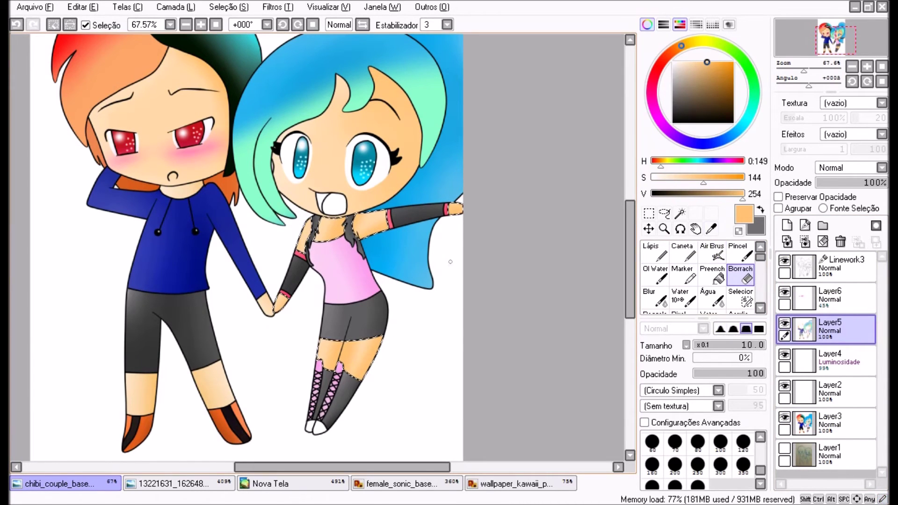
scroll(330, 229, up, 5)
key(b)
- Select the girl's tongue on Linework3 with the magic wand and fill it with pink on Layer3
drag(831, 38, 834, 34)
click(679, 213)
click(837, 266)
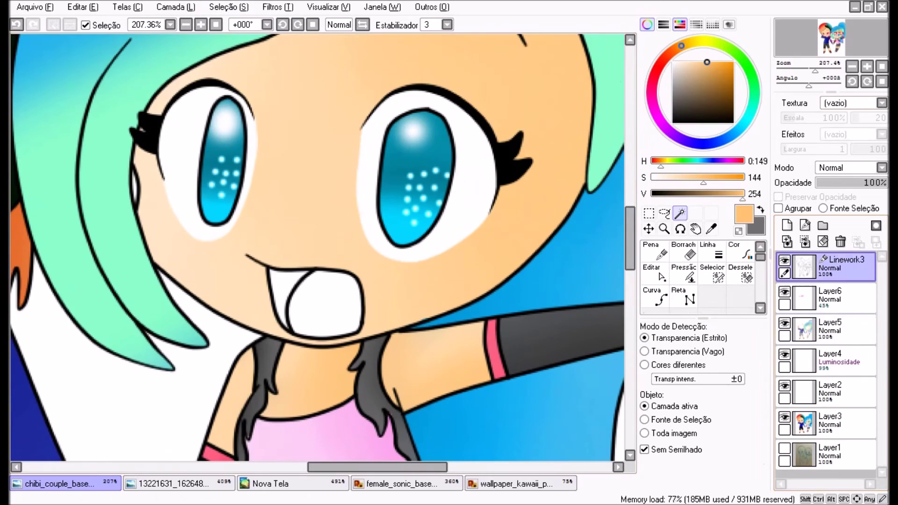
scroll(318, 248, up, 3)
click(334, 365)
click(655, 297)
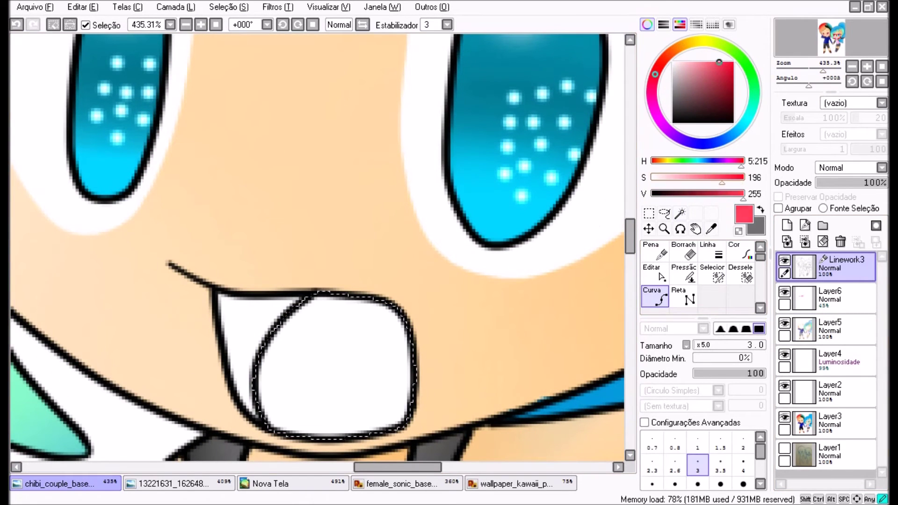
click(837, 423)
drag(299, 336, 374, 397)
- Airbrush a pink with saturation 166 over part of the tongue on Layer5 and clear the selection
drag(700, 182, 711, 183)
click(837, 330)
drag(328, 327, 392, 412)
click(229, 6)
click(234, 22)
- Select the rest of the girl's open mouth on Linework3 and fill it with dark red of value 146 on Layer3
click(679, 213)
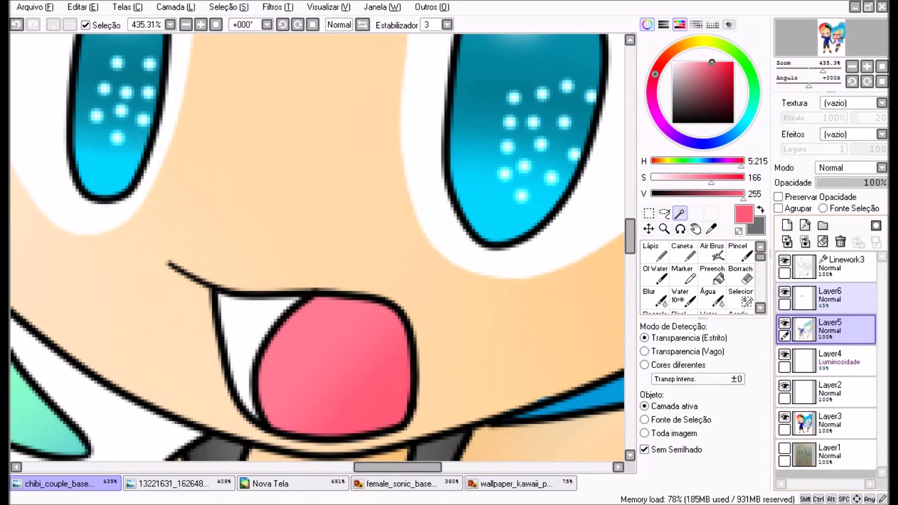
click(836, 266)
click(234, 327)
click(712, 274)
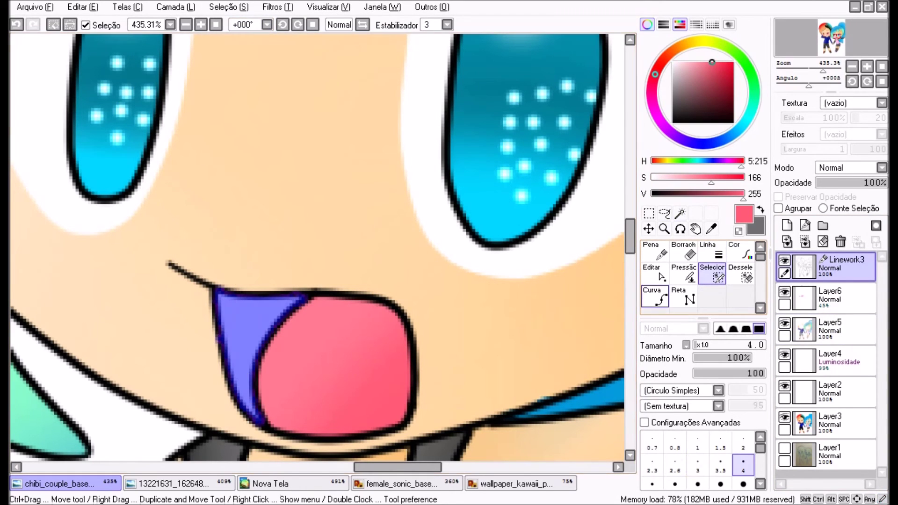
click(654, 297)
click(837, 423)
drag(234, 318, 243, 384)
- Airbrush a darker red with value 94 along the mouth interior at size 65 on Layer5 and clear the selection
click(837, 329)
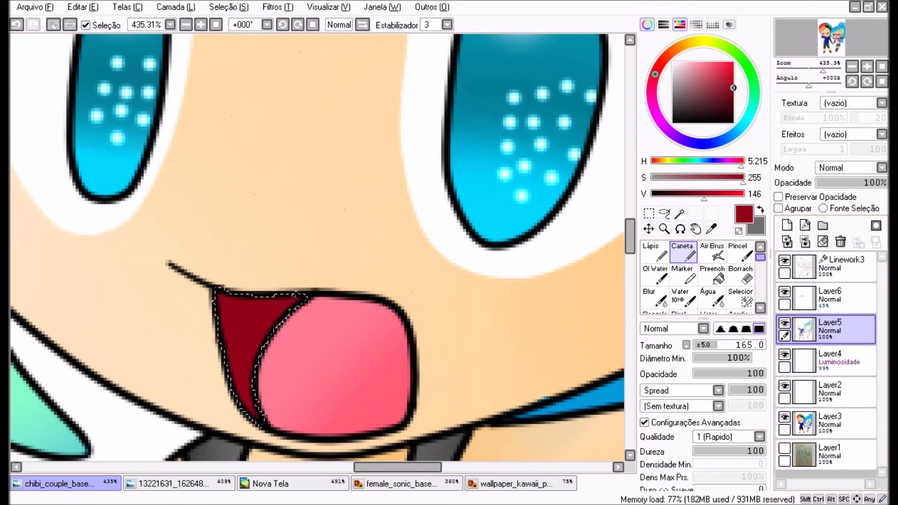
drag(703, 193, 686, 193)
drag(225, 308, 116, 365)
click(228, 7)
click(233, 22)
- Paste the pink kawaii wallpaper as a new layer above Layer1, behind the couple
click(837, 266)
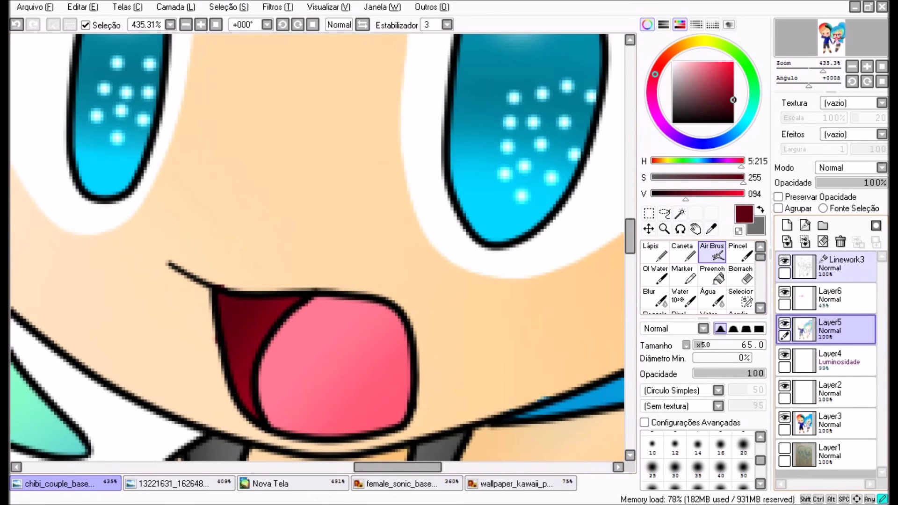
scroll(318, 247, down, 5)
drag(281, 374, 280, 187)
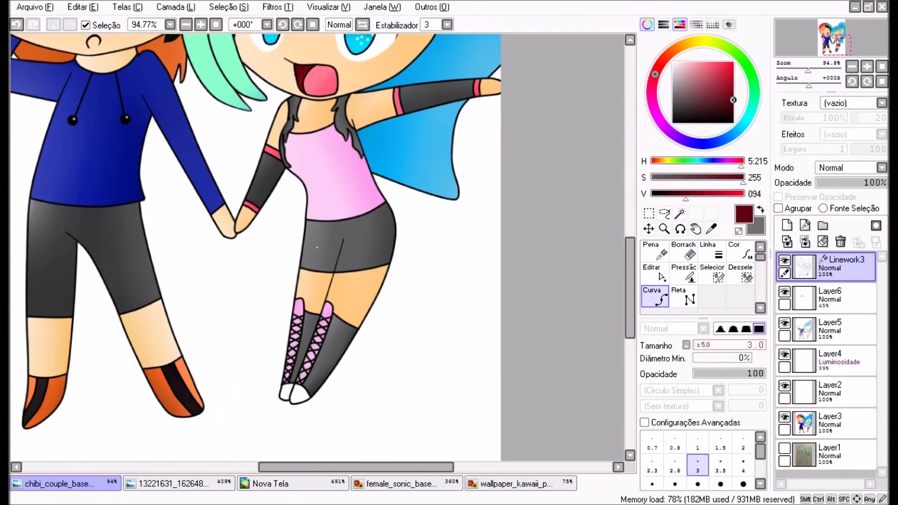
click(837, 454)
scroll(318, 248, down, 3)
scroll(318, 220, up, 3)
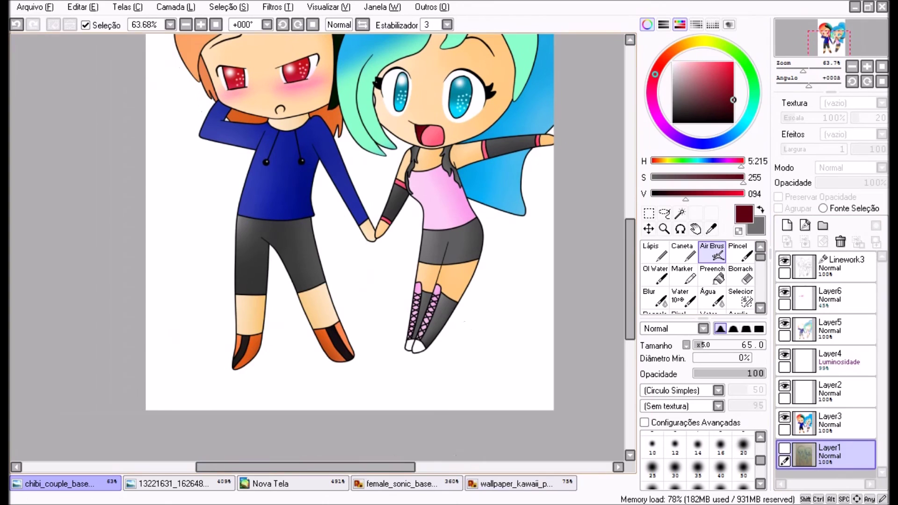
click(83, 7)
click(88, 84)
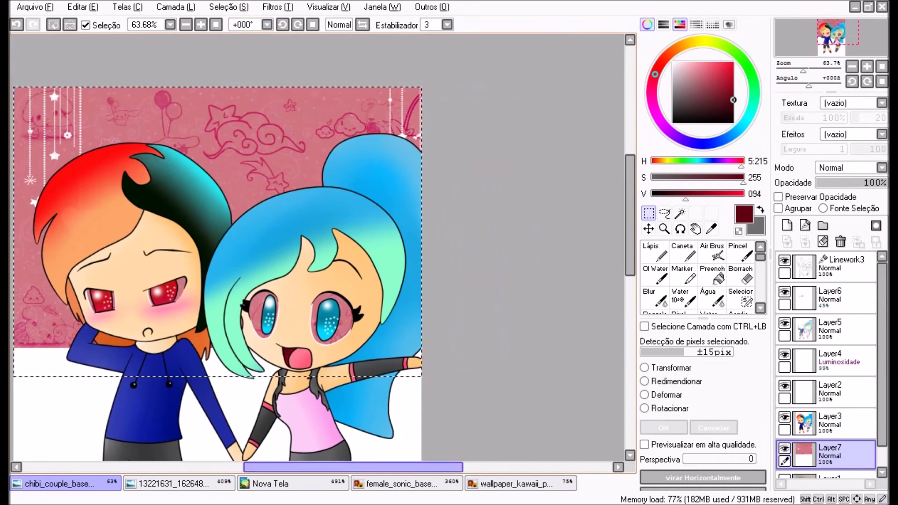
- Deform the pasted wallpaper so that it covers the entire canvas
click(645, 394)
scroll(361, 253, down, 2)
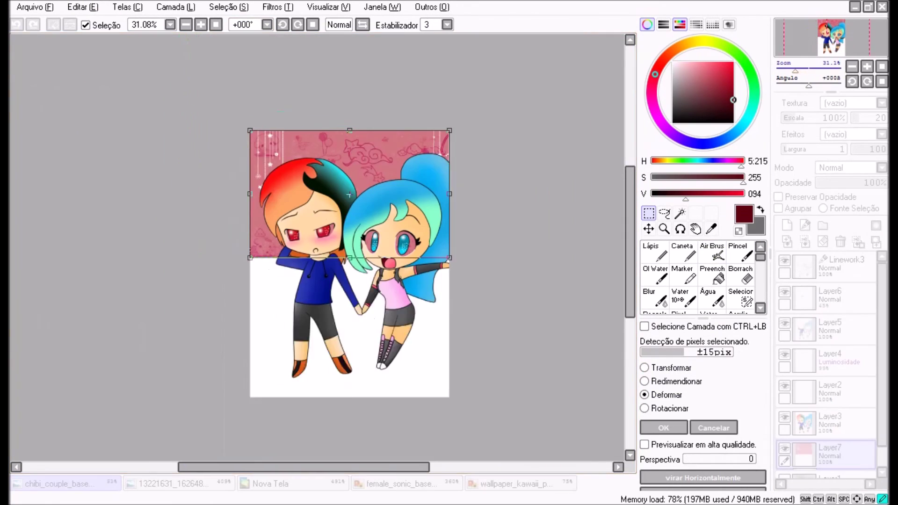
scroll(361, 253, up, 1)
drag(500, 388, 499, 423)
mouse_move(360, 252)
mouse_down()
mouse_move(350, 247)
mouse_move(339, 266)
mouse_move(369, 264)
mouse_up()
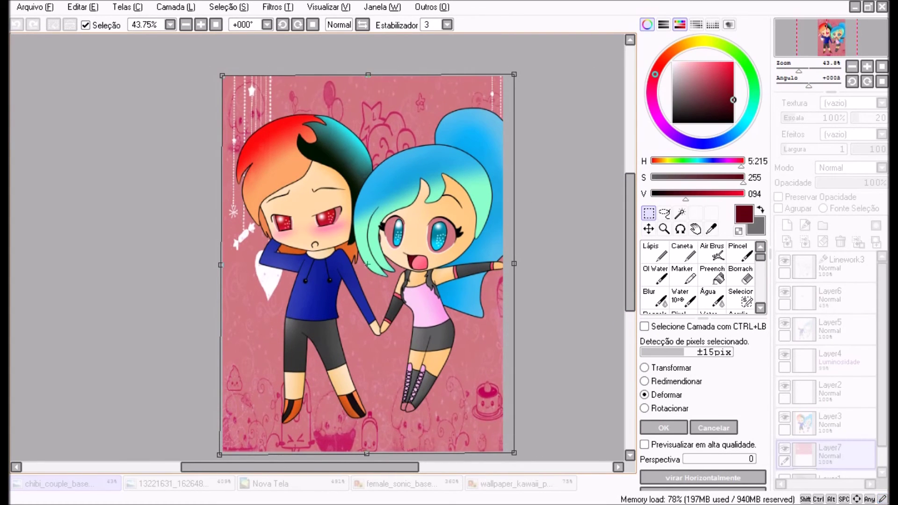
scroll(367, 264, down, 2)
key(Return)
- Select the whites of the girl's eyes and the tips of her boots on Linework3 with the magic wand
click(826, 266)
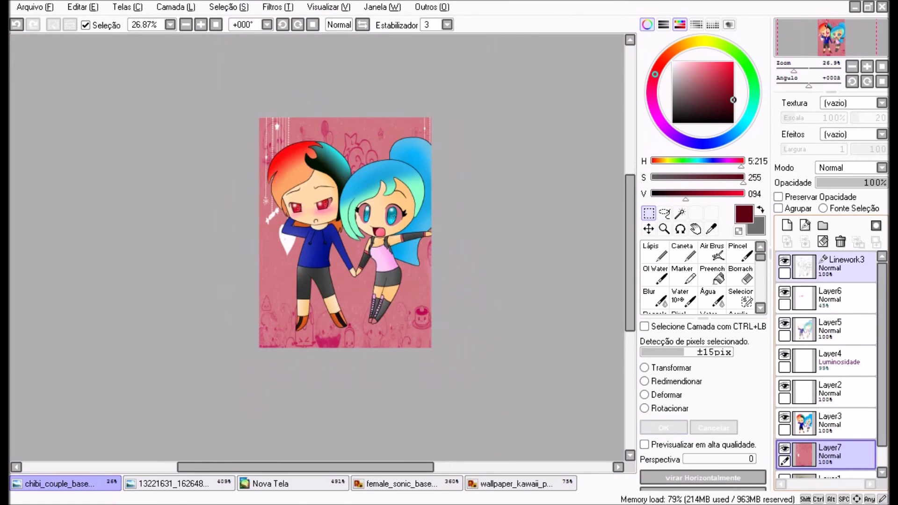
click(679, 213)
scroll(318, 248, up, 5)
click(318, 248)
key(ctrl+d)
scroll(318, 248, up, 6)
click(318, 248)
scroll(317, 247, right, 10)
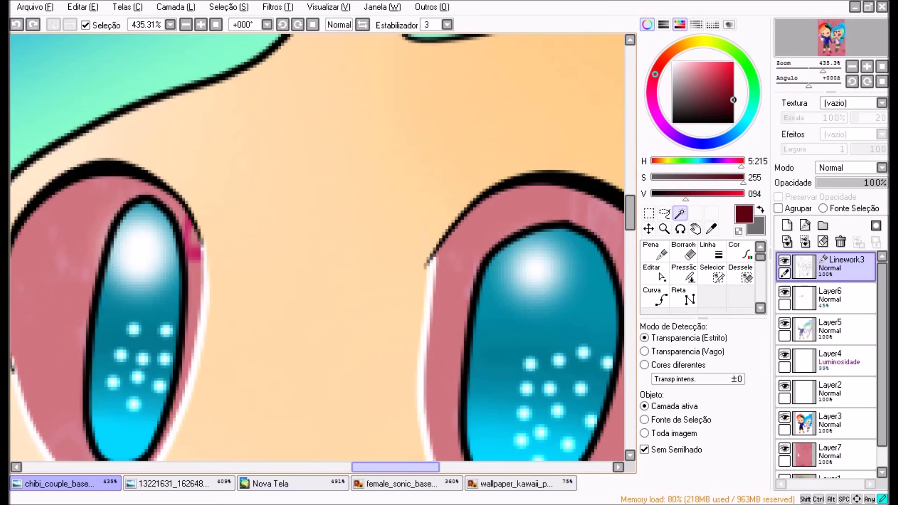
scroll(317, 248, left, 10)
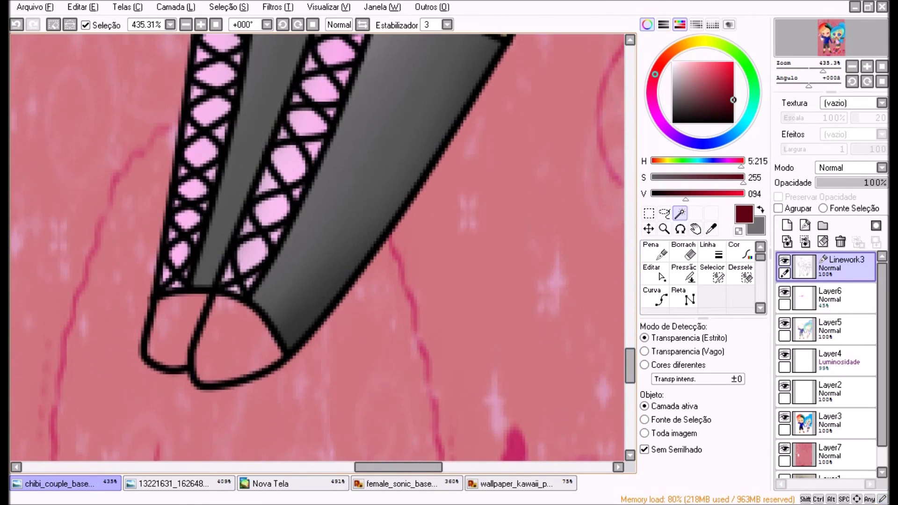
scroll(317, 248, up, 5)
scroll(317, 248, left, 5)
key(ctrl+z)
scroll(317, 247, right, 4)
- Add the whites of the boy's eyes to the selection and touch up the eye selections with the size 4 Selection pen
click(654, 273)
click(684, 274)
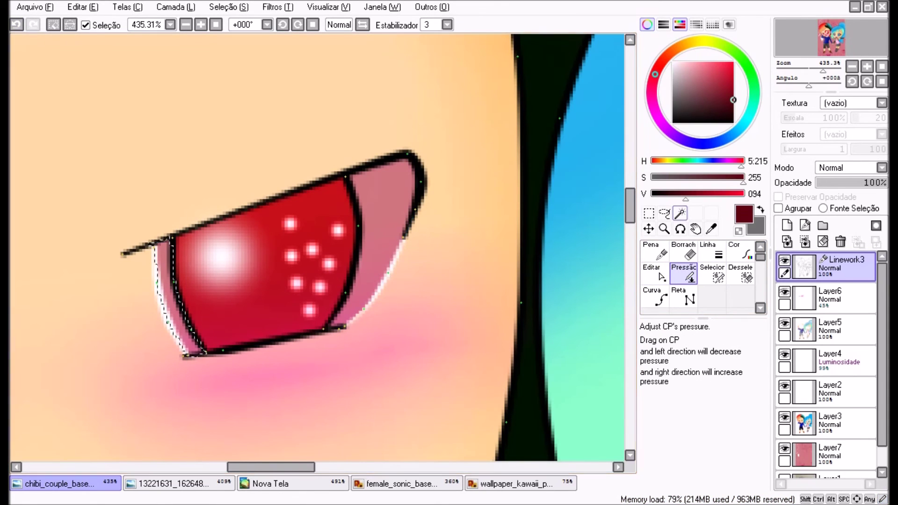
click(680, 213)
click(712, 274)
scroll(216, 403, left, 5)
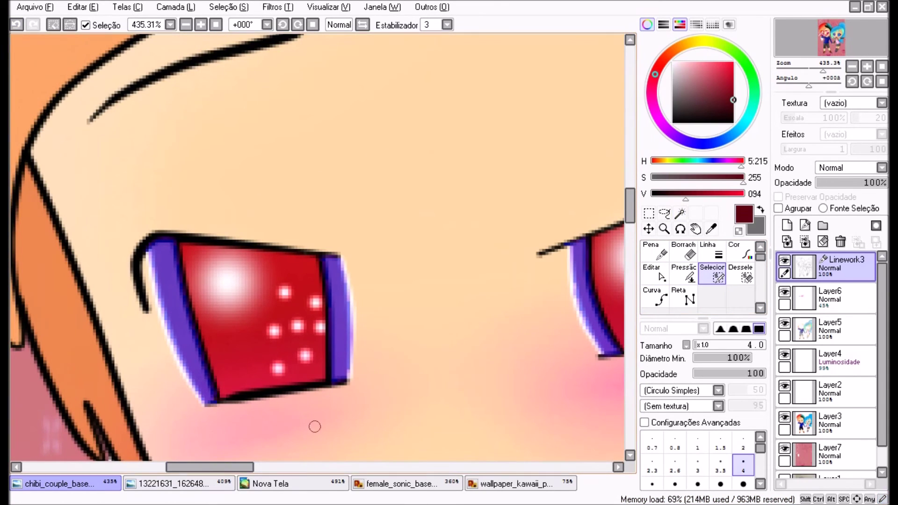
scroll(317, 253, right, 5)
scroll(317, 253, down, 3)
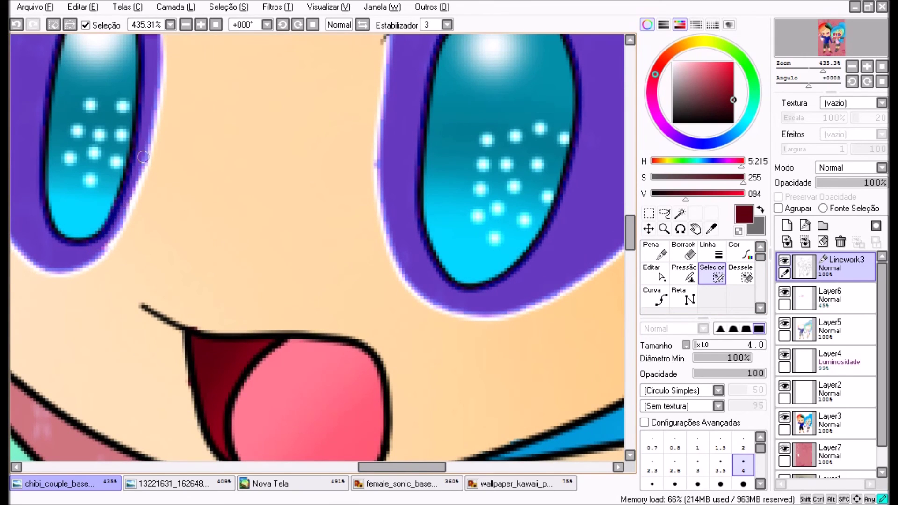
drag(823, 70, 806, 70)
scroll(317, 252, down, 5)
scroll(317, 252, up, 5)
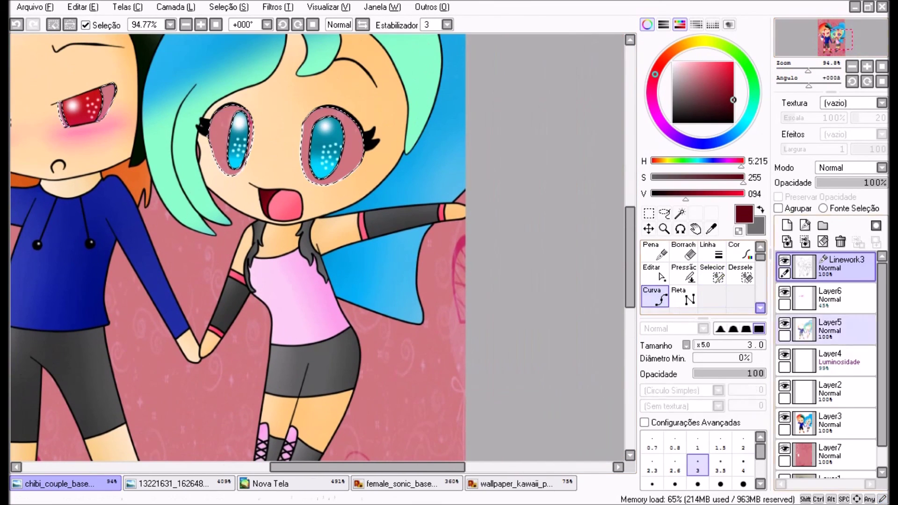
- Fill the selected eye whites and boot tips with white using the size 165 pen on Layer3
click(830, 424)
mouse_move(332, 145)
mouse_down()
mouse_move(231, 140)
mouse_move(229, 155)
mouse_up()
scroll(373, 419, down, 4)
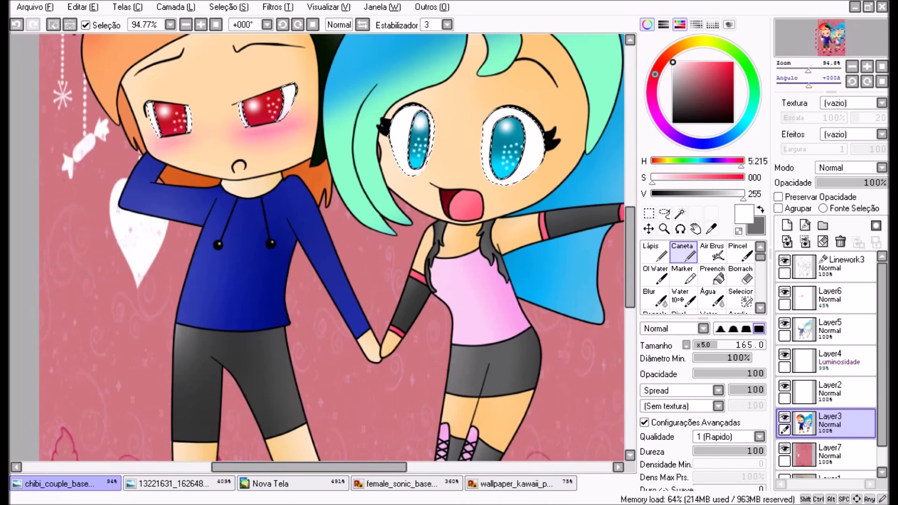
- Airbrush light grey with value 226 at size 65 on the selected white areas and clear the selection
click(712, 252)
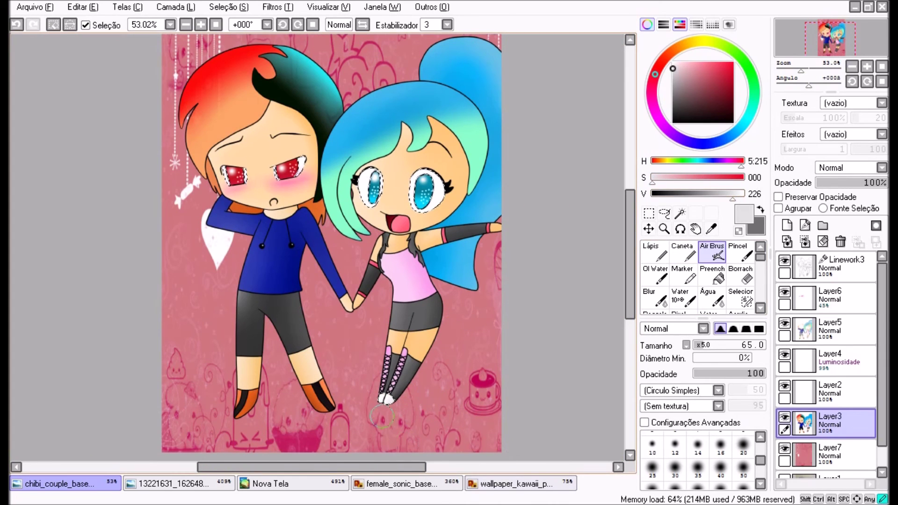
key(ctrl+d)
scroll(317, 247, down, 1)
- Add a new layer directly above the wallpaper layer and airbrush a grey shadow spot with value 190 at size 415 on it
click(786, 225)
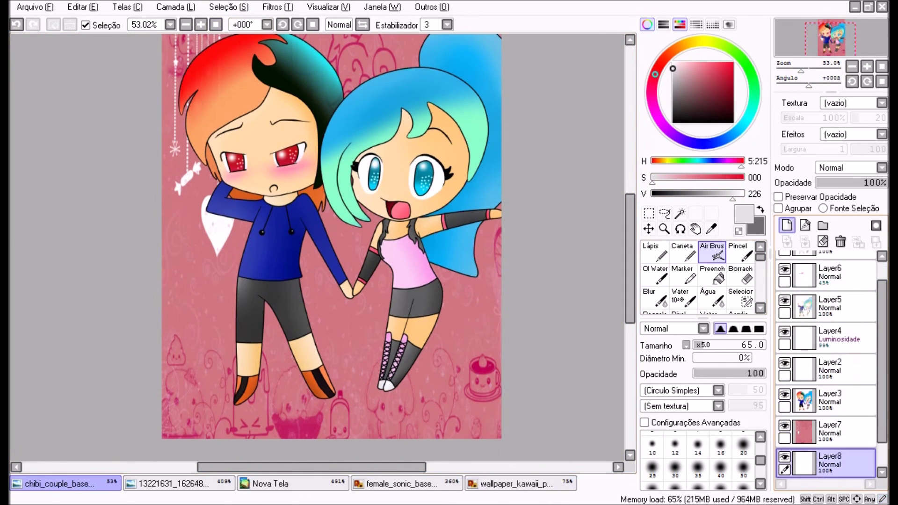
key(e)
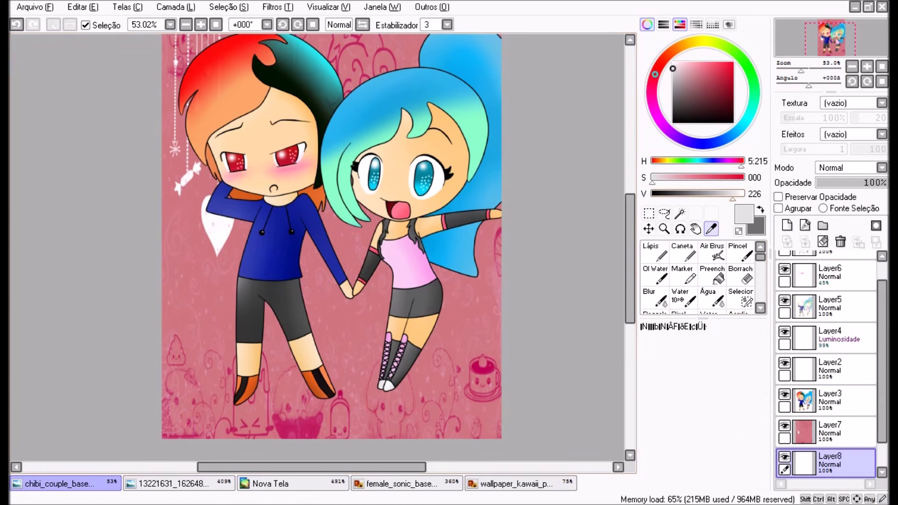
alt+click(430, 390)
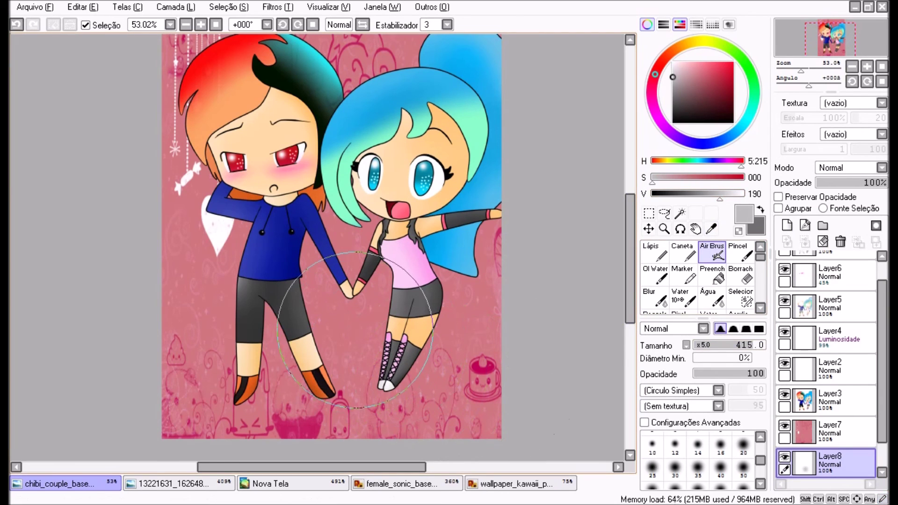
drag(828, 463, 828, 432)
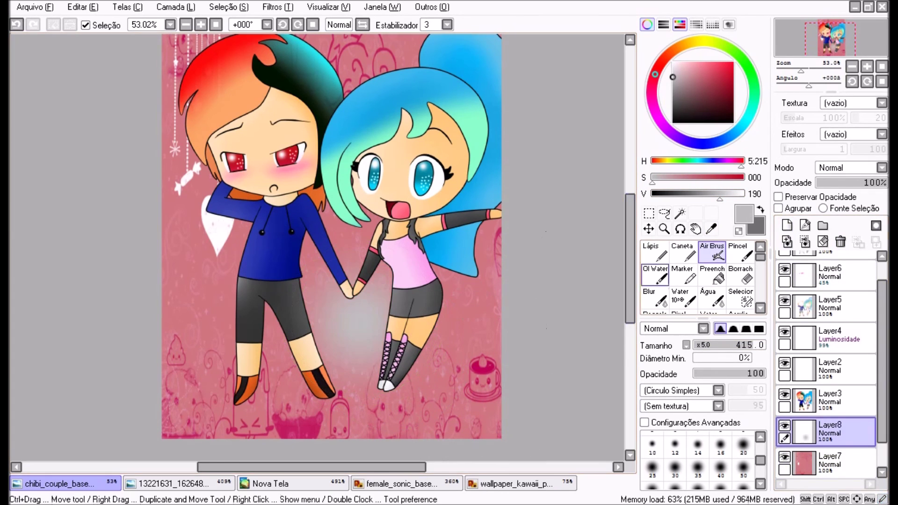
click(648, 213)
click(664, 395)
mouse_move(360, 334)
mouse_down()
mouse_move(378, 393)
mouse_move(383, 377)
mouse_move(402, 388)
mouse_up()
click(713, 427)
- Stamp a size 280 Marker spot with saturation 174 and value 207 on Layer8 and deform it into a flat oval beneath the girl's feet
click(681, 276)
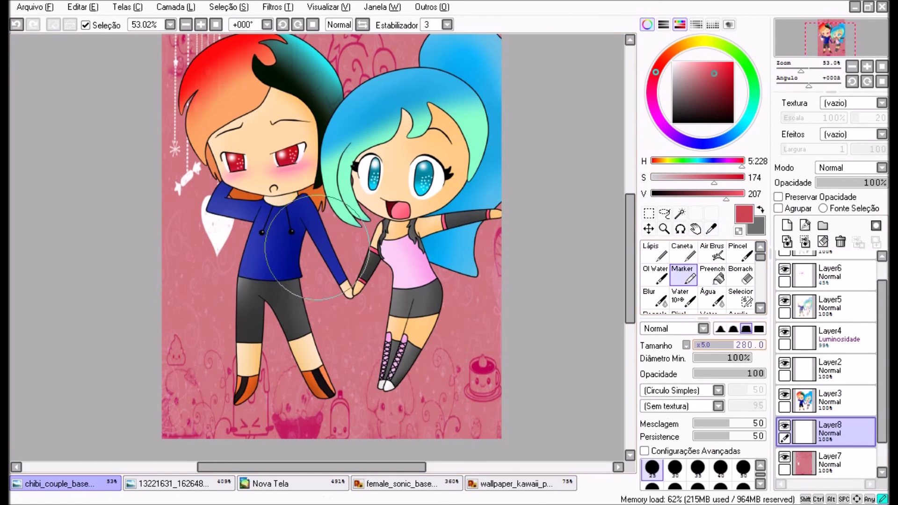
click(381, 360)
key(ctrl+t)
drag(351, 331, 332, 393)
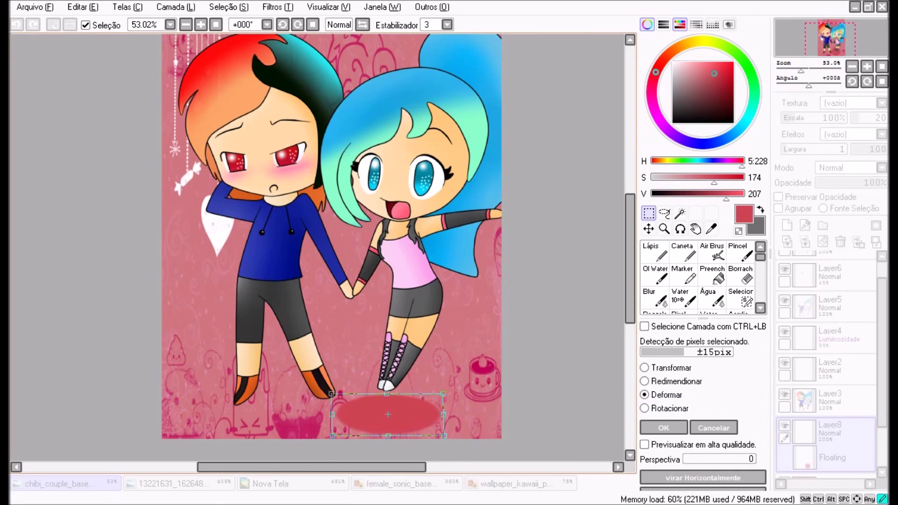
drag(388, 414, 398, 389)
key(Return)
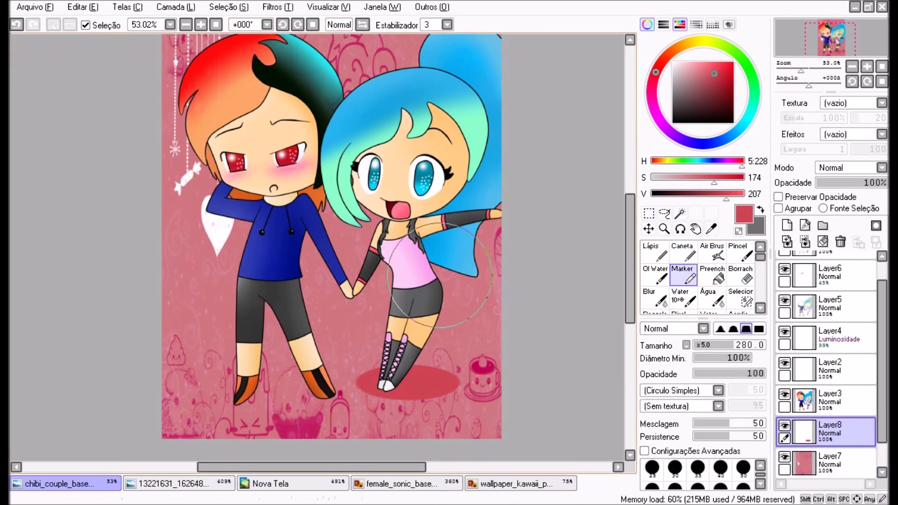
- Stamp a second Marker spot in the same dark pink and deform it into a flat oval beneath the boy's feet
click(202, 309)
key(m)
drag(161, 386, 309, 240)
key(ctrl+t)
drag(201, 314, 355, 411)
key(Return)
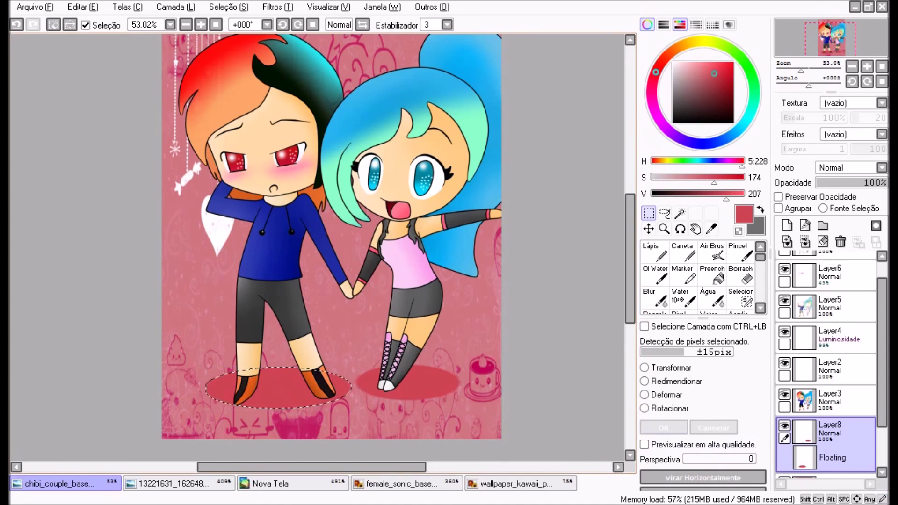